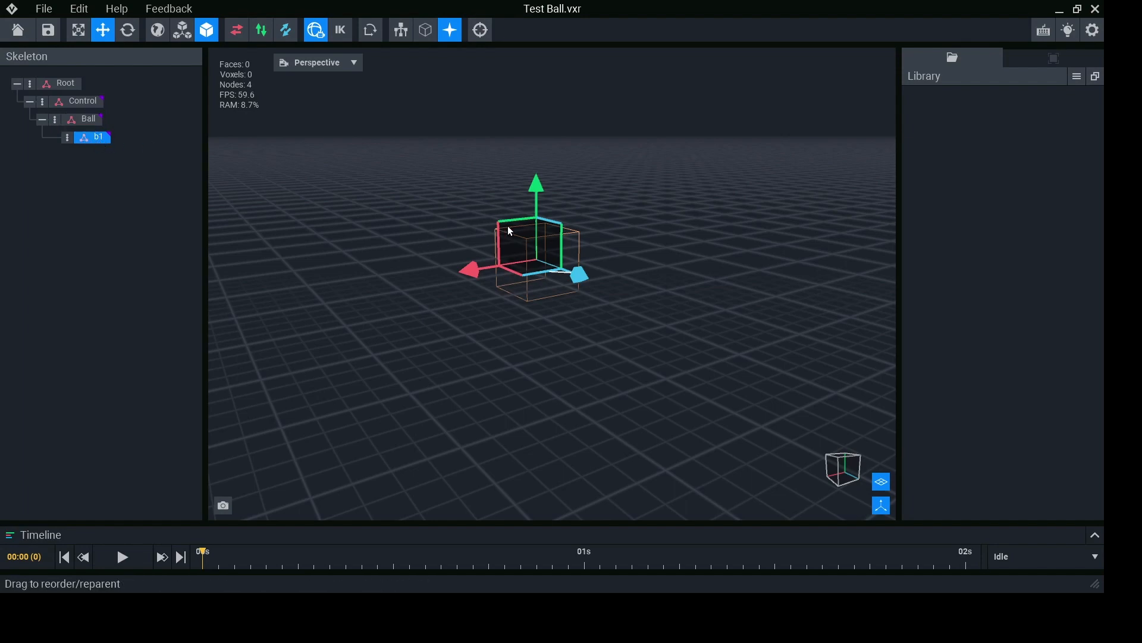
Step: Create a new voxel model named Segment in the library
left_click(1077, 77)
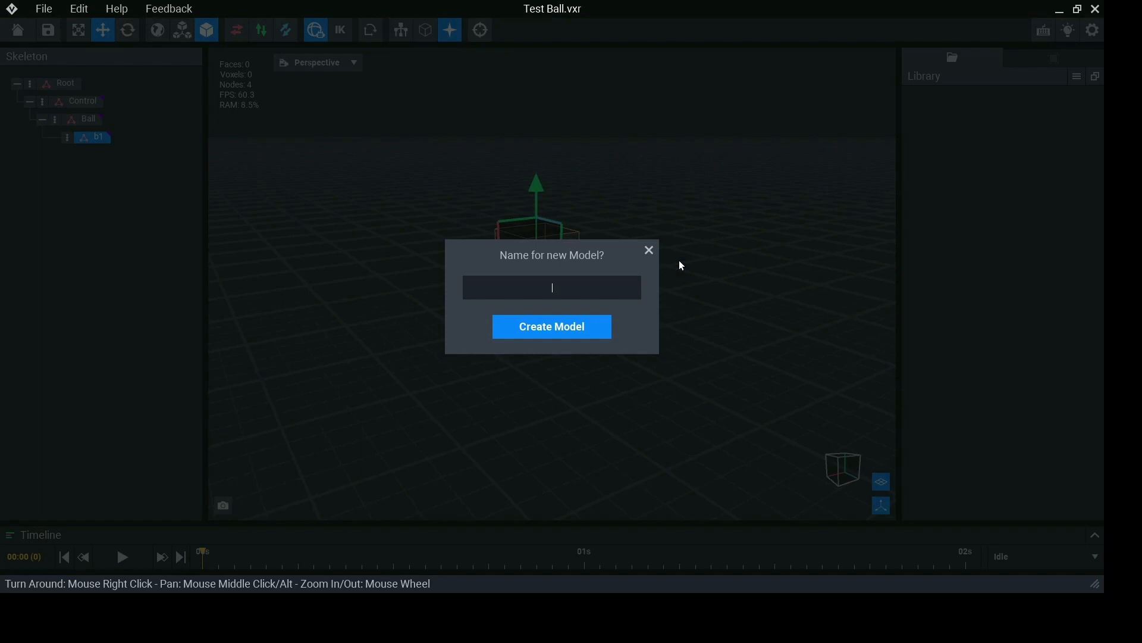
type("segment")
key("Return")
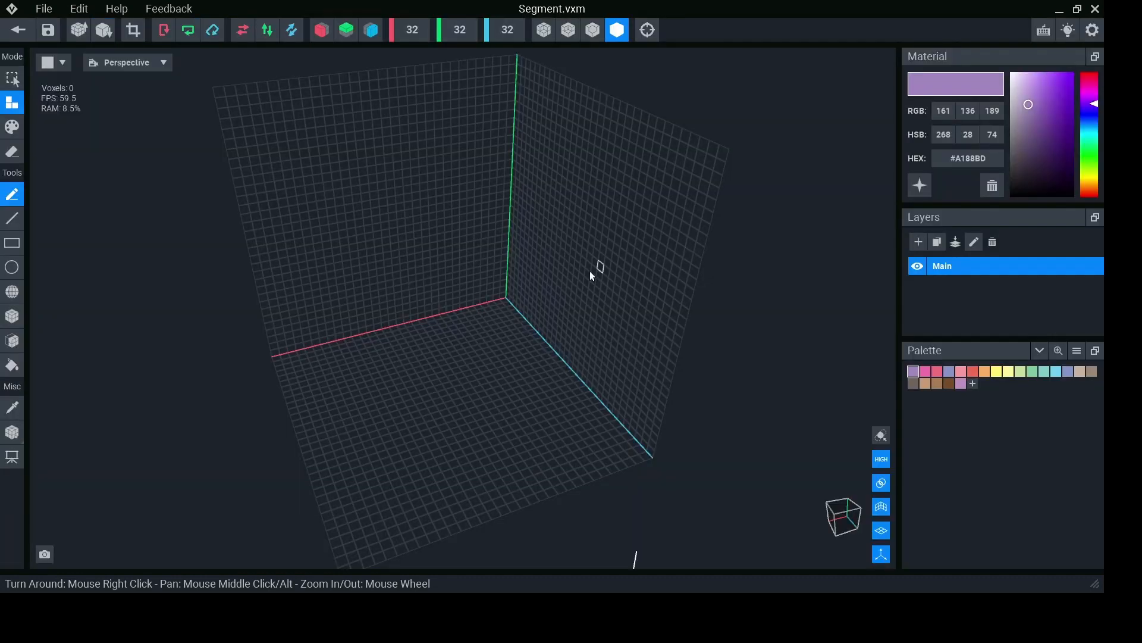
Step: Set the model's volume to 7 voxels wide, 2 high and 3 deep
left_click(417, 32)
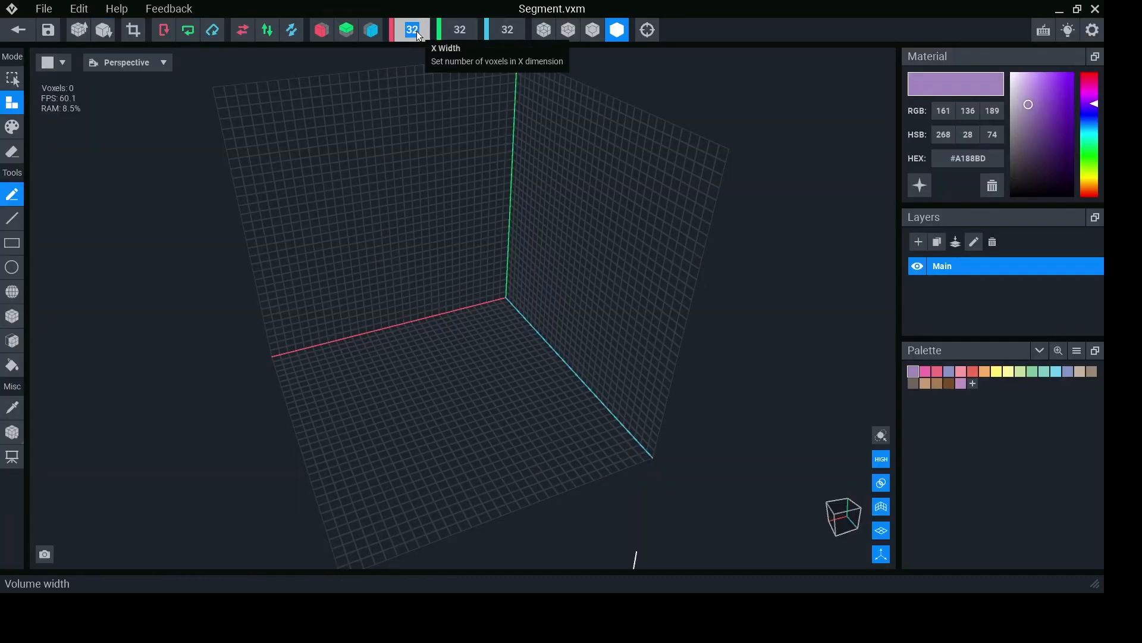
type("7")
left_click(456, 31)
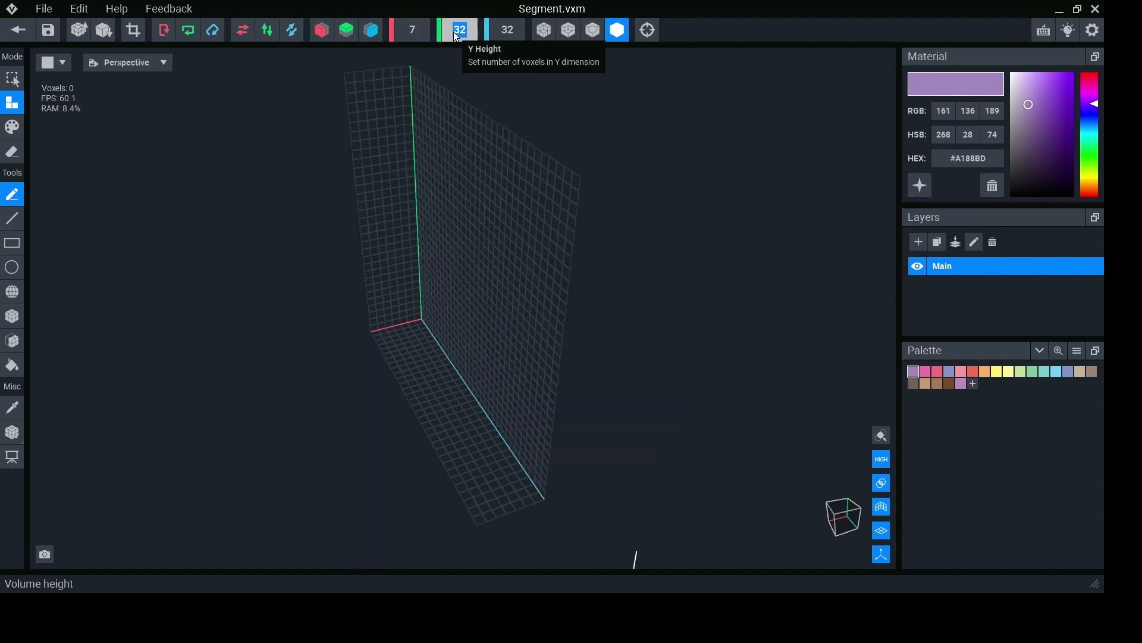
type("2")
left_click(505, 33)
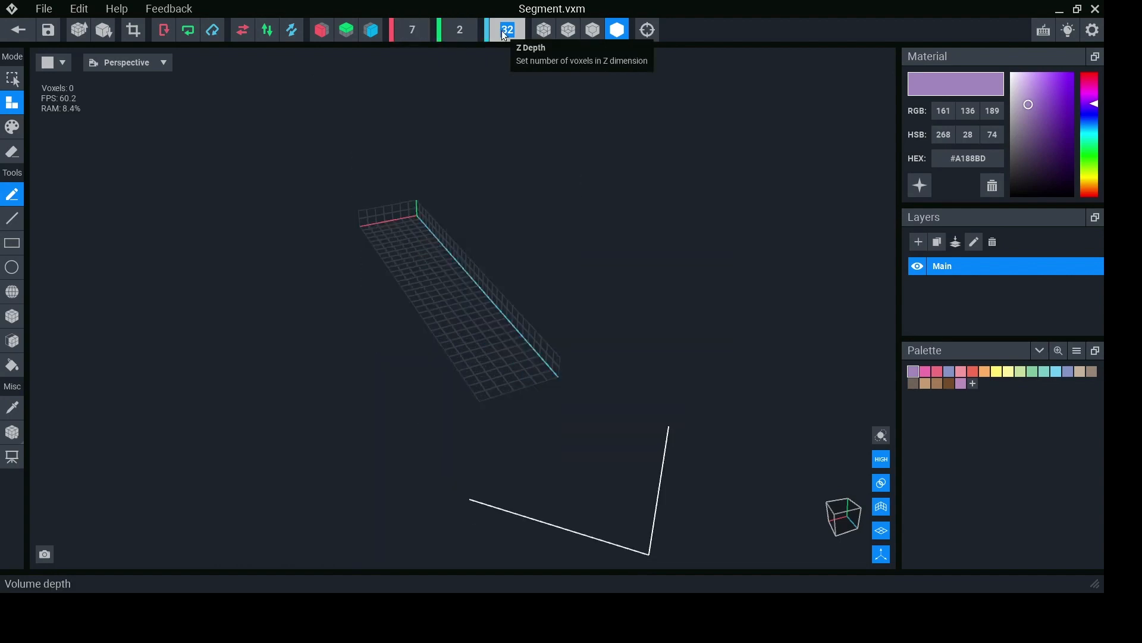
type("3")
key("Return")
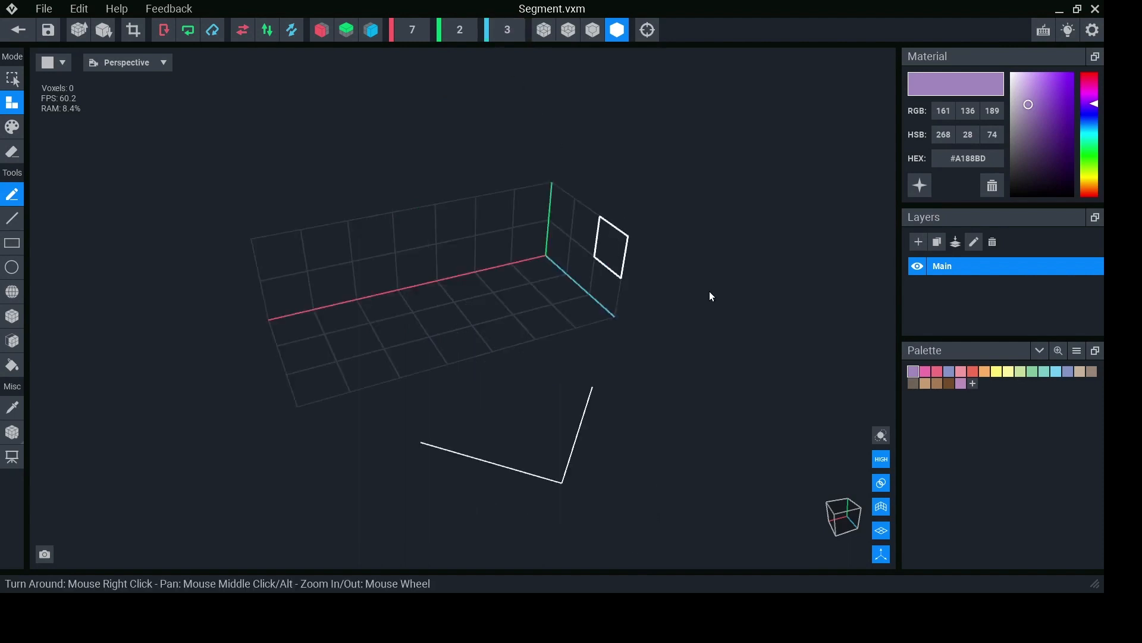
Step: Fill the whole volume with the red palette colour #F06D54 using the Bucket tool
left_click(974, 372)
left_click(12, 365)
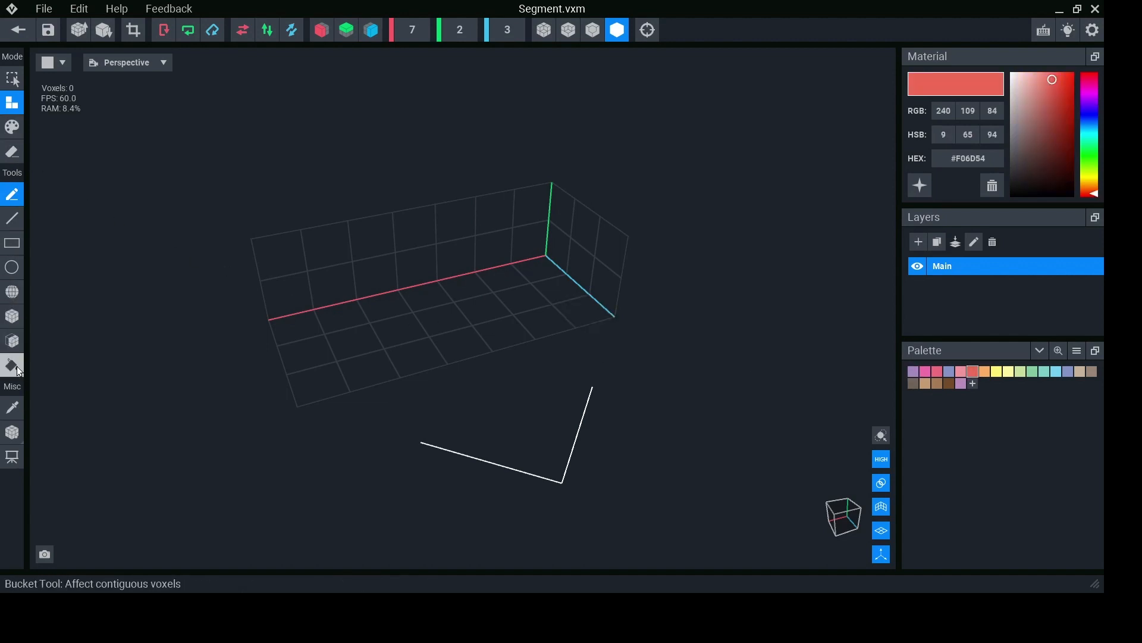
left_click(296, 326)
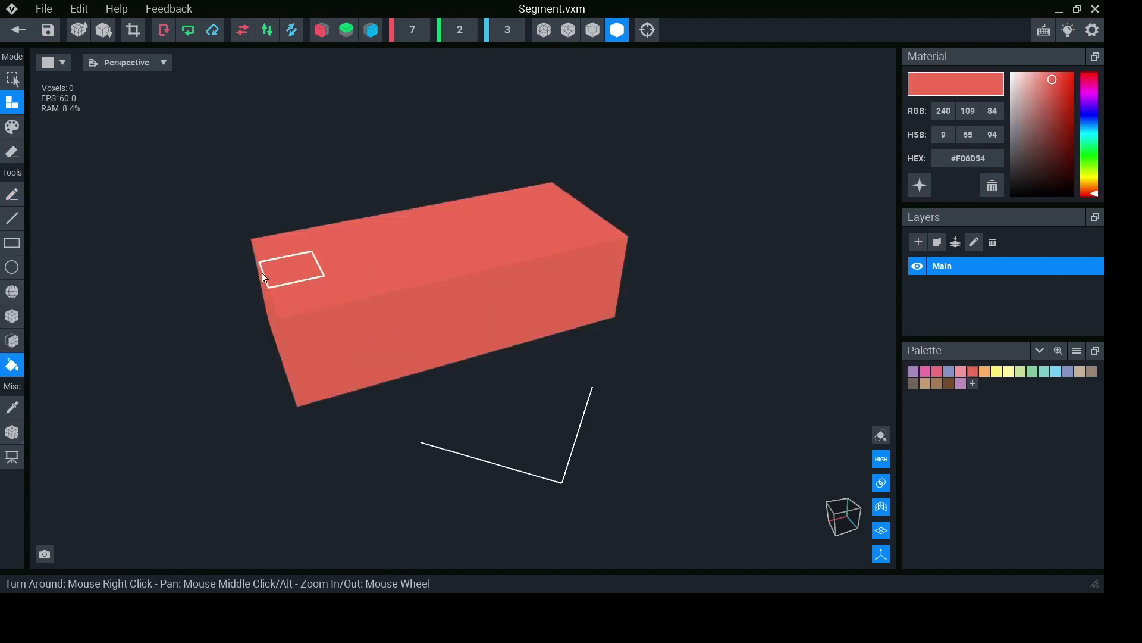
Step: Move the model's pivot along the X axis to 6.50, near one end of the block
left_click(12, 432)
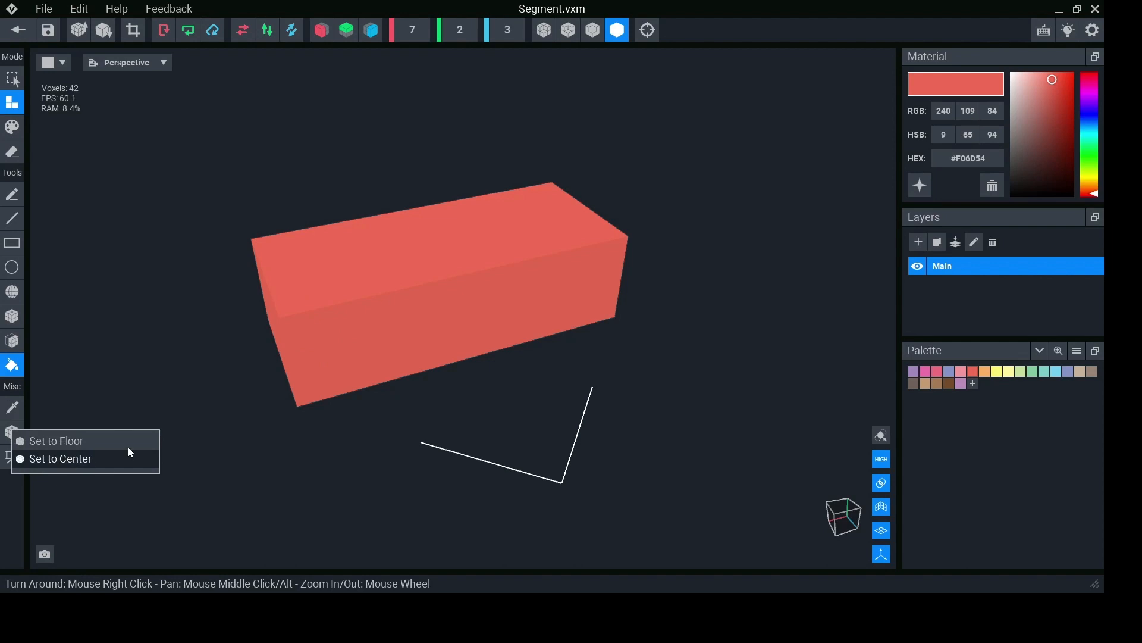
left_click(22, 441)
right_click_drag(372, 305, 372, 306)
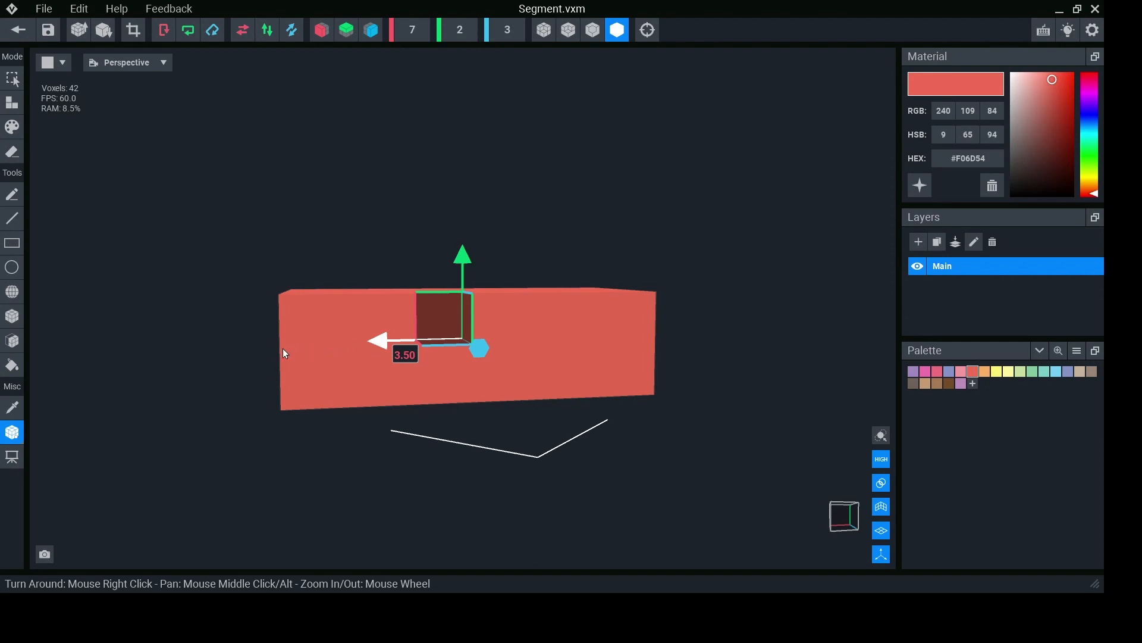
left_click_drag(284, 349, 208, 353)
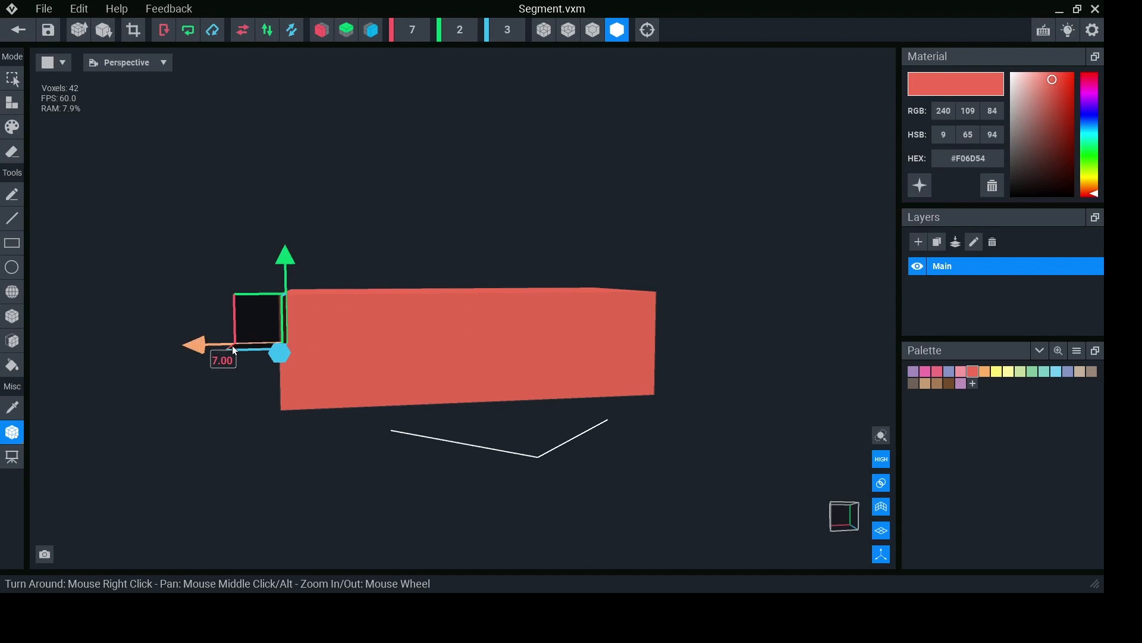
mouse_move(235, 350)
left_mouse_down()
mouse_move(248, 352)
mouse_move(226, 353)
left_mouse_up()
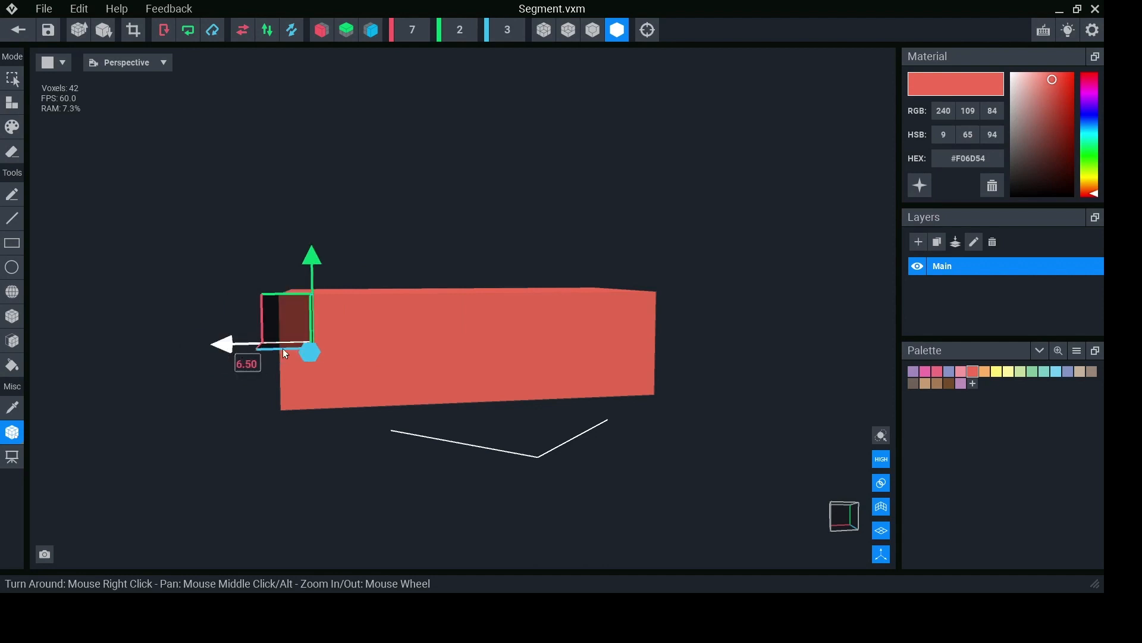
Step: Return to the rig project and attach the Segment model to node b1
left_click(19, 37)
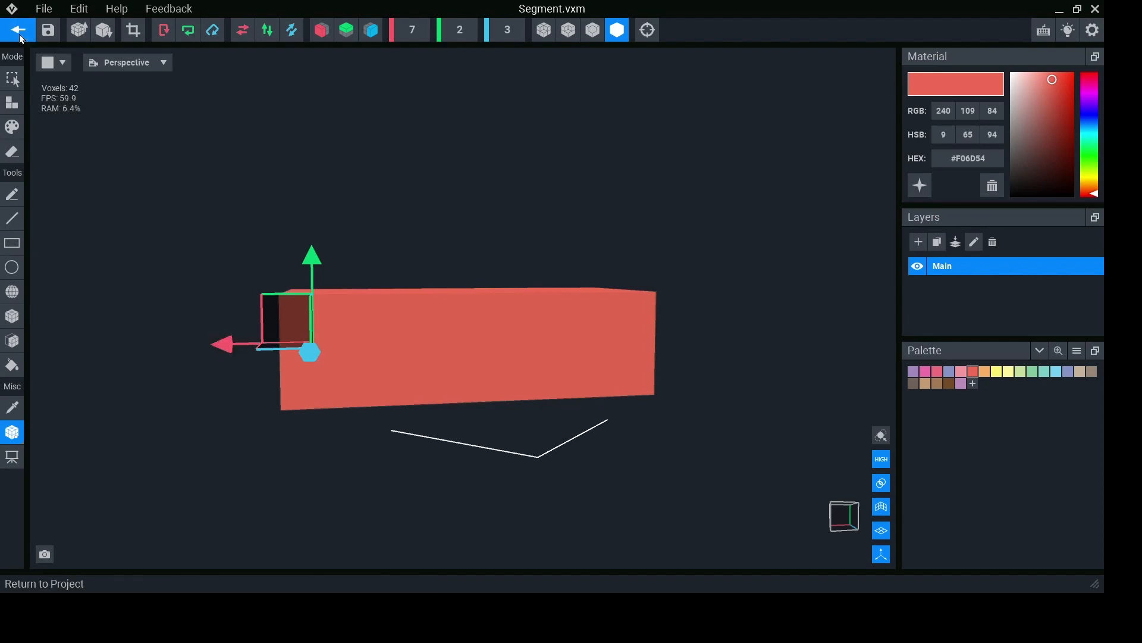
left_click(448, 230)
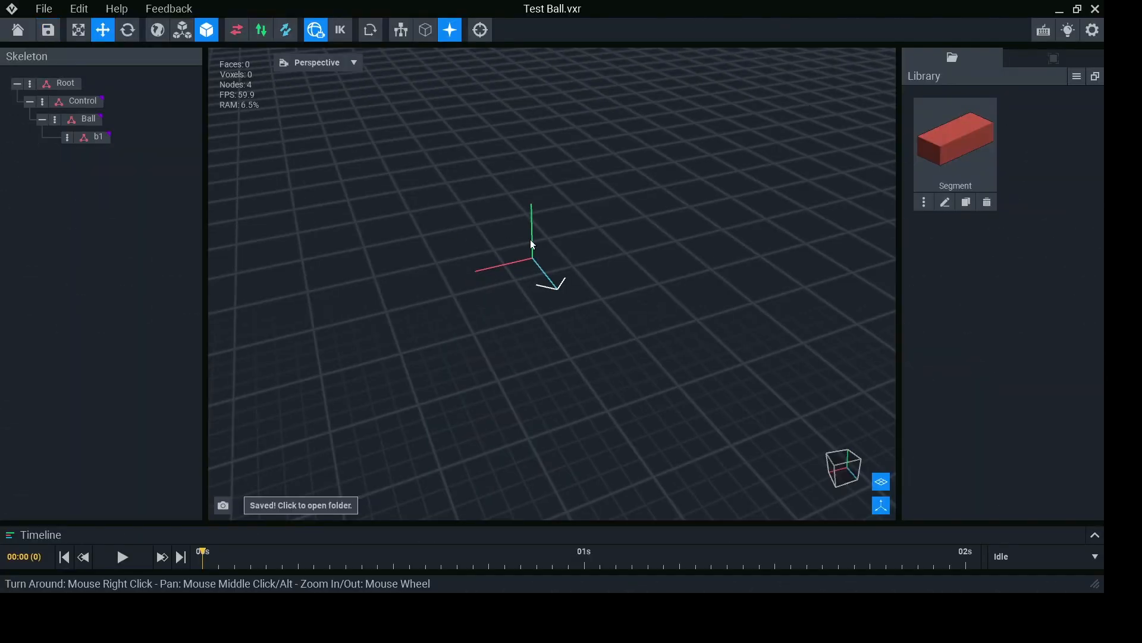
left_click(92, 137)
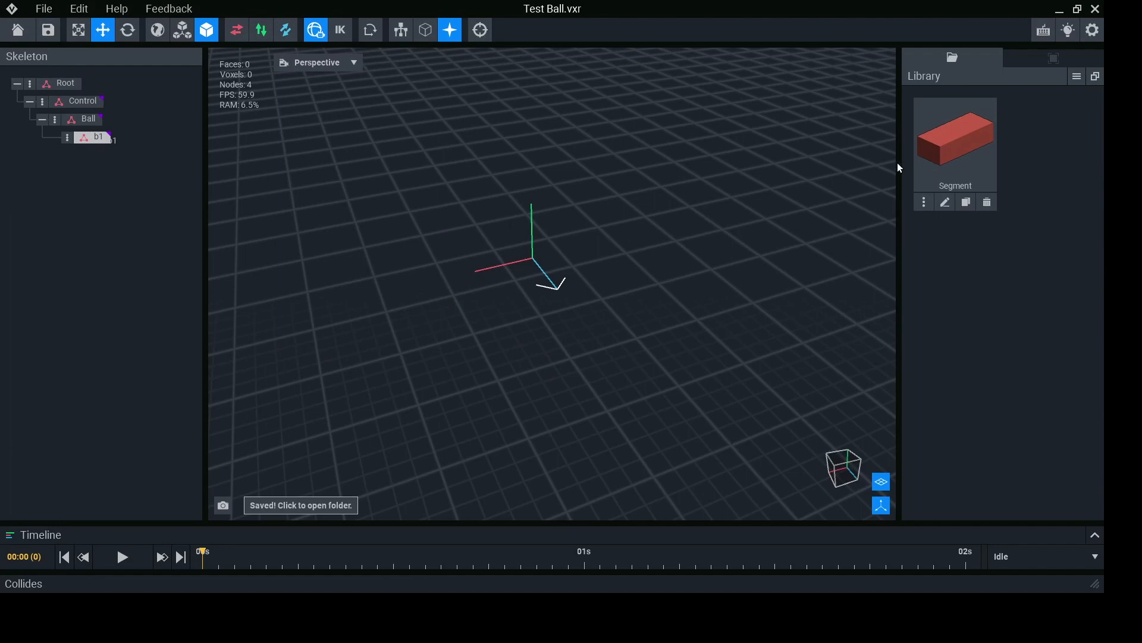
left_click_drag(957, 156, 83, 141)
scroll(529, 272, "up", 10)
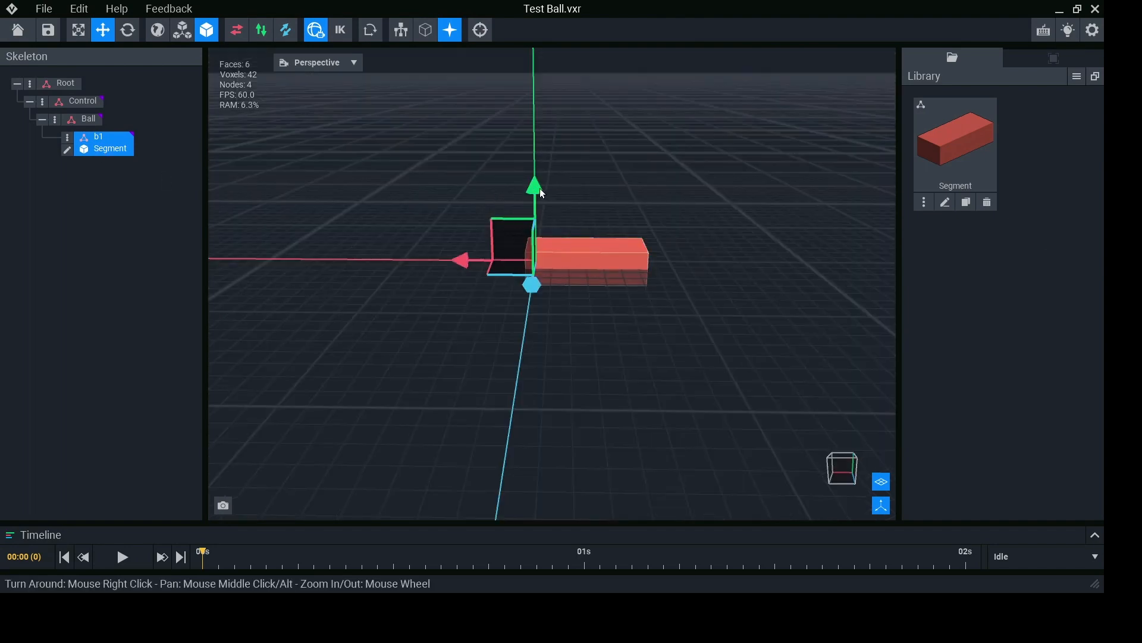
Step: Raise node b1 so its block rests on the ground grid, and duplicate the node as b2
left_click_drag(537, 180, 536, 161)
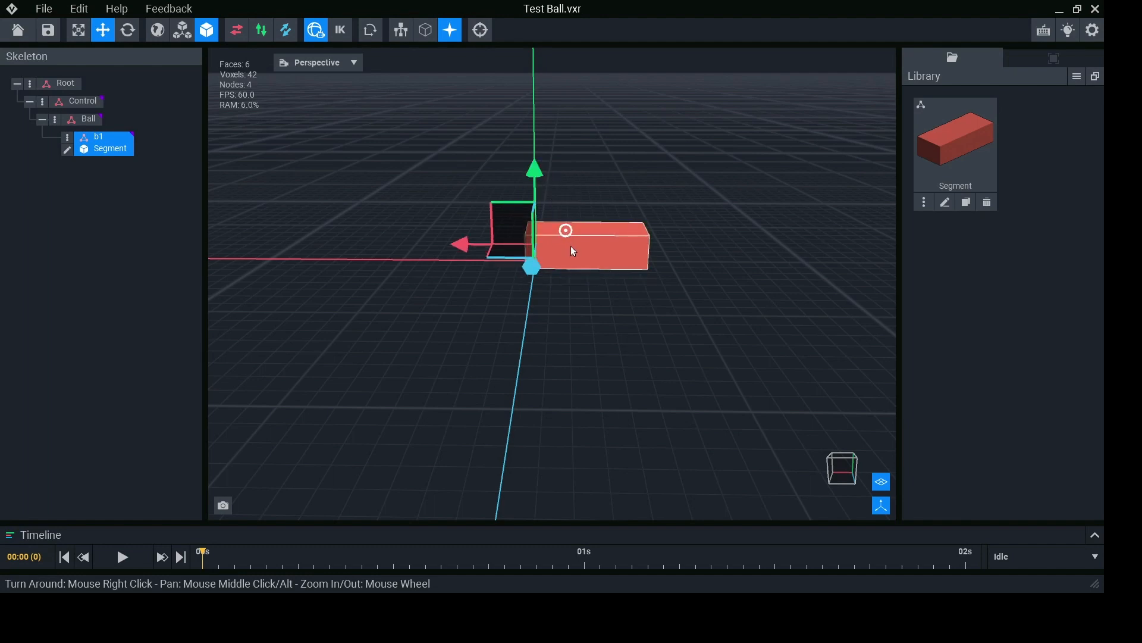
right_click(72, 142)
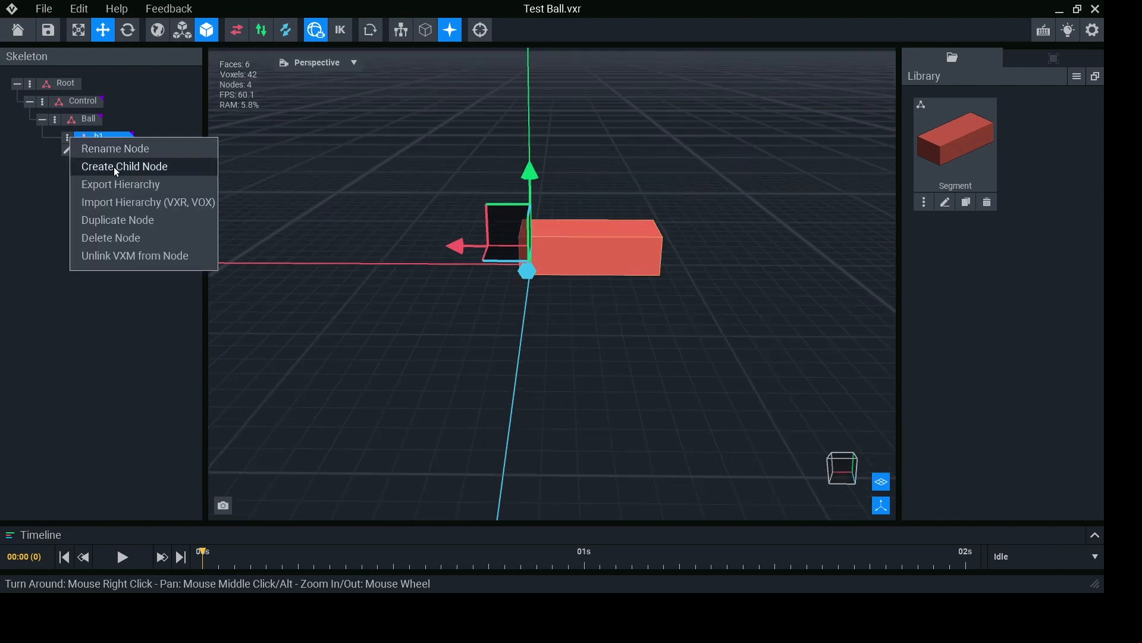
left_click(121, 221)
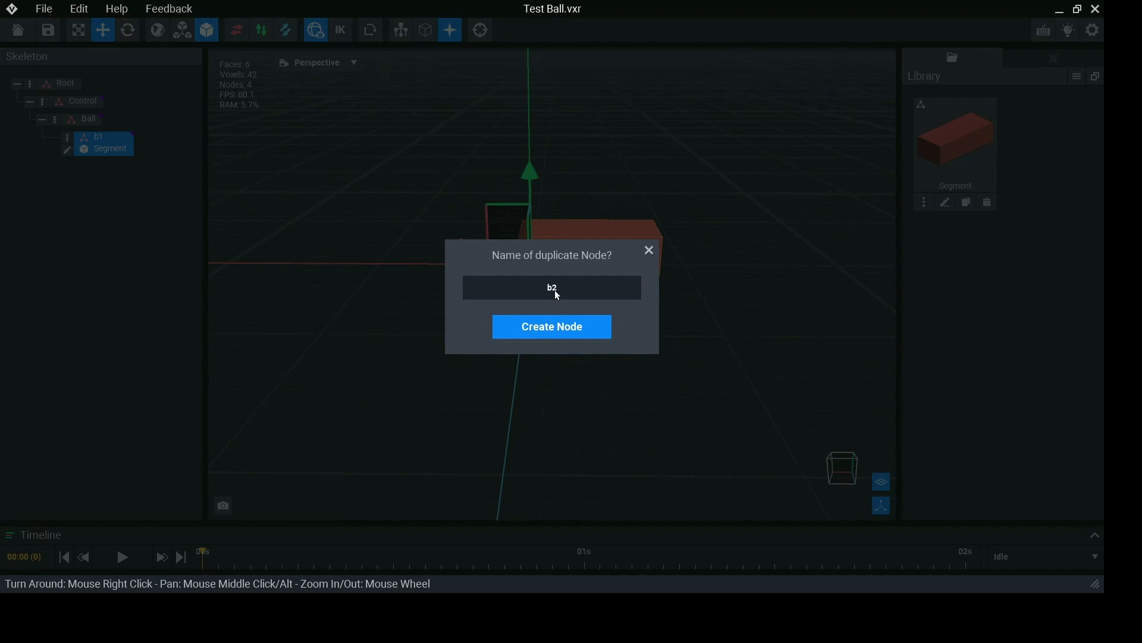
left_click(572, 326)
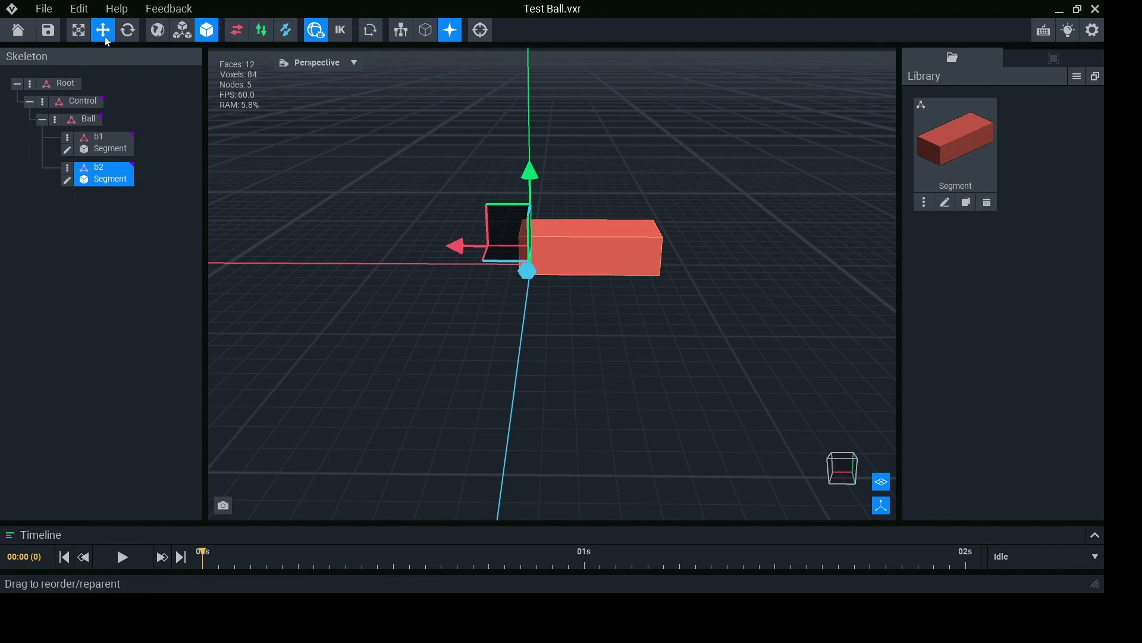
Step: Rotate node b2 around its Z axis so its block tilts upward by about 20 degrees
left_click(127, 29)
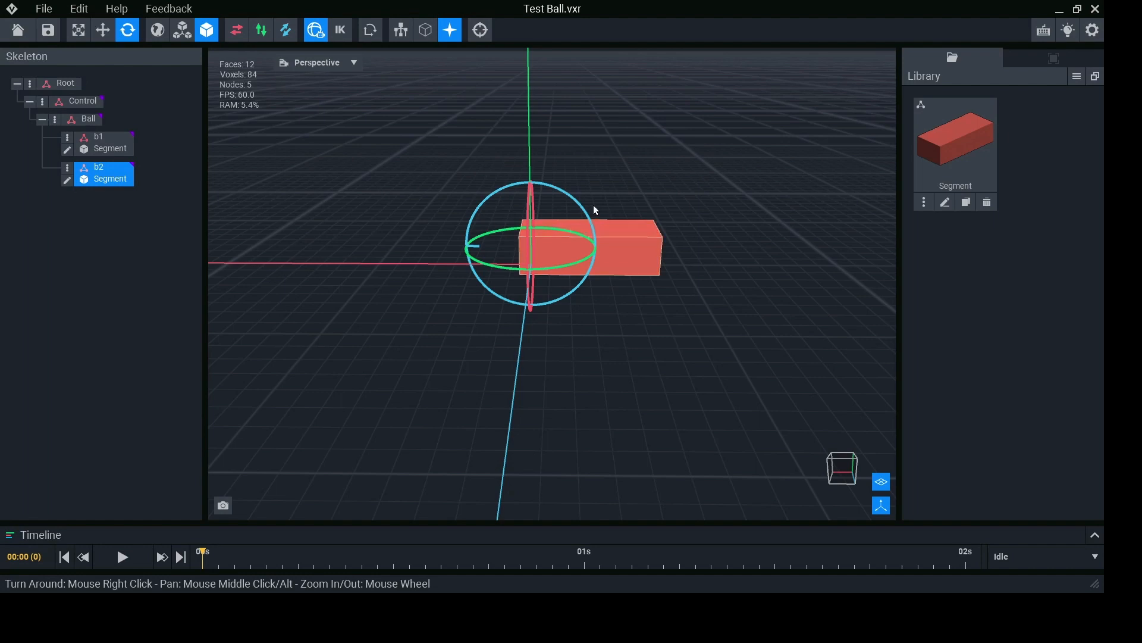
mouse_move(585, 211)
left_mouse_down()
mouse_move(569, 194)
mouse_move(607, 210)
left_mouse_up()
right_click_drag(607, 210, 610, 215)
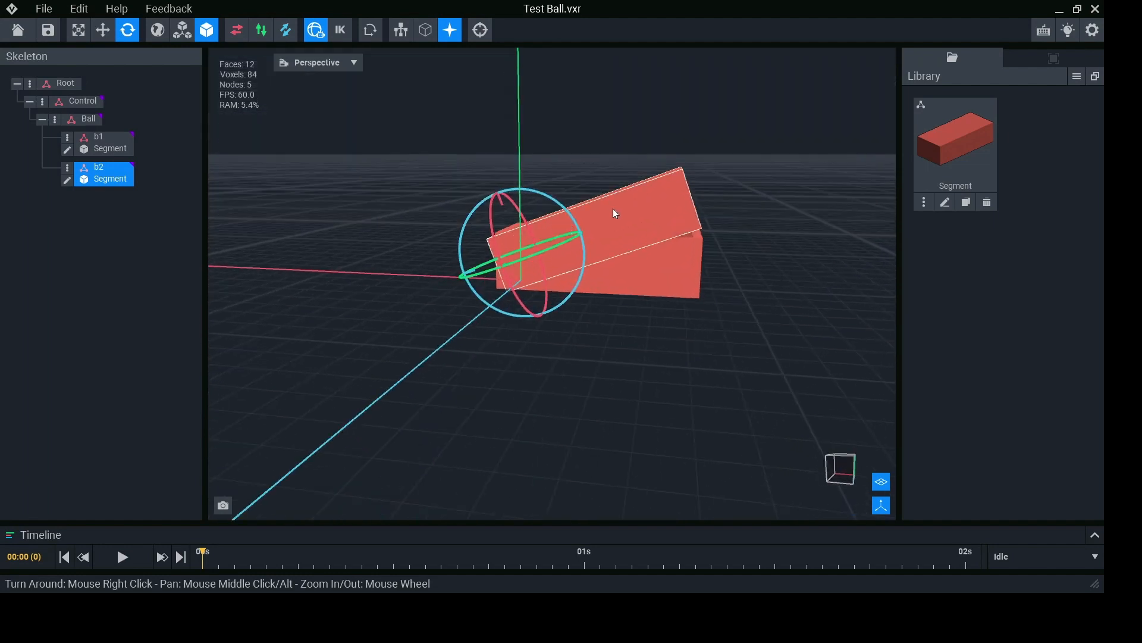
Step: Set node b2's Z rotation to 30° in its numeric properties
left_click(1052, 59)
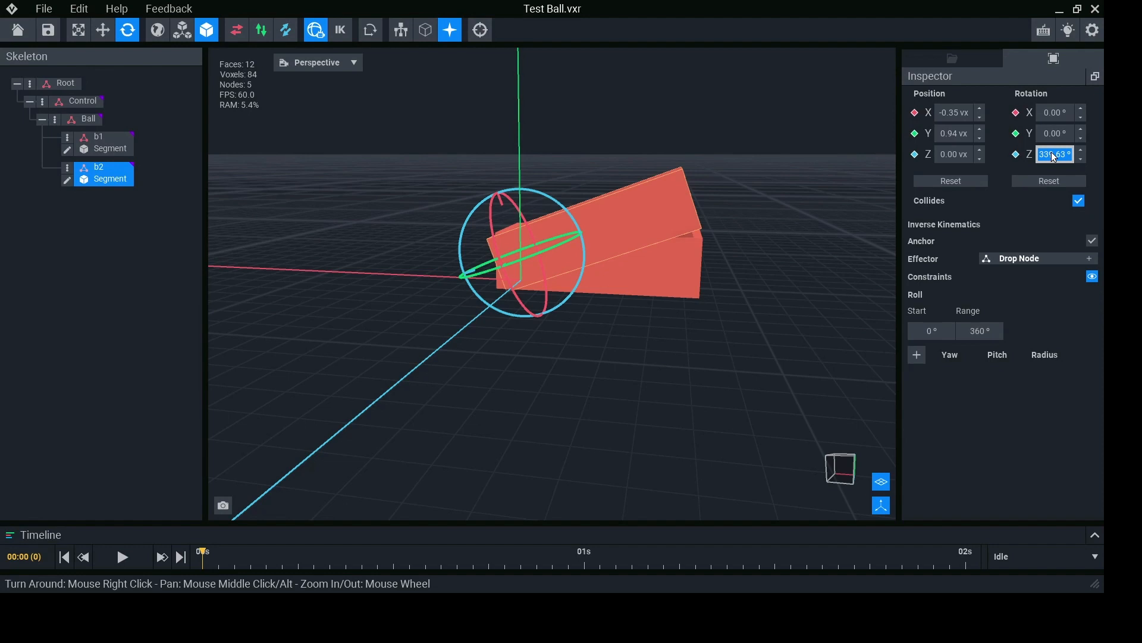
type("30")
key("Return")
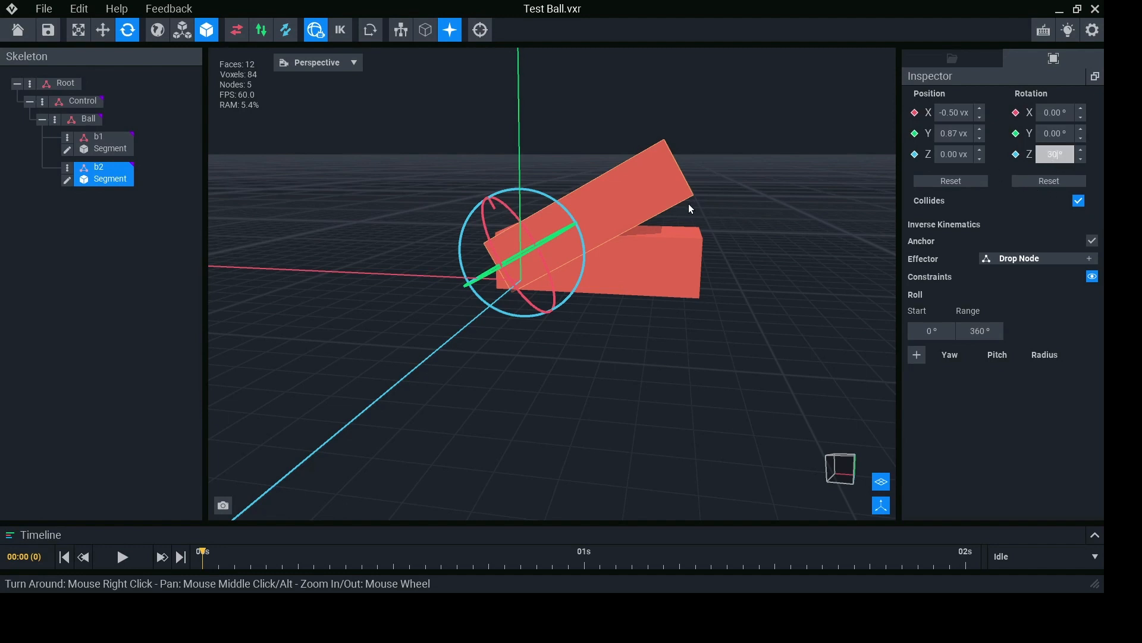
key("Return")
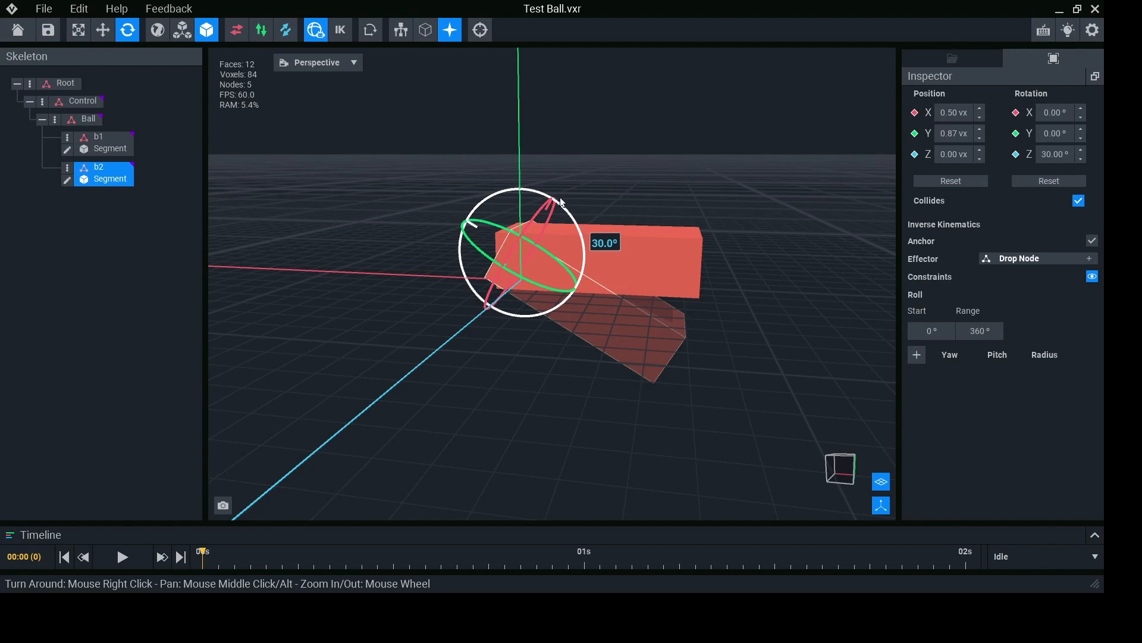
Step: Rotate node b2 freehand around Z to about 342.5° so its lower end edge meets the top of b1's block
left_click_drag(562, 201, 546, 168)
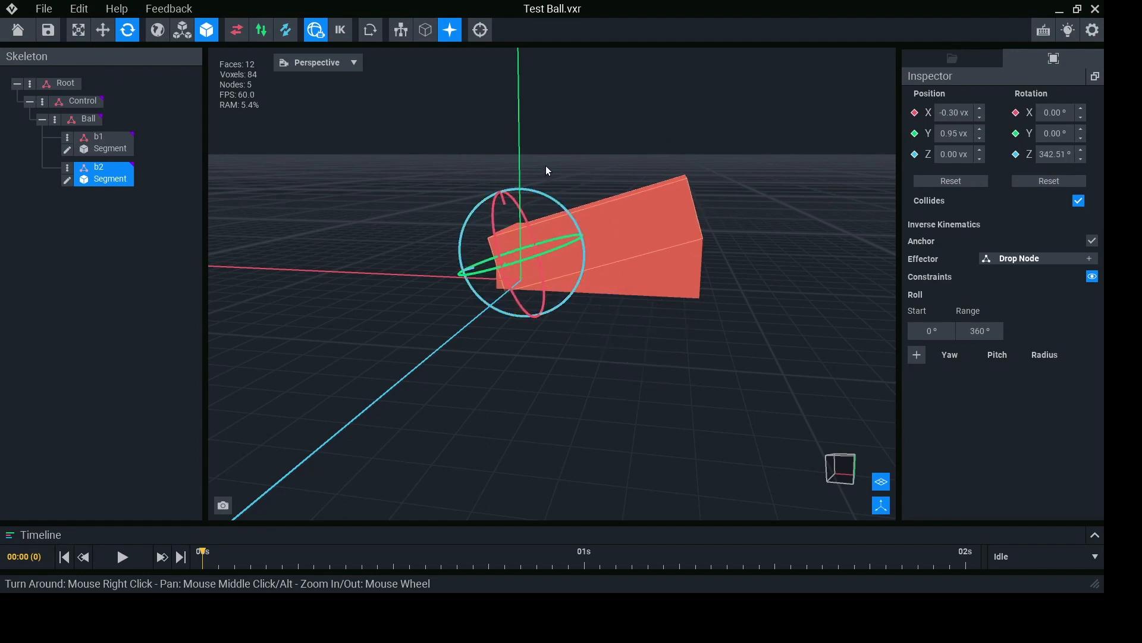
mouse_move(689, 241)
right_mouse_down()
mouse_move(565, 230)
mouse_move(702, 241)
right_mouse_up()
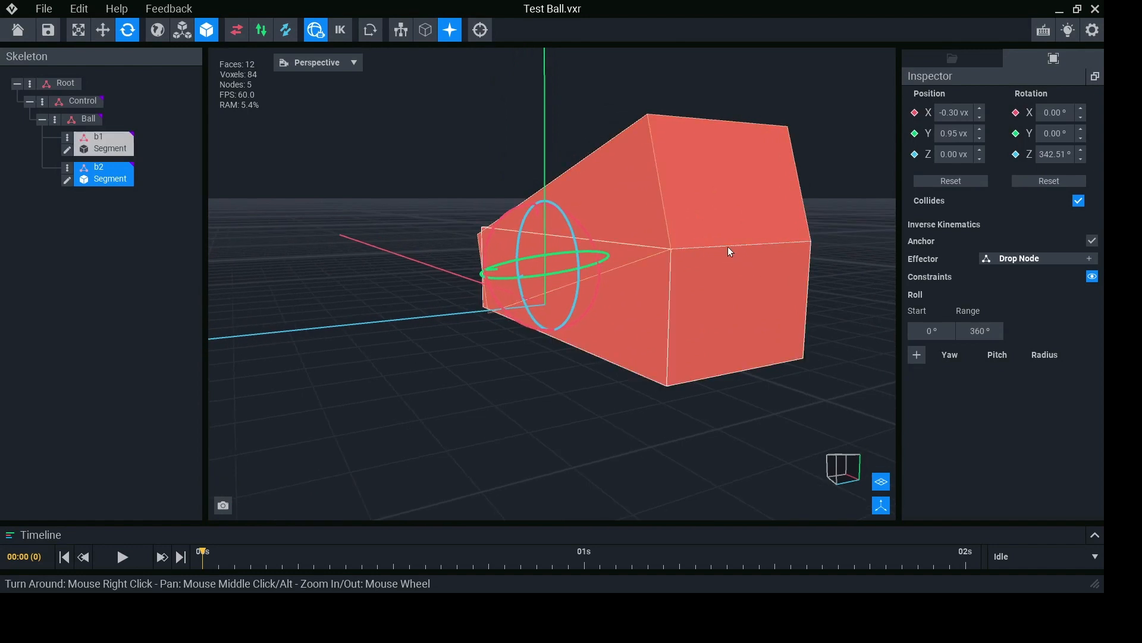
Step: Make node b2 a child of b1, try rotating it around Z to about 351°, and undo that rotation
left_click(105, 180)
left_click_drag(105, 179, 113, 154)
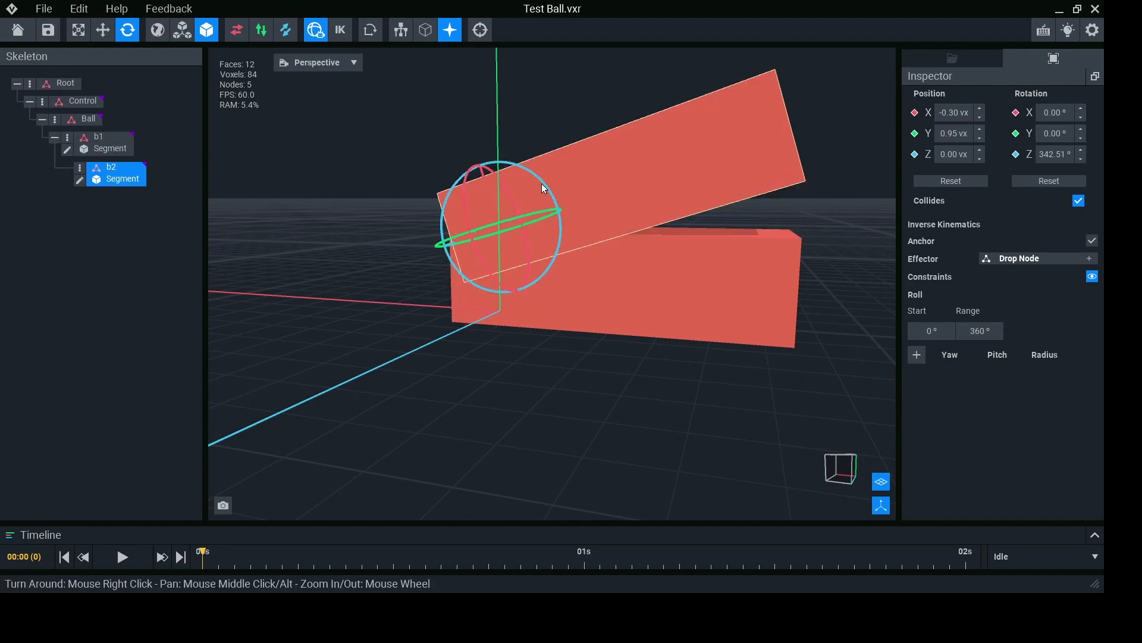
left_click_drag(545, 184, 552, 192)
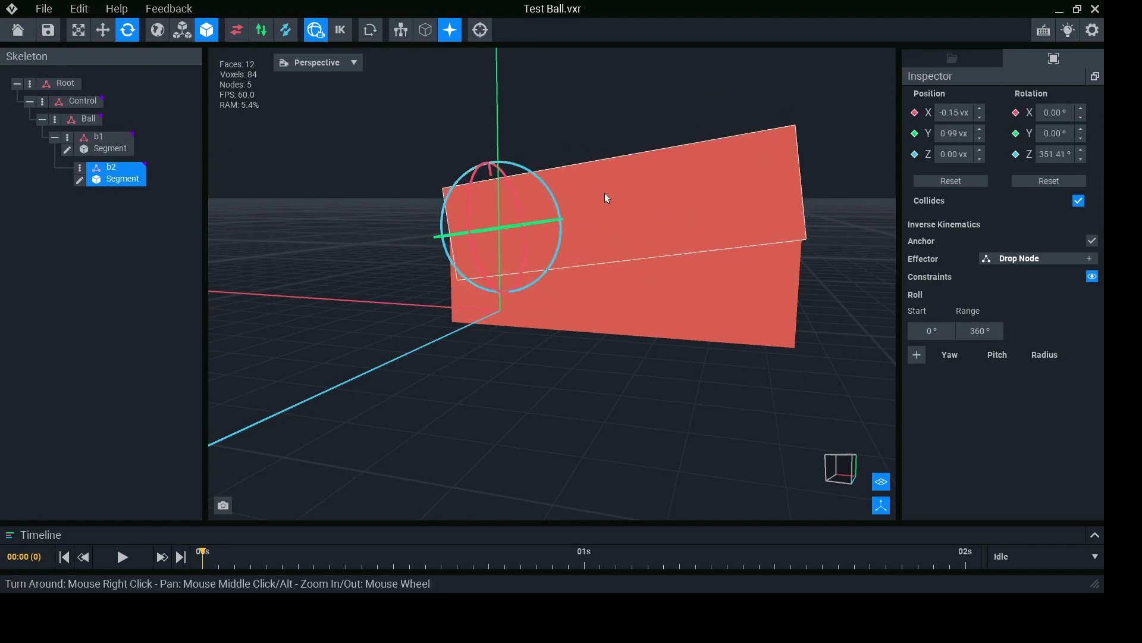
right_click_drag(563, 245, 566, 229)
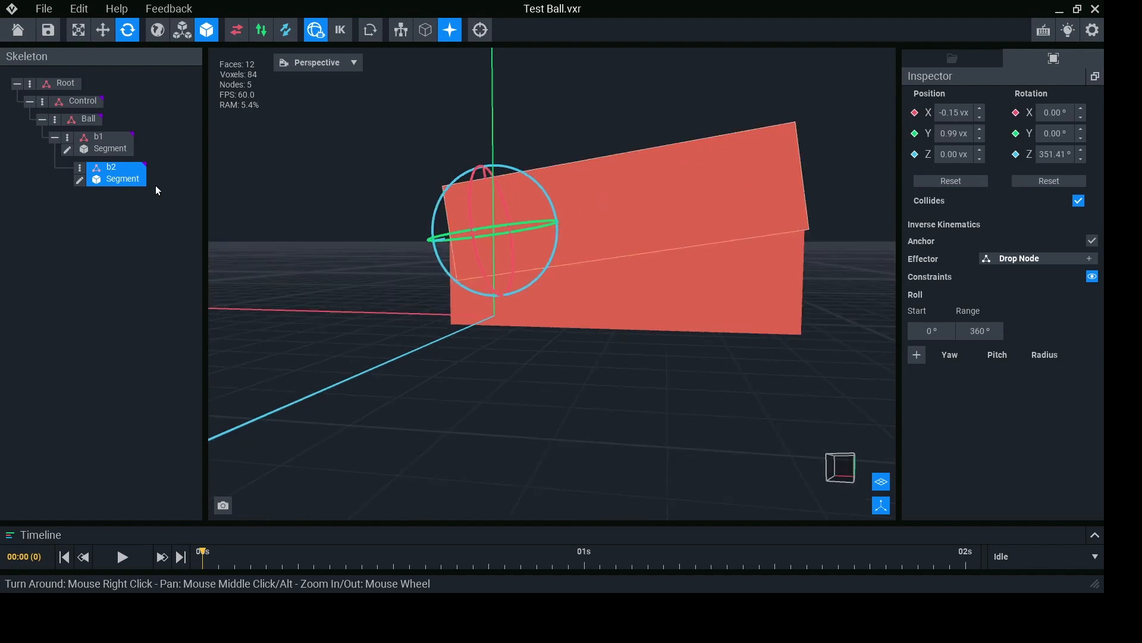
key("ctrl+z")
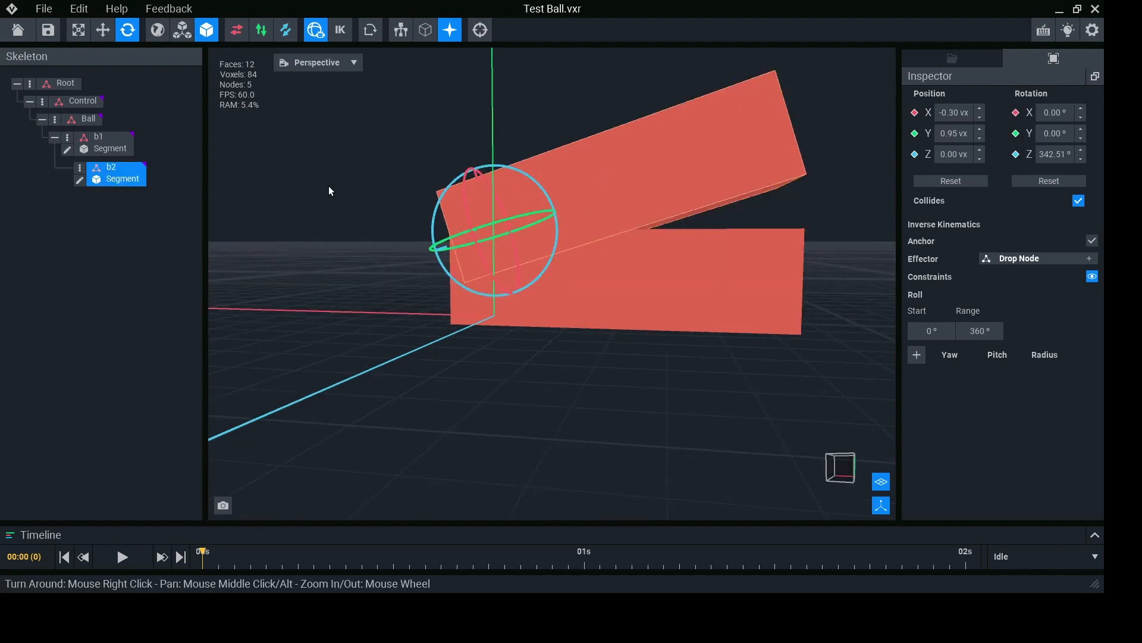
Step: Move node b2 back out of b1 to sit directly under Ball, with its Z rotation at about 343°
right_click_drag(647, 219, 566, 231)
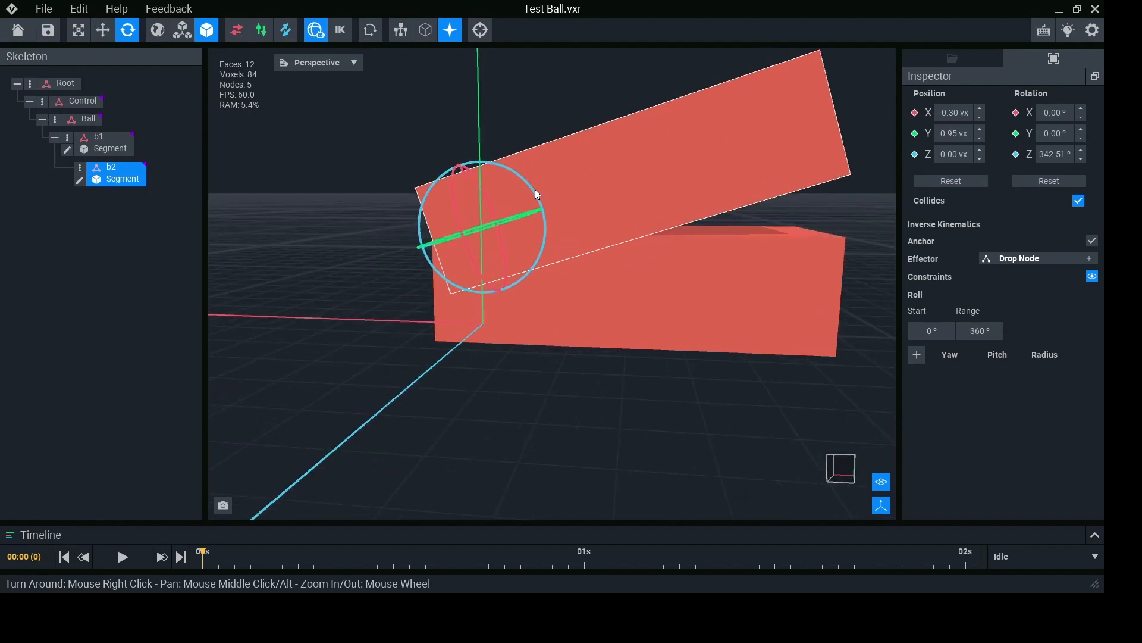
left_click_drag(541, 203, 543, 214)
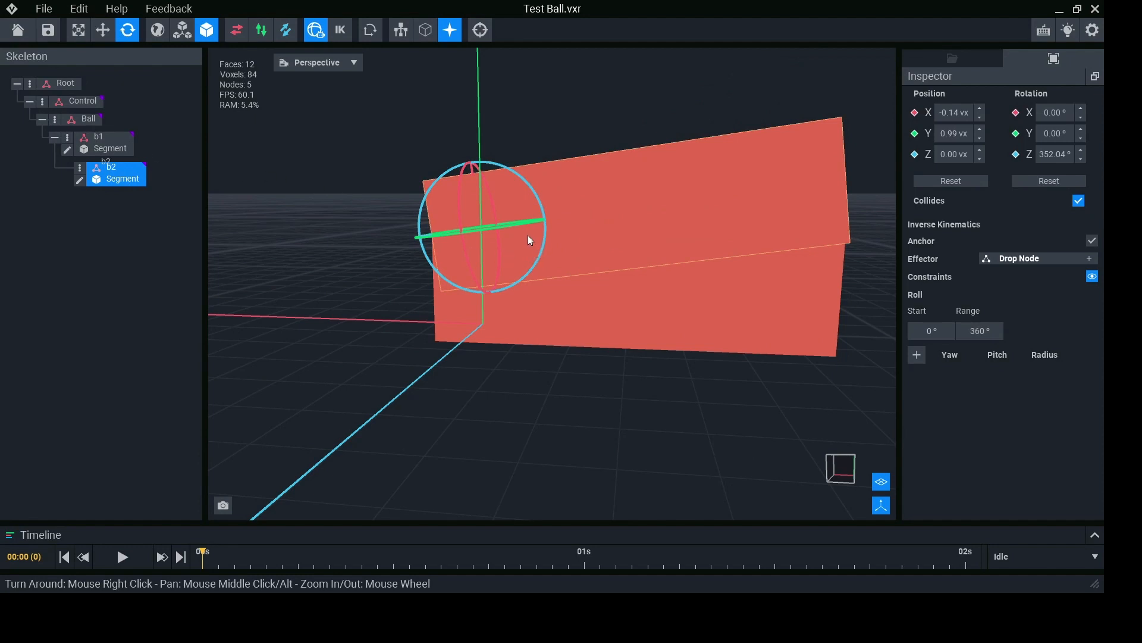
left_click_drag(528, 235, 536, 243)
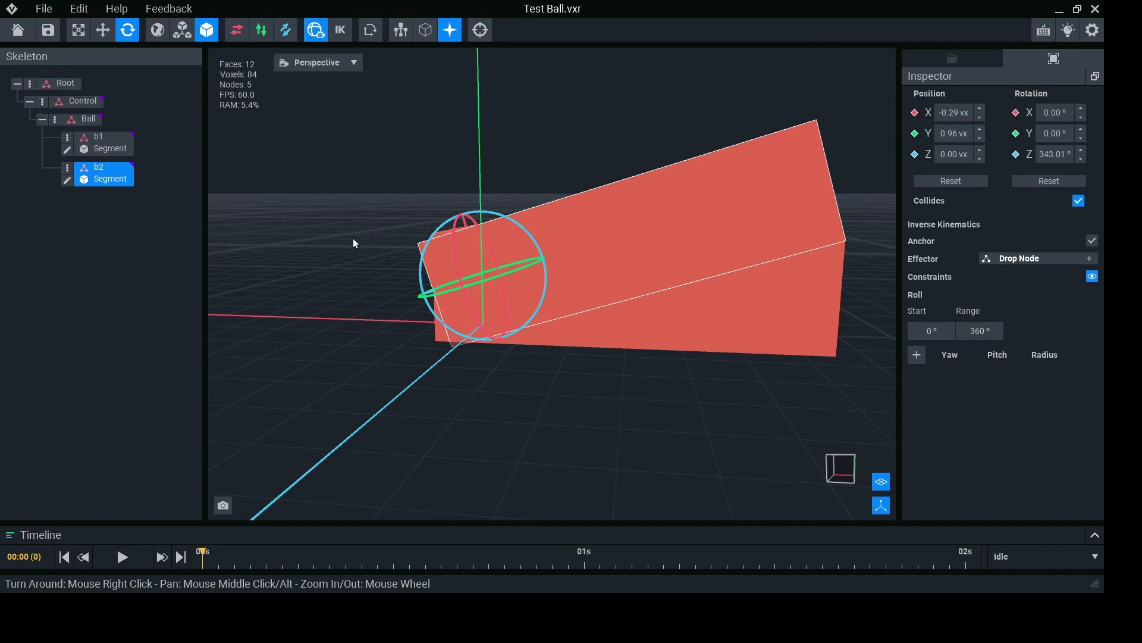
right_click_drag(353, 239, 324, 236)
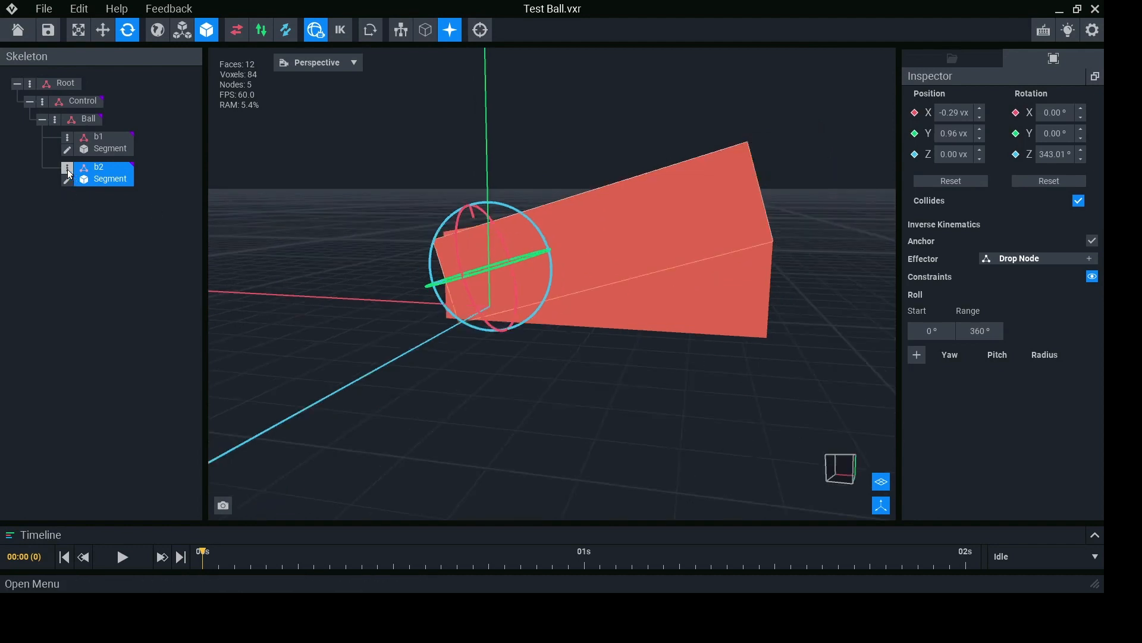
Step: Duplicate node b2 as b3 and rotate b3 around Z to about 326° so its block continues the fan above b2
left_click(66, 169)
left_click(130, 255)
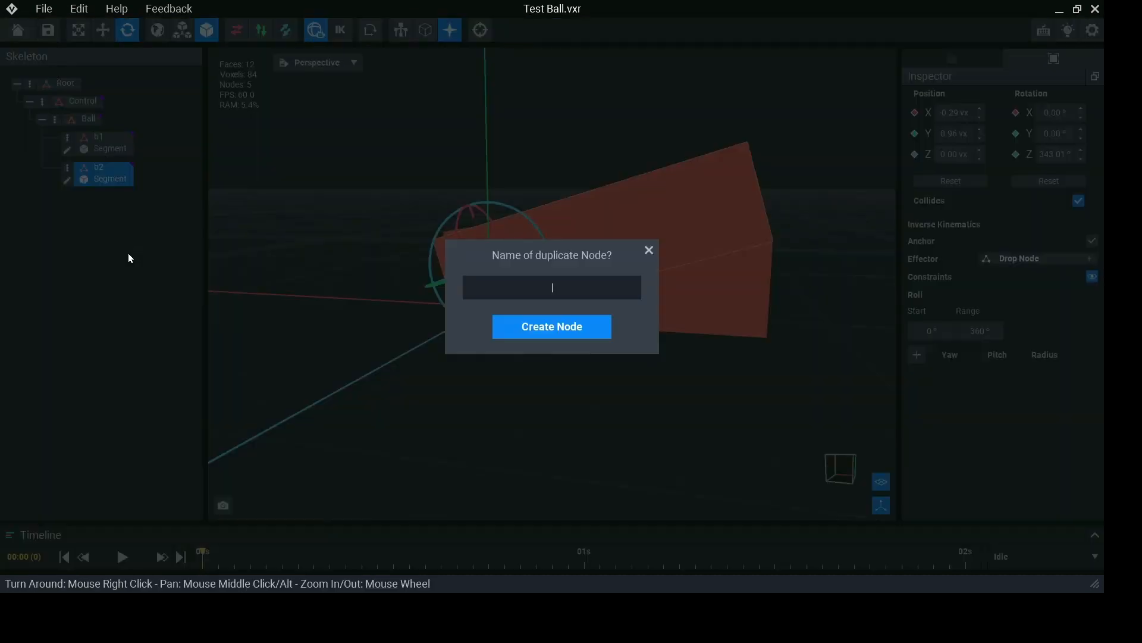
type("b3")
key("Return")
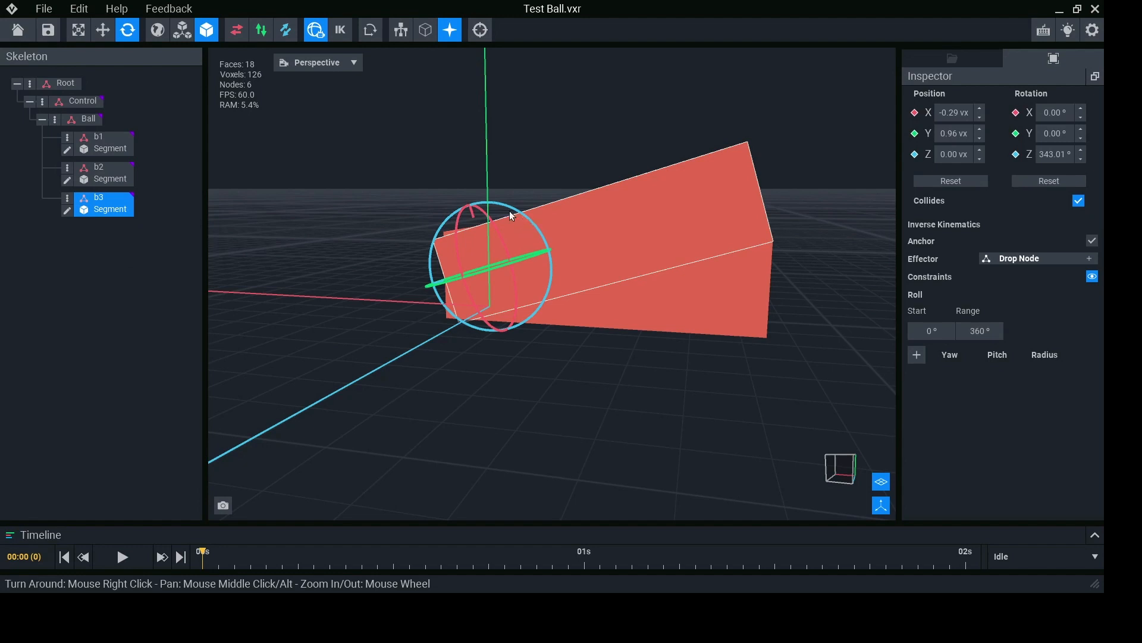
left_click_drag(511, 214, 510, 215)
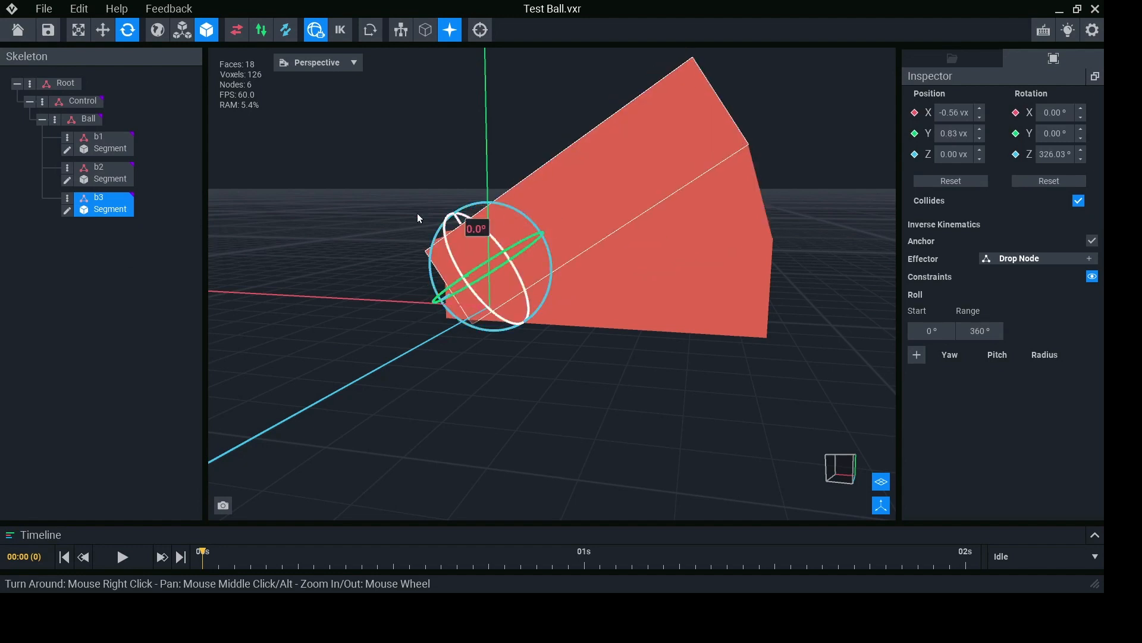
Step: Duplicate node b3 as b4 and rotate b4 around Z to about 309.5° so its outer edge meets b3's block
left_click(67, 198)
left_click(106, 280)
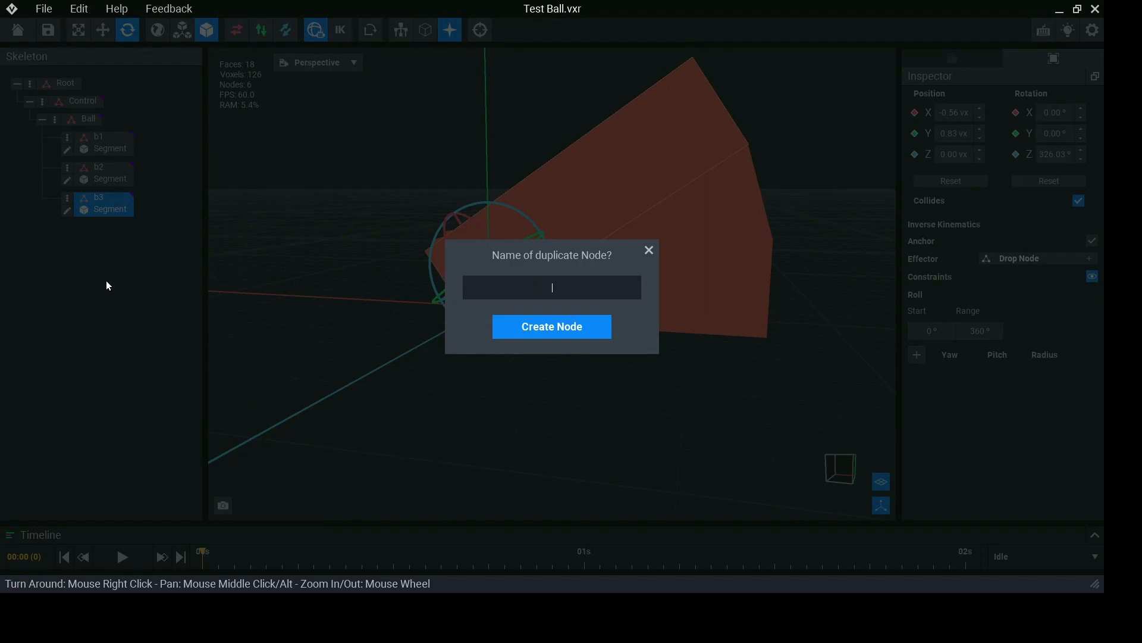
key("Return")
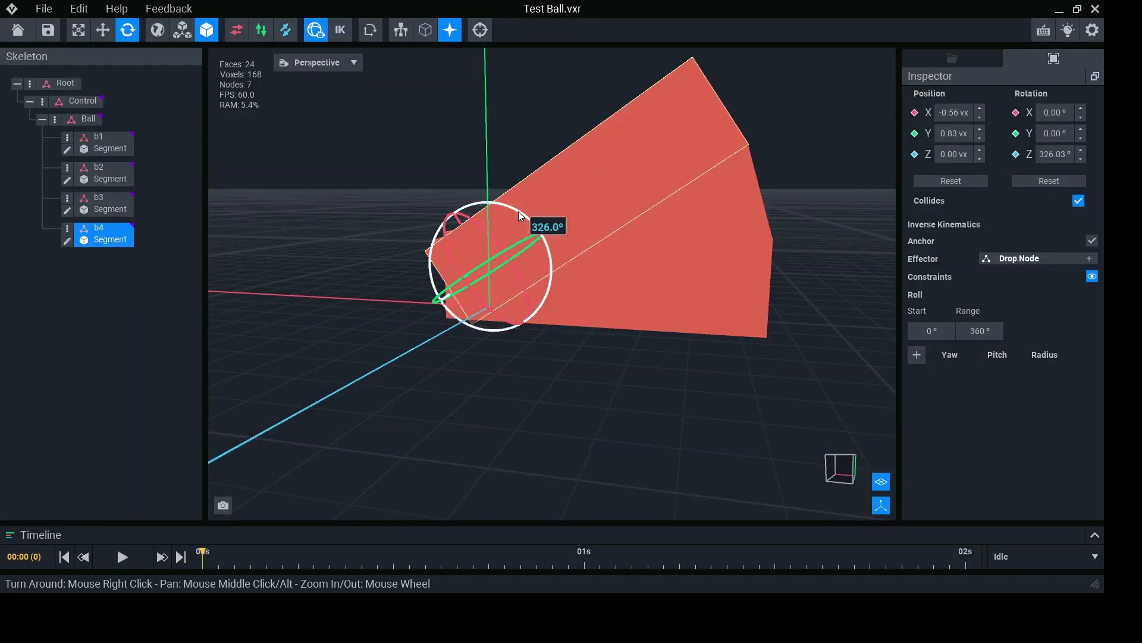
left_click_drag(504, 205, 503, 203)
Step: Duplicate node b4 as b5 and rotate b5 around Z to about 292° so its outer edge meets b4's block
left_click(68, 229)
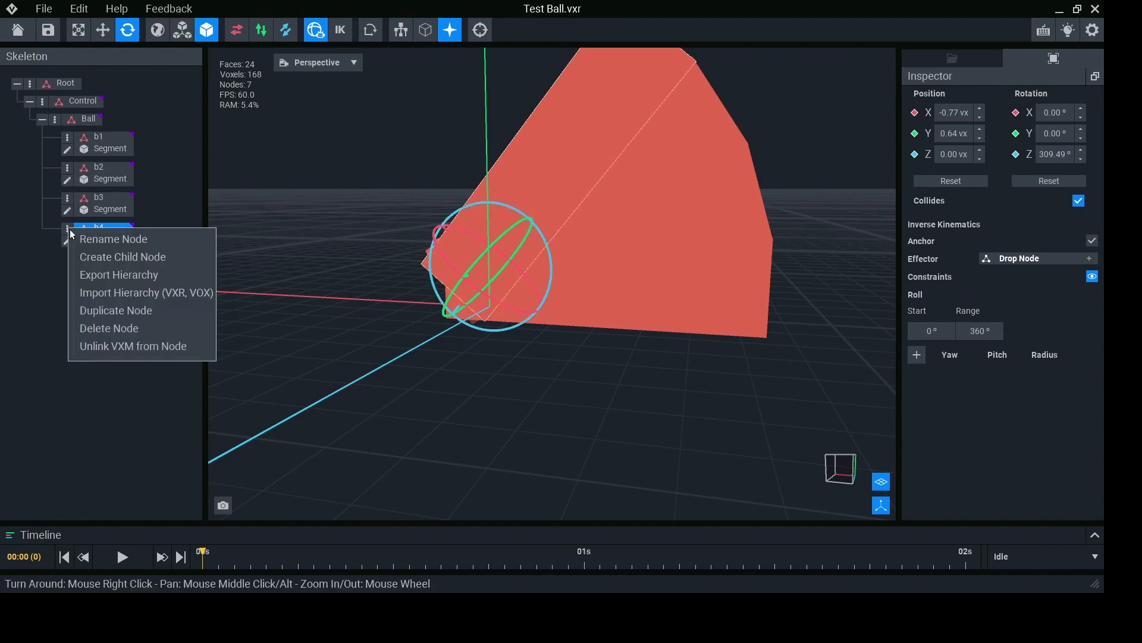
left_click(111, 310)
type("b5")
key("Return")
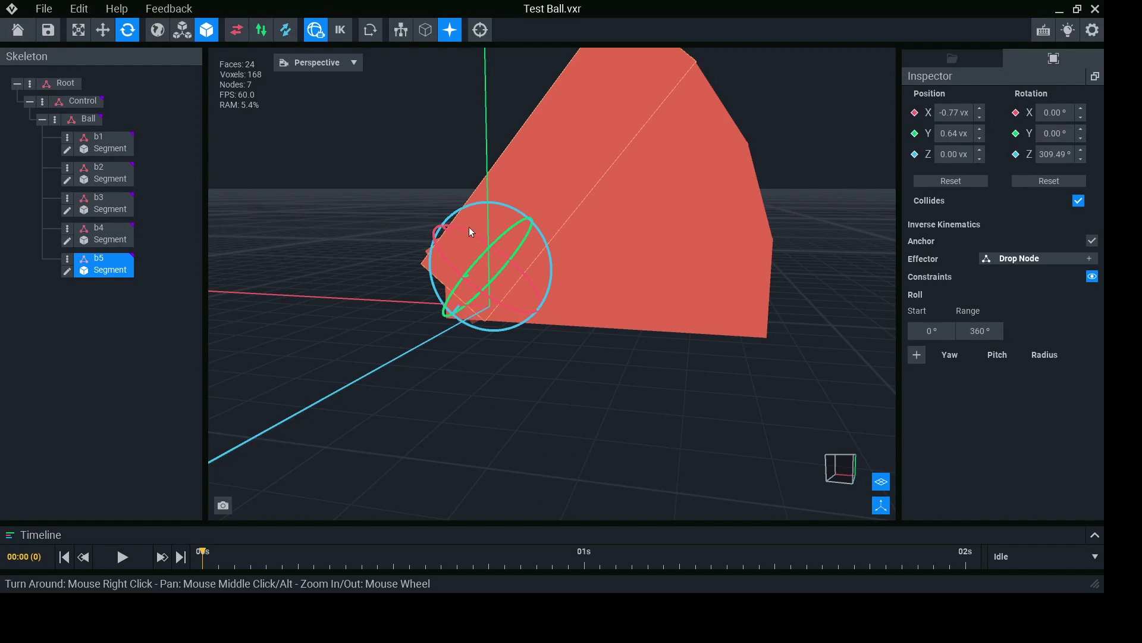
left_click_drag(518, 208, 498, 202)
middle_click_drag(503, 165, 508, 210)
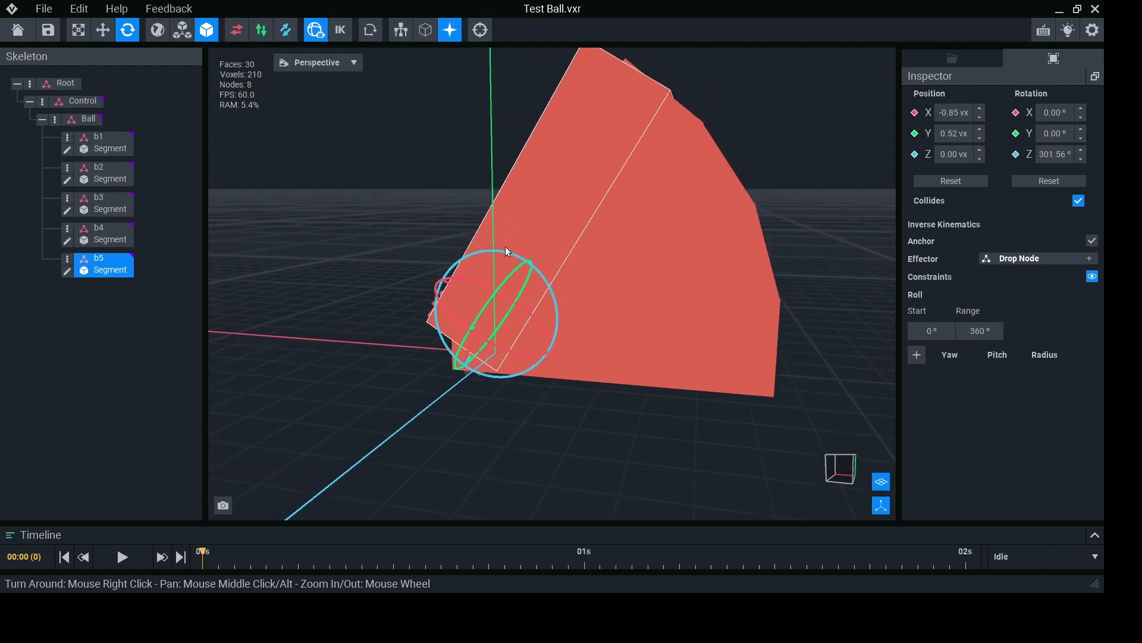
left_click_drag(506, 250, 497, 239)
Step: Duplicate node b5 as b6 and rotate b6 around Z to about 274.5° so its block stands nearly upright beside b5
right_click(74, 262)
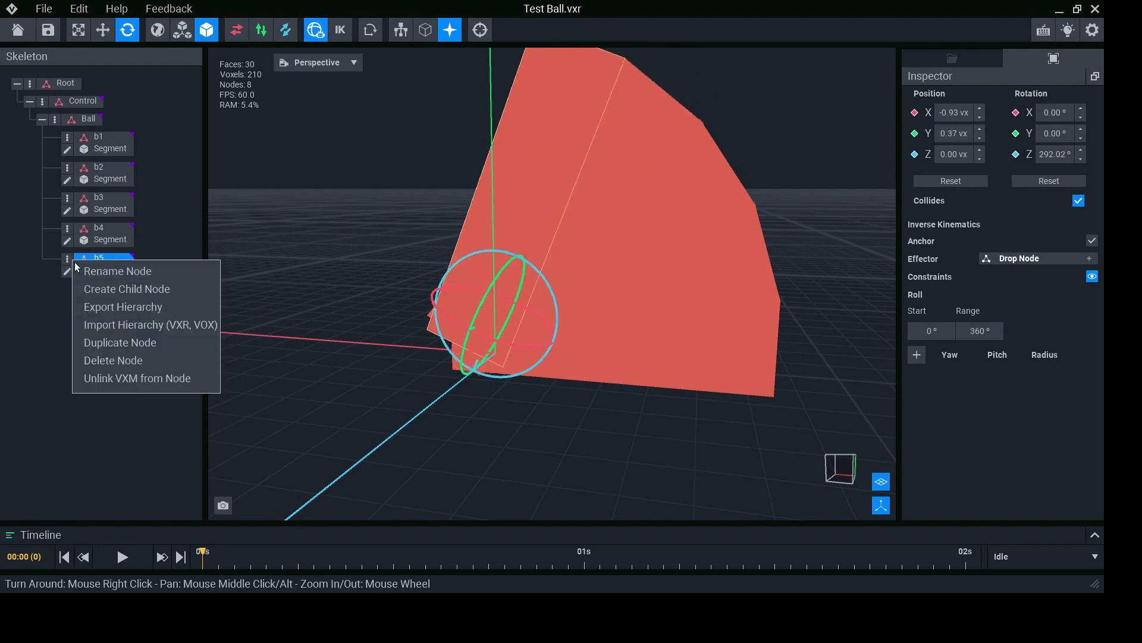
left_click(125, 348)
type("b6")
key("Return")
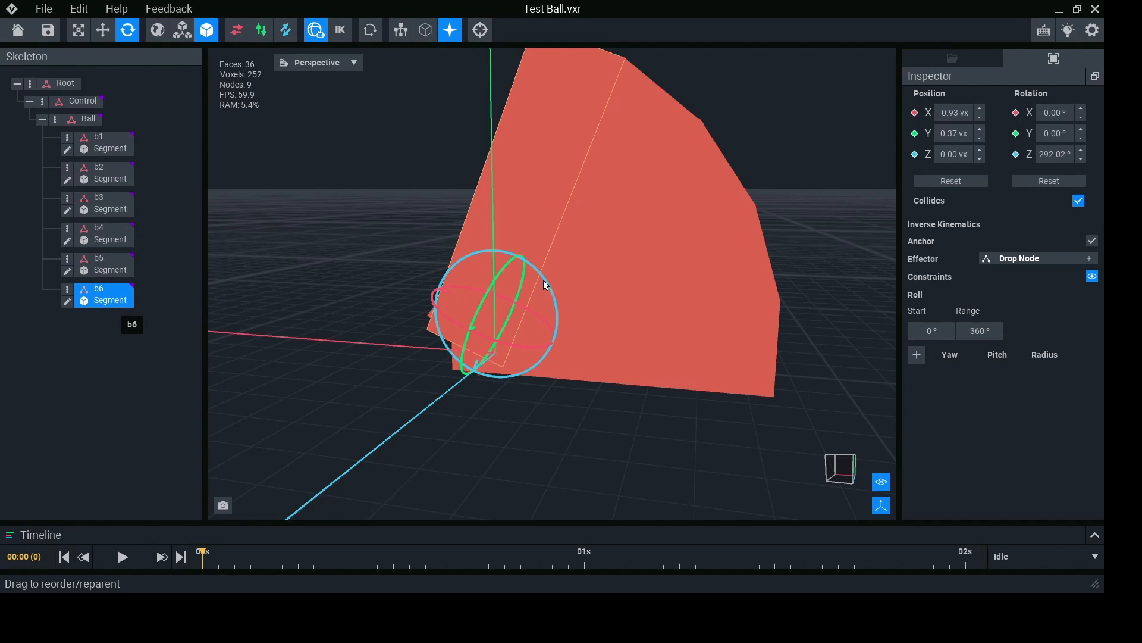
left_click_drag(544, 280, 551, 249)
scroll(520, 312, "up", 5)
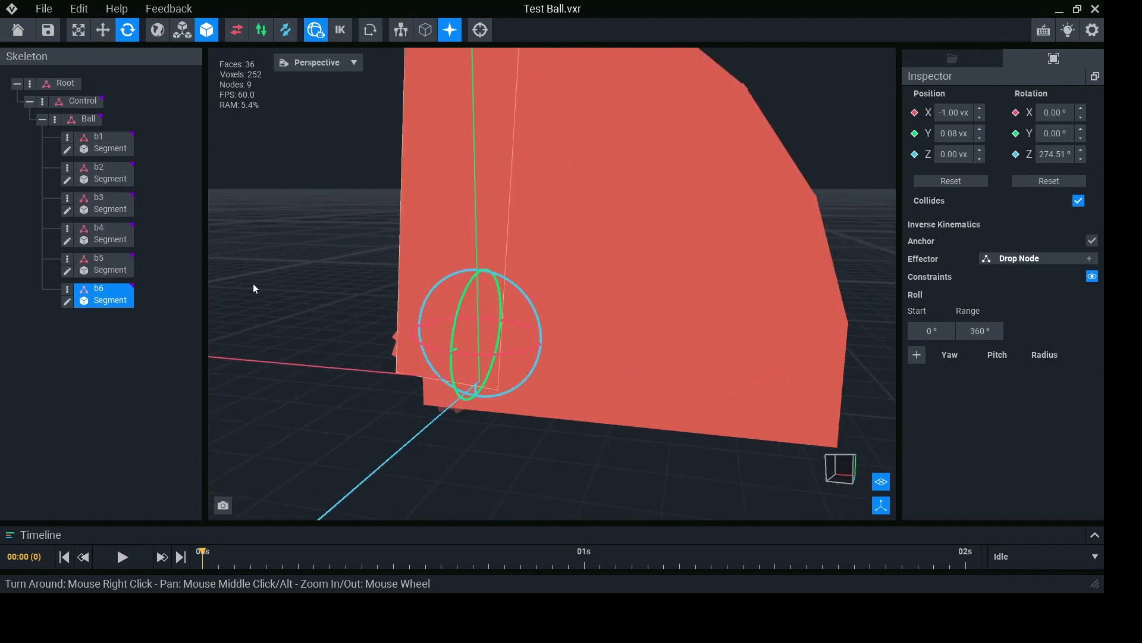
Step: Duplicate node b6 as b7 and rotate b7 around Z to about 257.4°, aligning its outer corner with b6's block
right_click(70, 292)
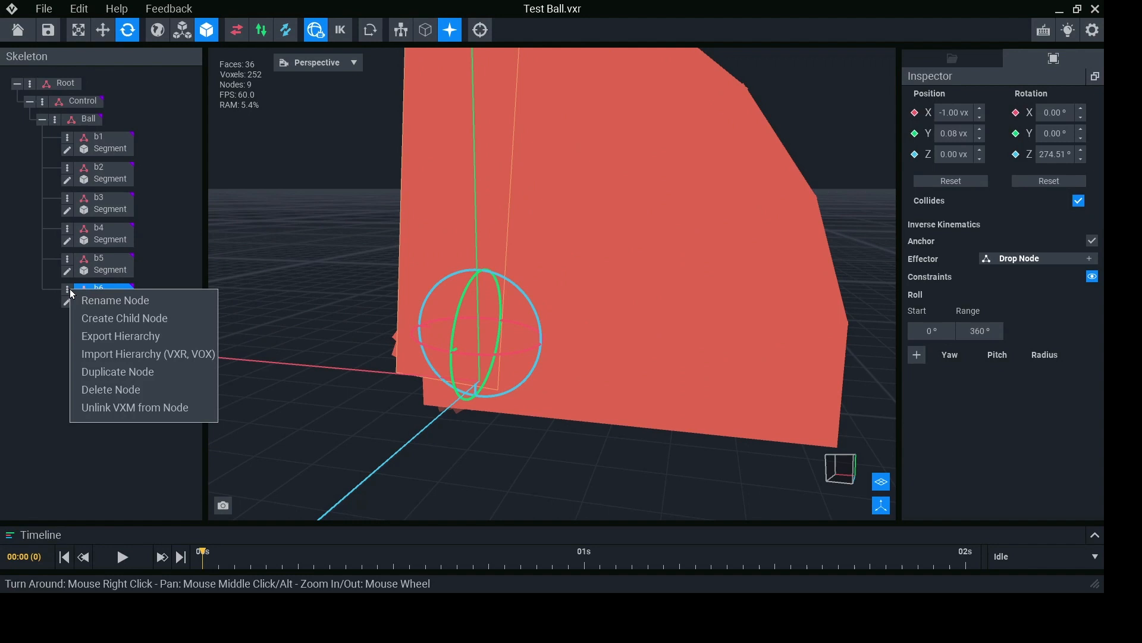
left_click(110, 373)
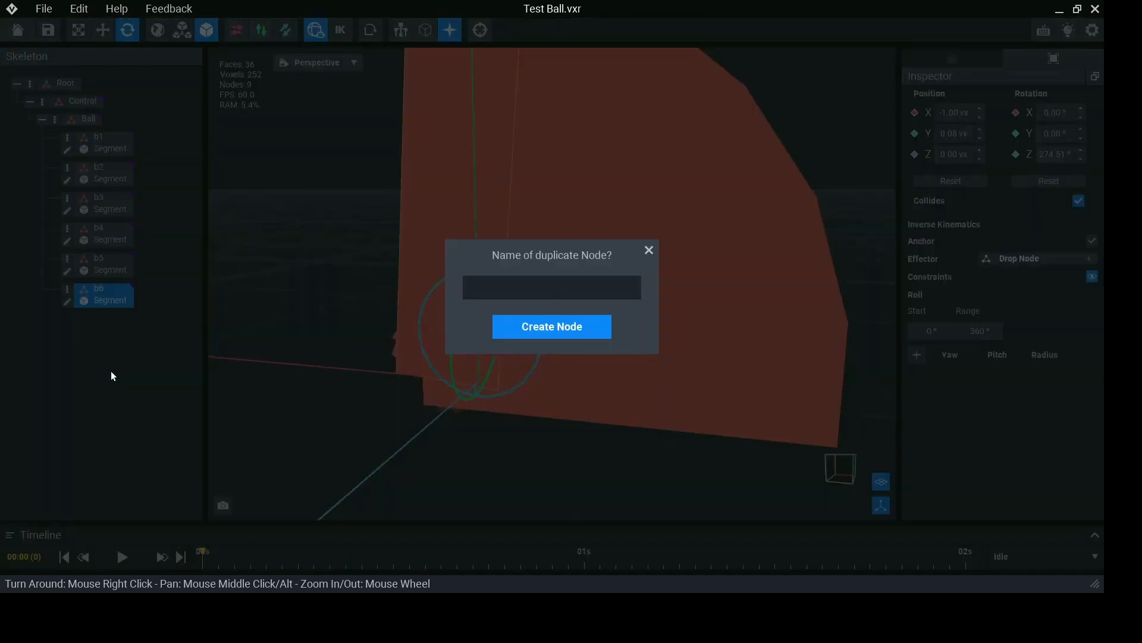
key("Return")
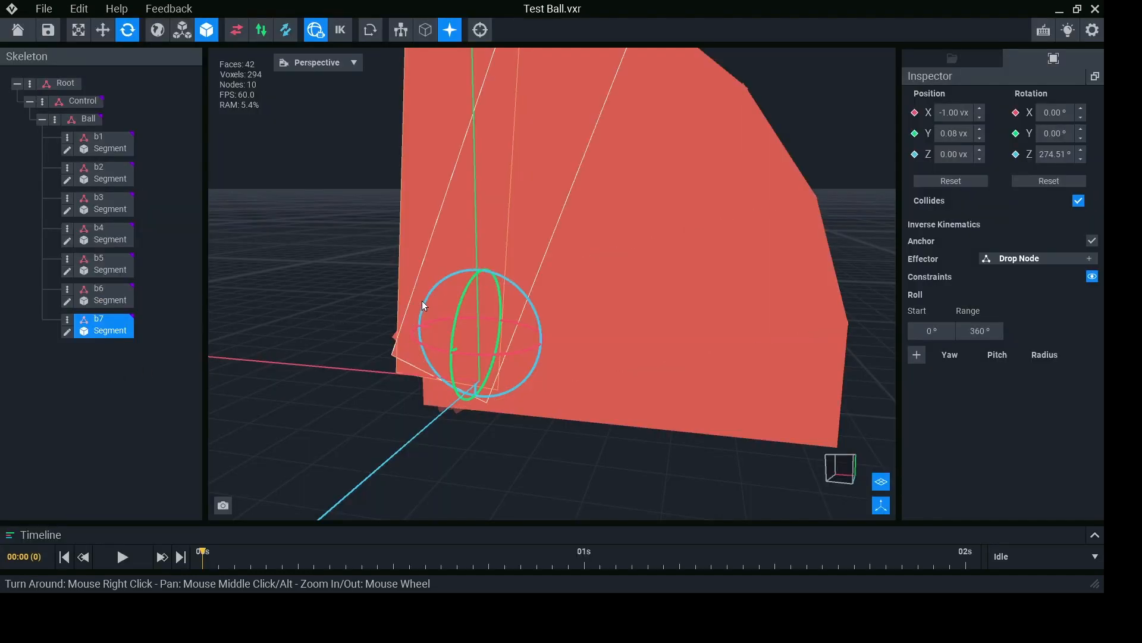
left_click_drag(424, 298, 423, 328)
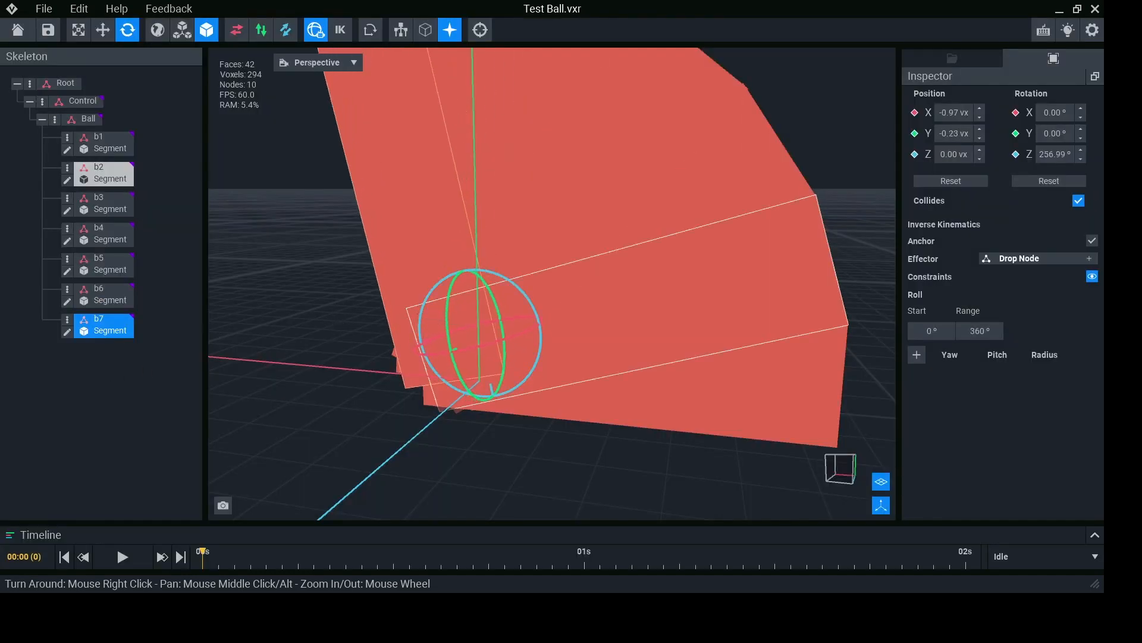
scroll(430, 320, "down", 3)
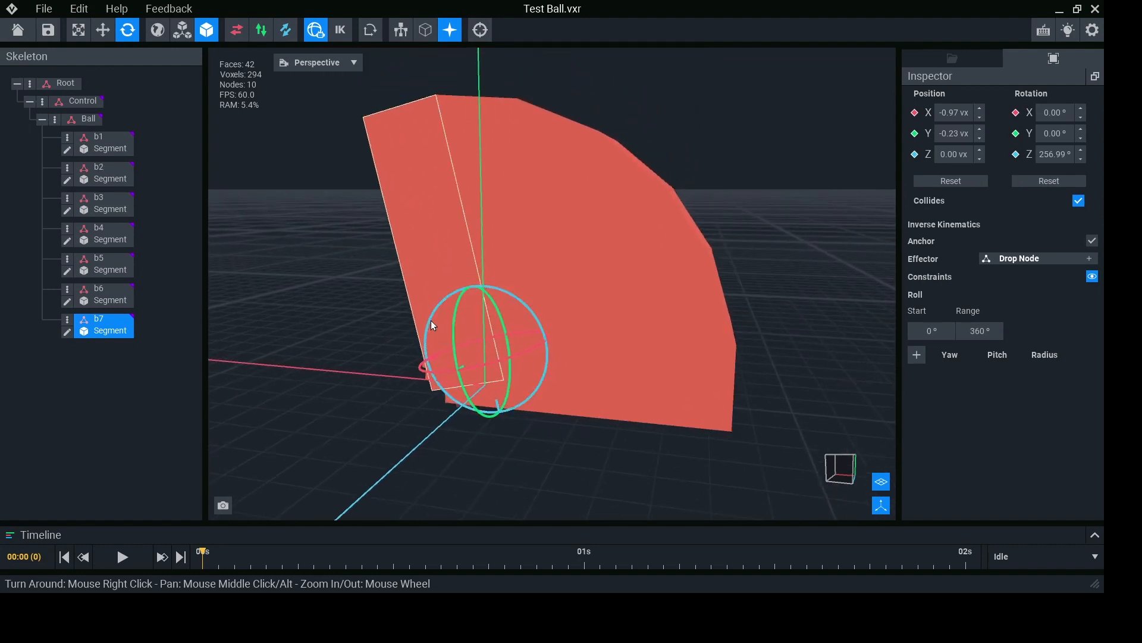
left_click_drag(431, 320, 431, 319)
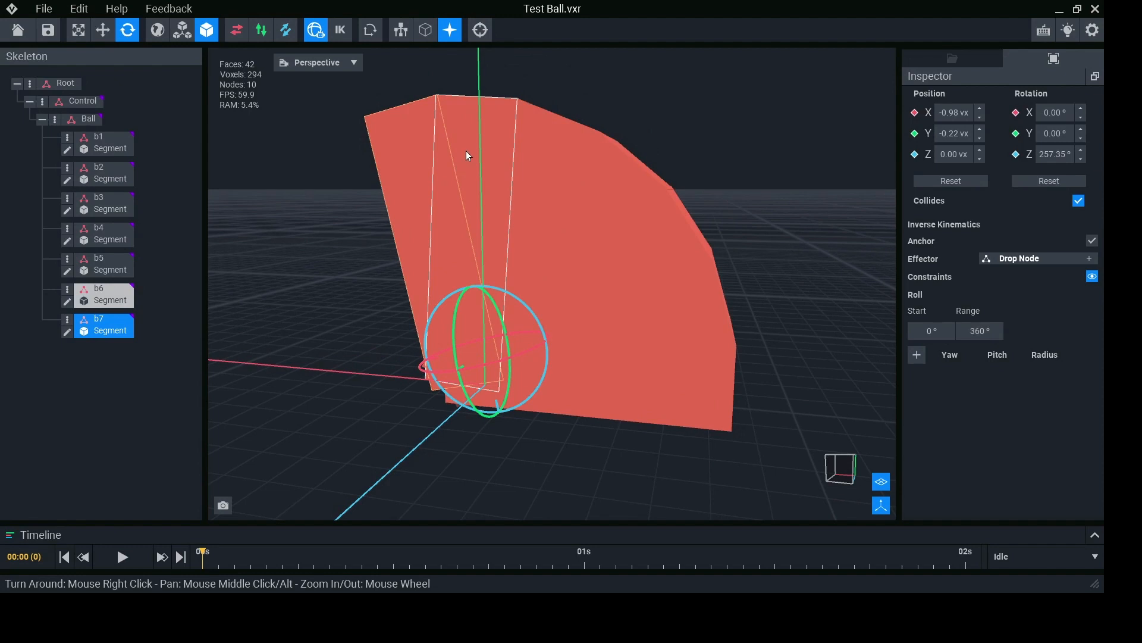
Step: Duplicate node b7 as b8 and rotate b8 around Z to about 240° so its outer corner meets b7's block
right_click(67, 321)
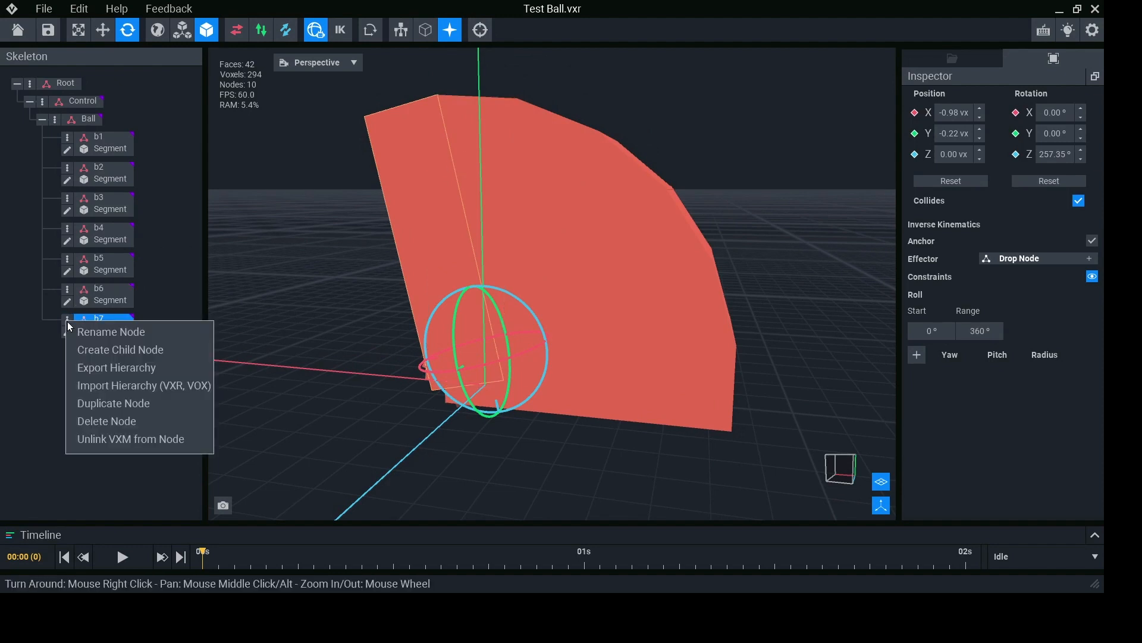
left_click(95, 403)
type("b8")
key("Return")
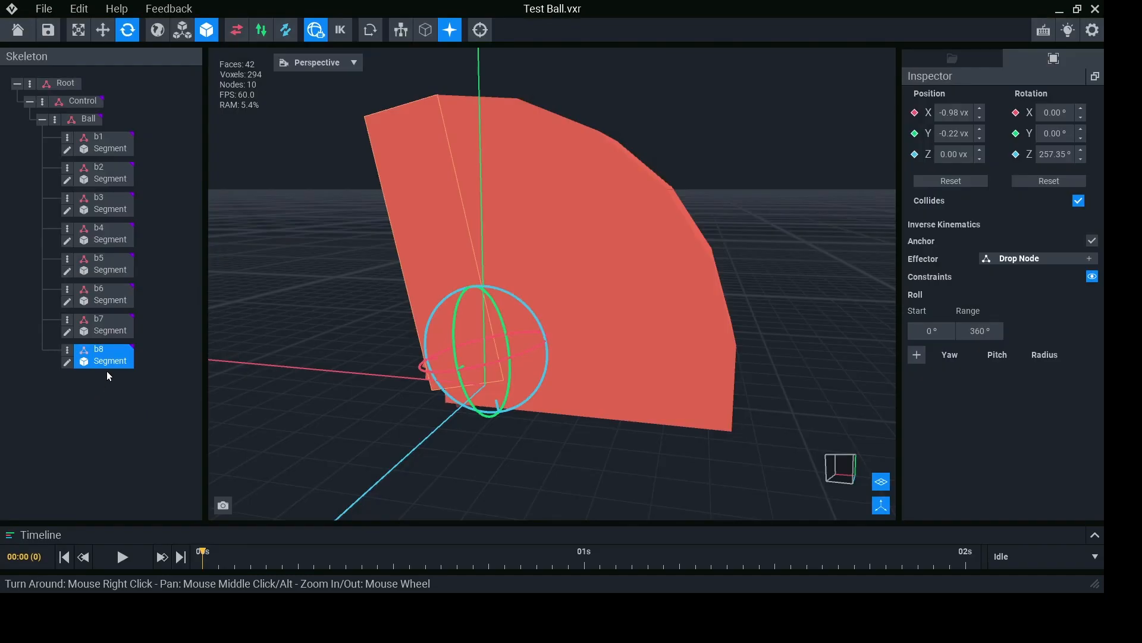
left_click_drag(431, 313, 65, 351)
Step: Duplicate node b8 as b9 and rotate b9 around Z to about 223° so its outer corner meets b8's block
left_click(66, 351)
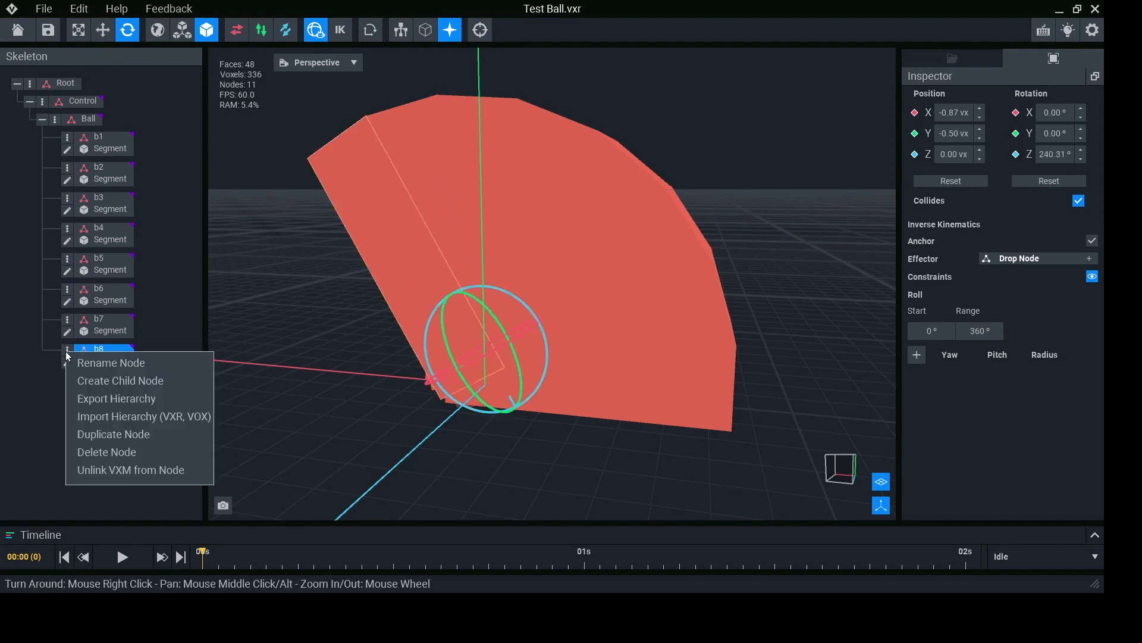
left_click(100, 435)
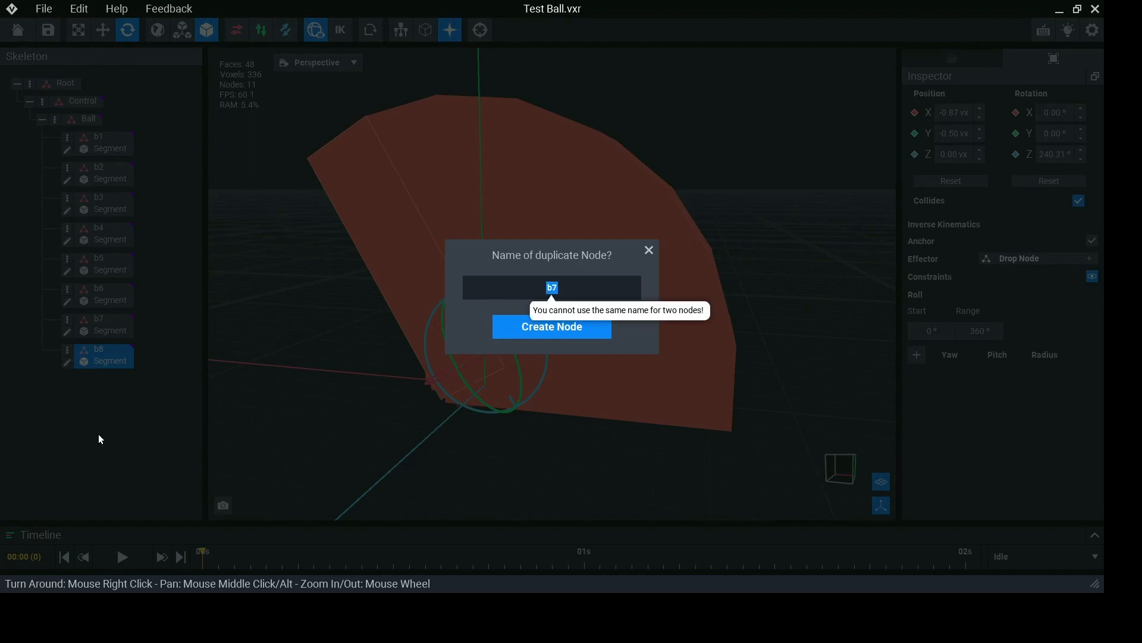
left_click(581, 291)
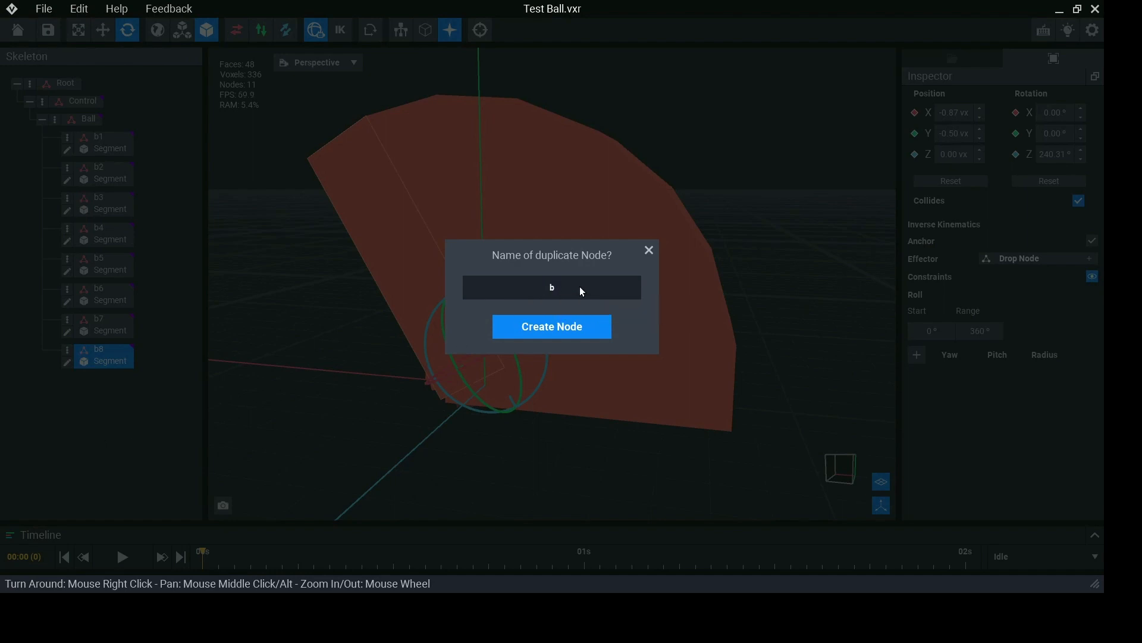
type("9")
key("Return")
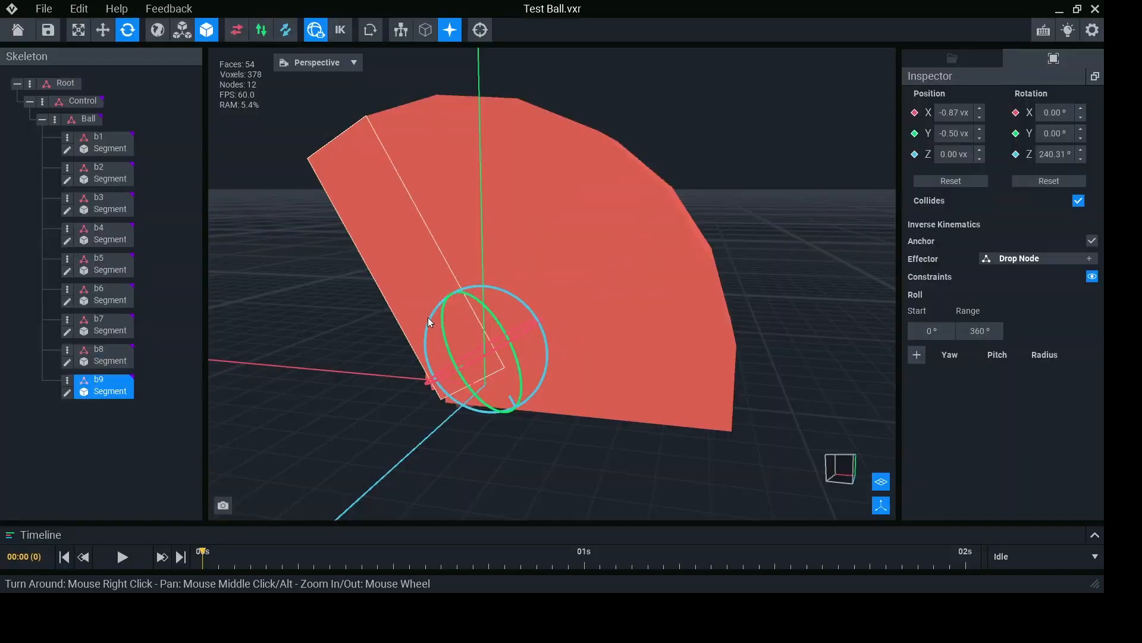
left_click_drag(425, 335, 424, 330)
Step: Duplicate node b9 as b10 and rotate b10 around Z to about 204° so its outer corner meets b9's block
left_click(67, 379)
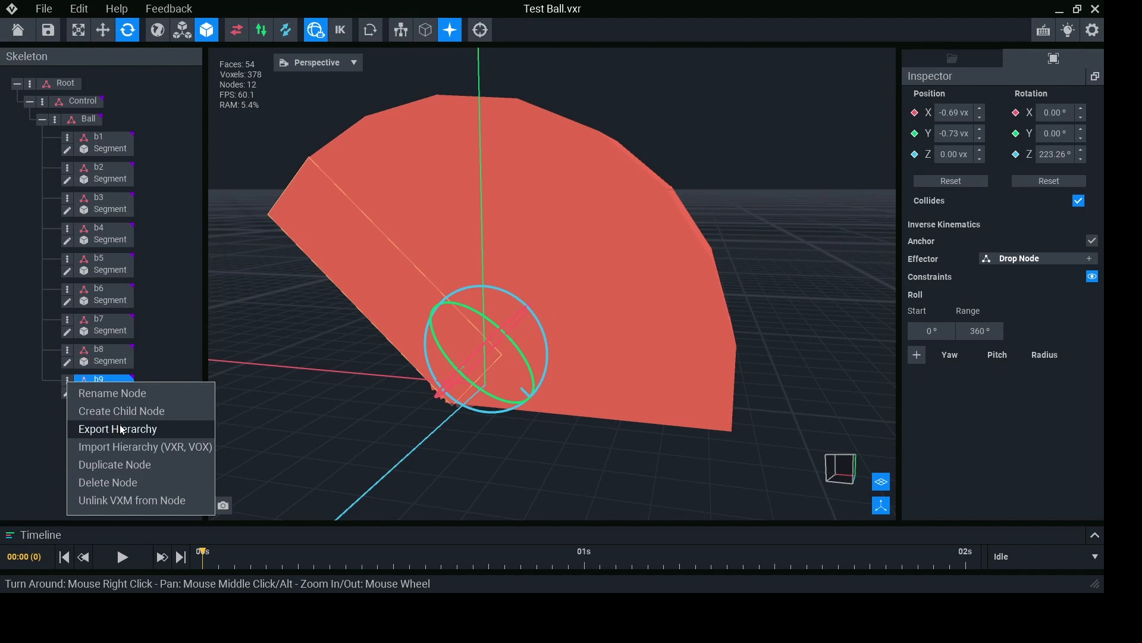
left_click(113, 464)
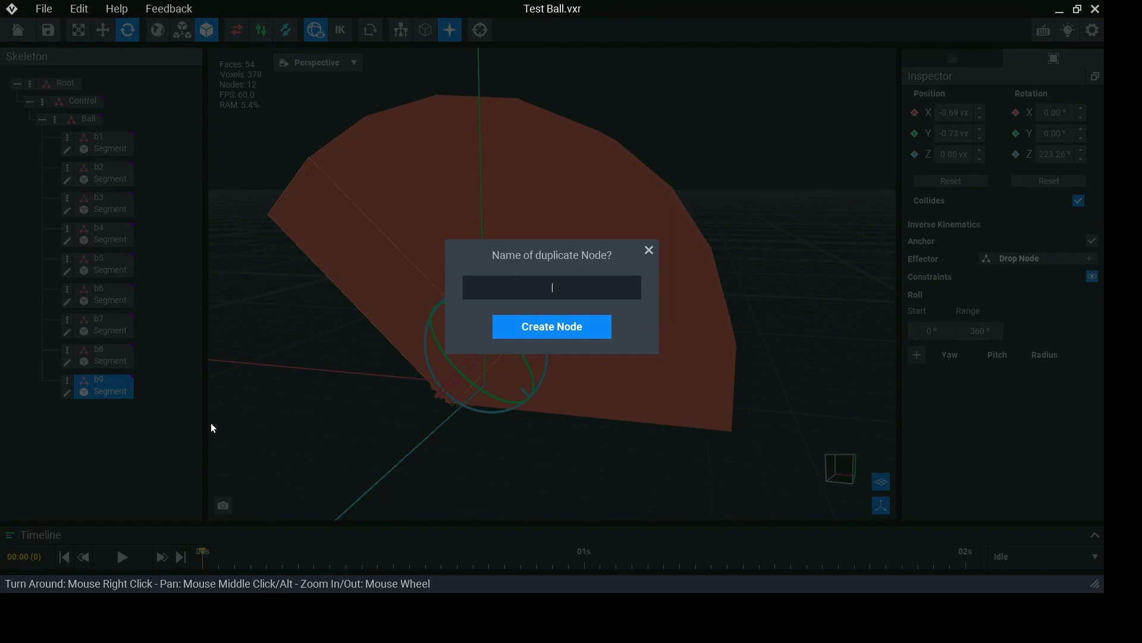
key("Return")
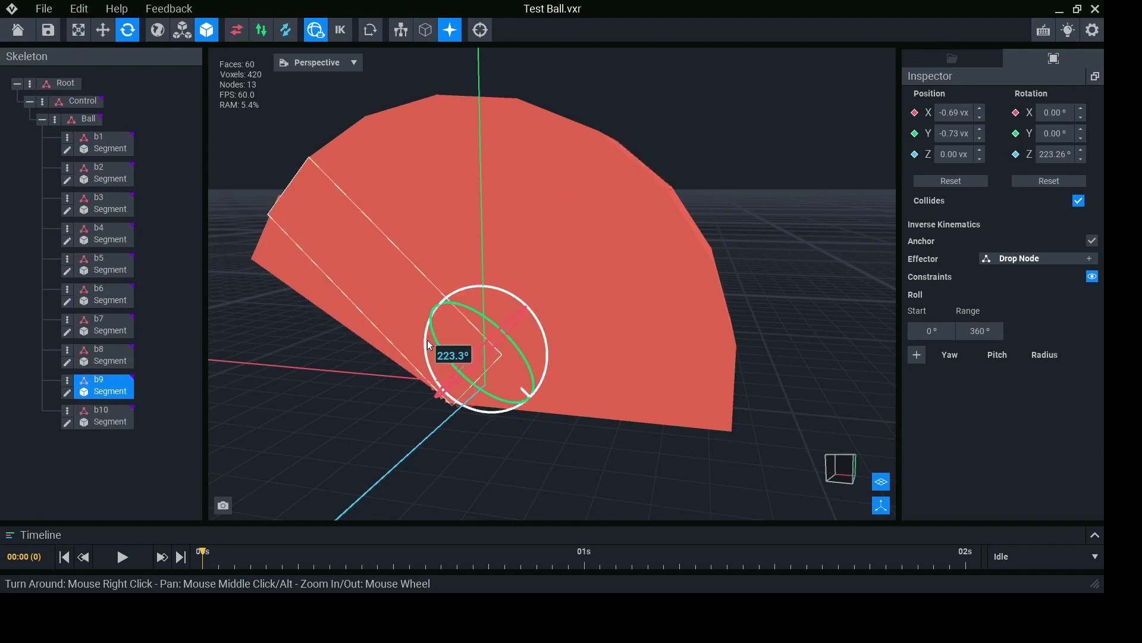
left_click(319, 302)
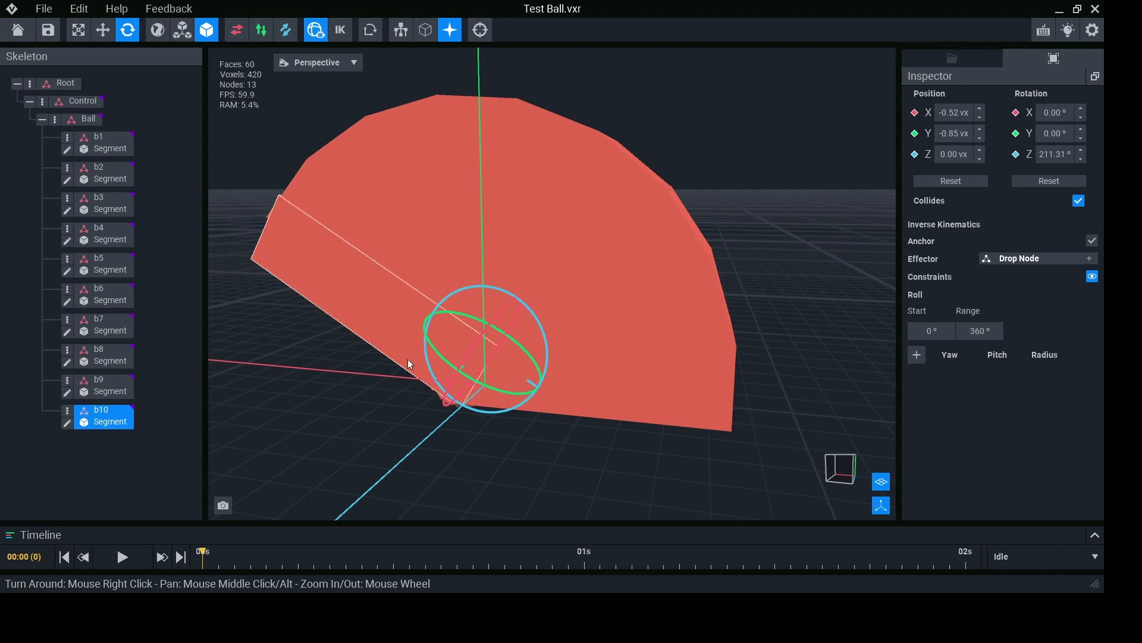
left_click_drag(431, 359, 418, 363)
Step: Duplicate node b10 as b11 and rotate b11 around Z to about 187.4° so its outer corner meets b10's block
left_click(67, 410)
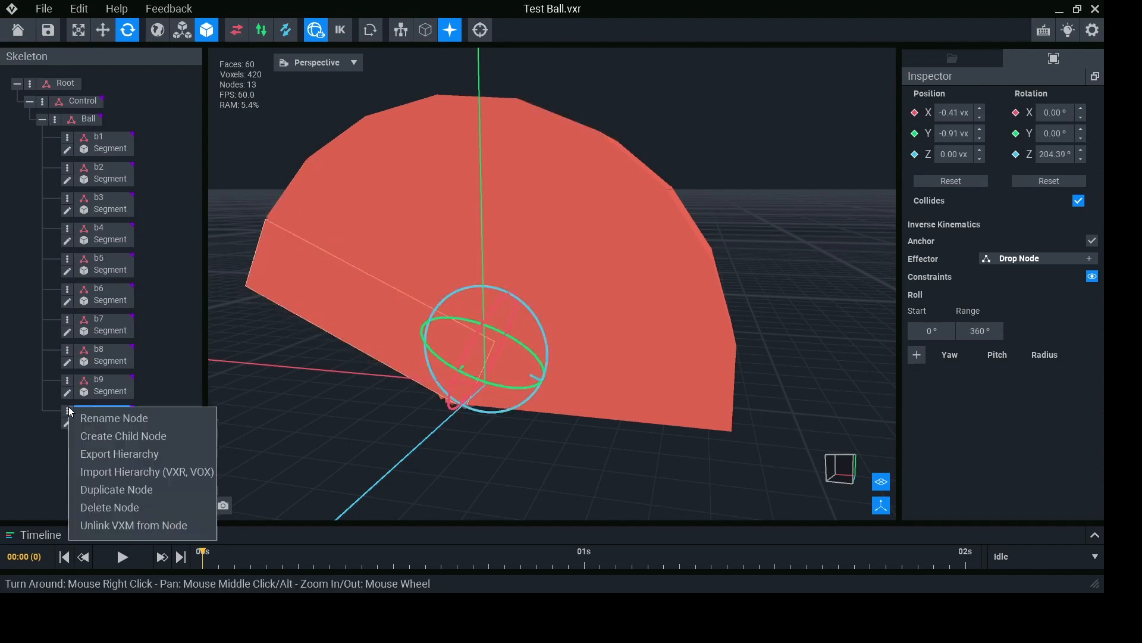
left_click(110, 488)
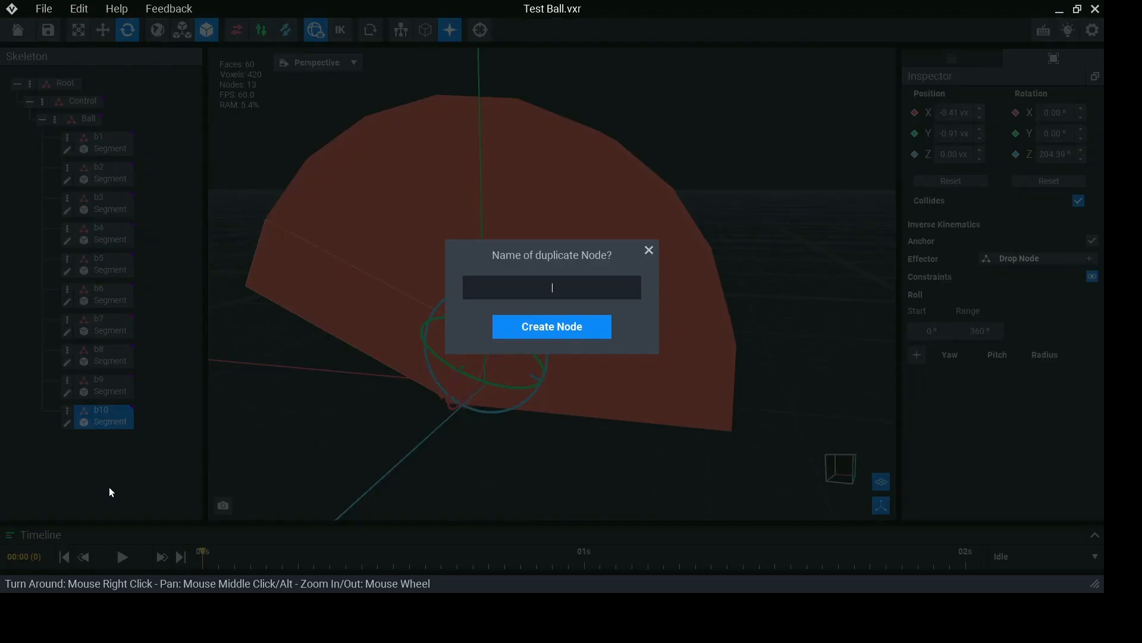
type("b11")
key("Return")
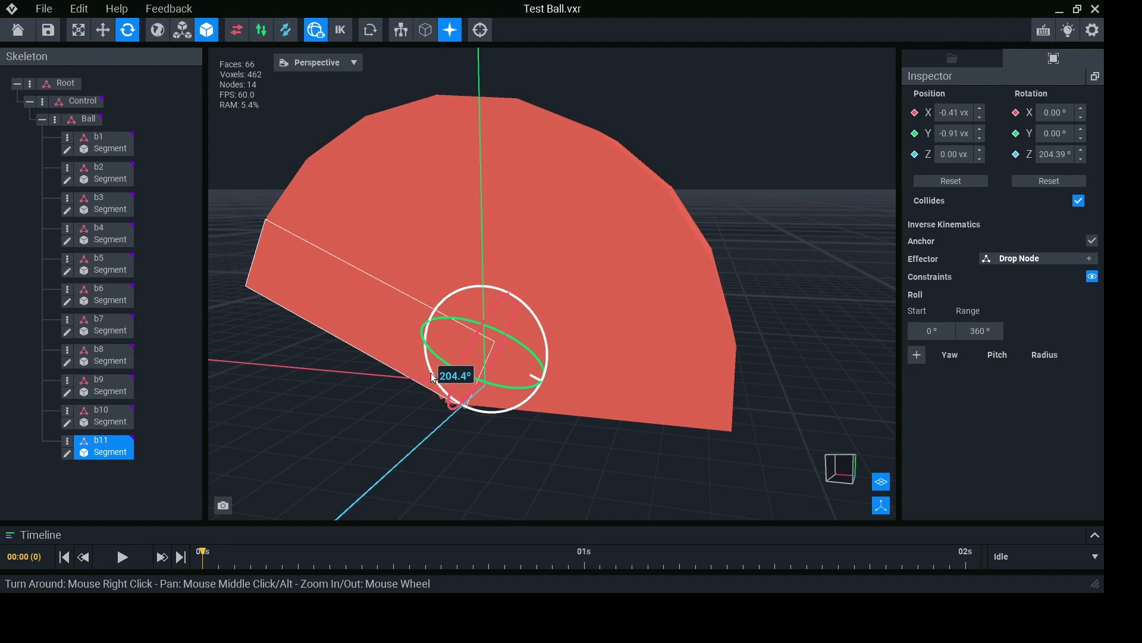
left_click_drag(430, 373, 434, 389)
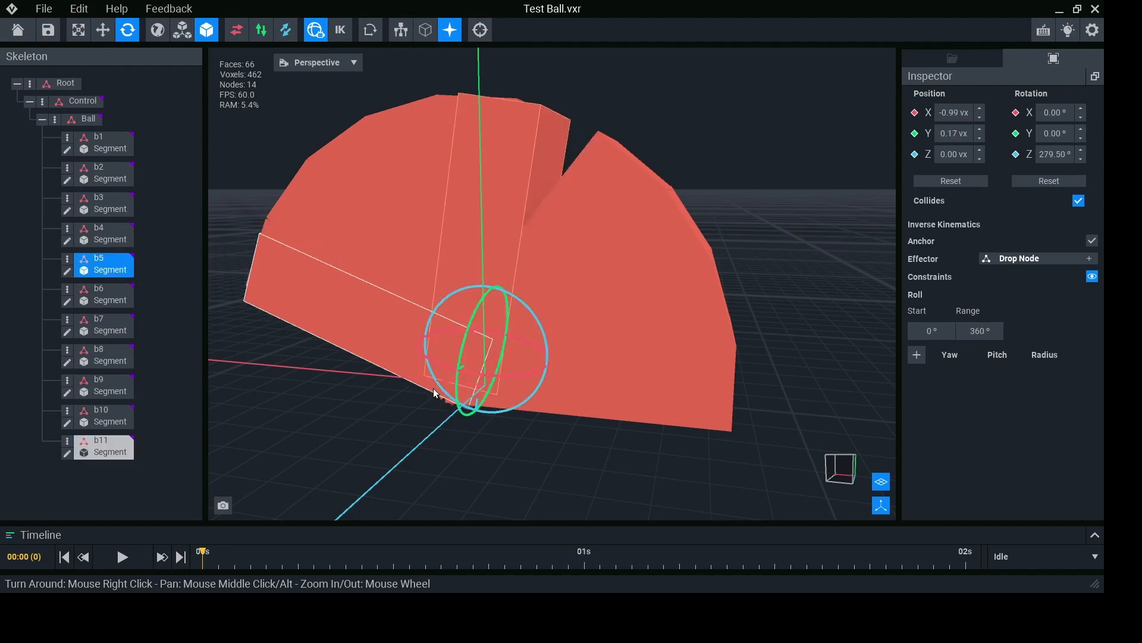
left_click(96, 445)
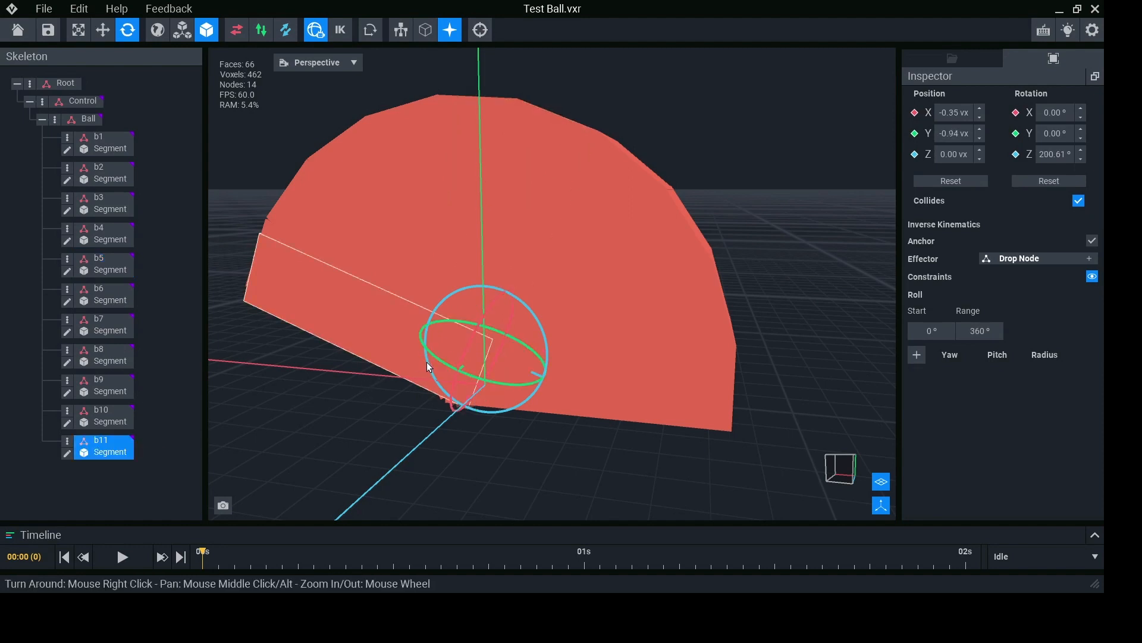
left_click_drag(427, 362, 429, 382)
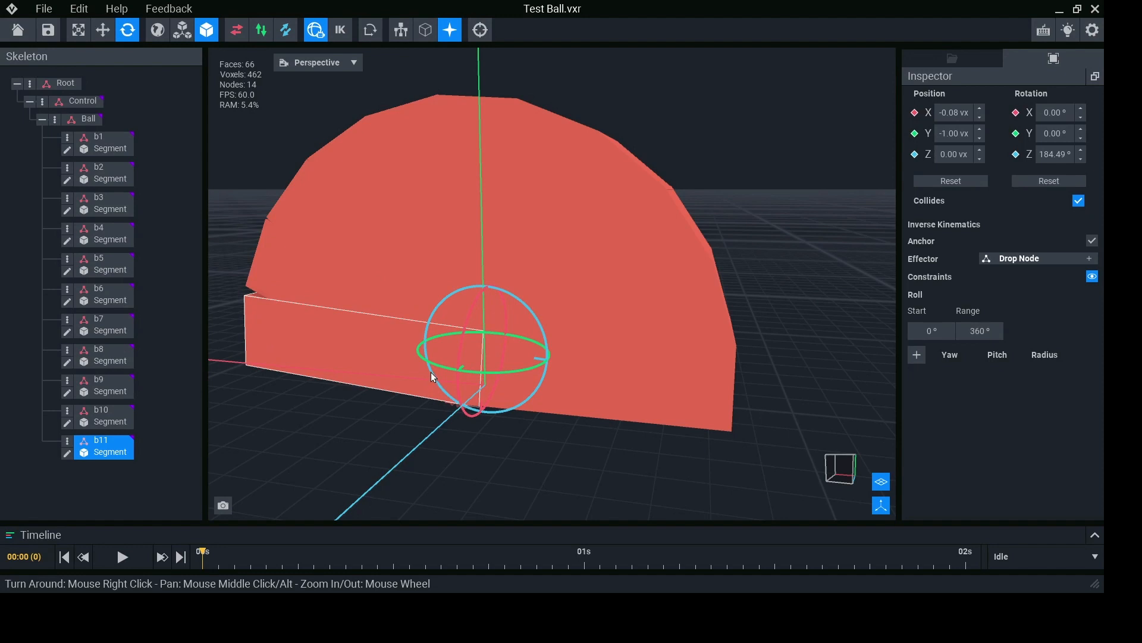
left_click_drag(431, 370, 430, 367)
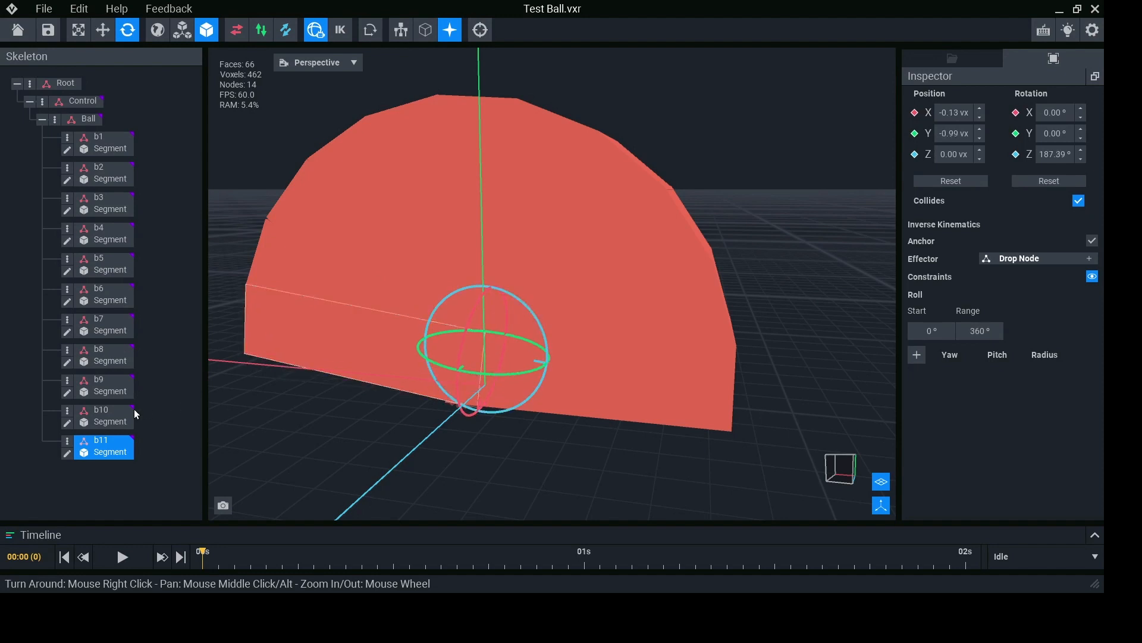
Step: Duplicate node b11 as b12 and rotate b12 around Z to about 170.3° so its outer corner meets b11's block
left_click(70, 444)
left_click(127, 510)
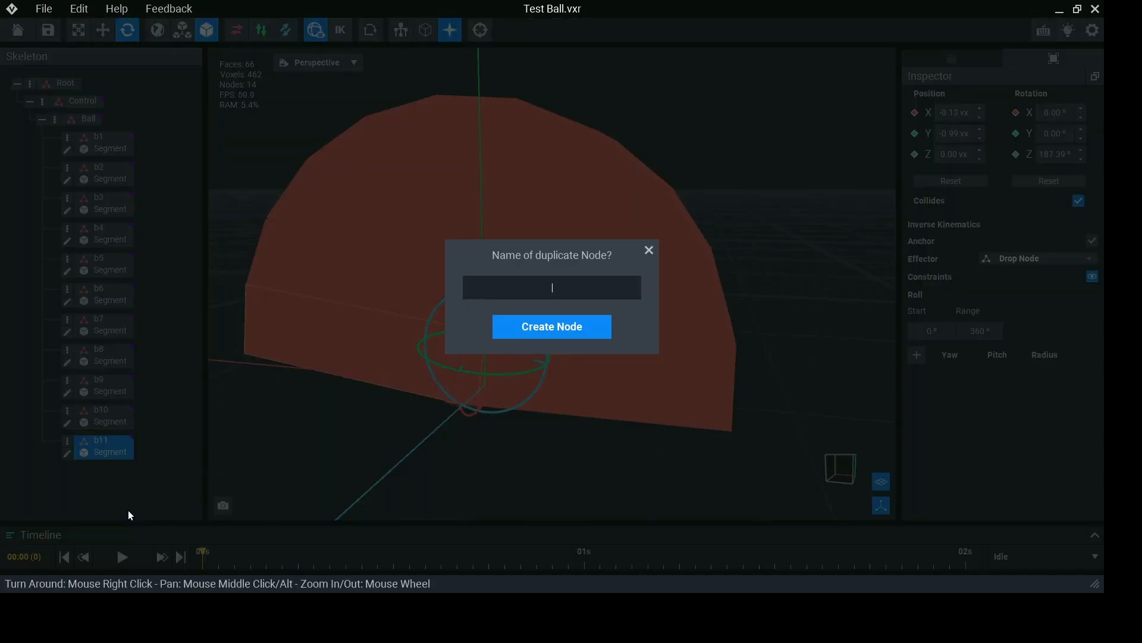
type("b12")
key("Return")
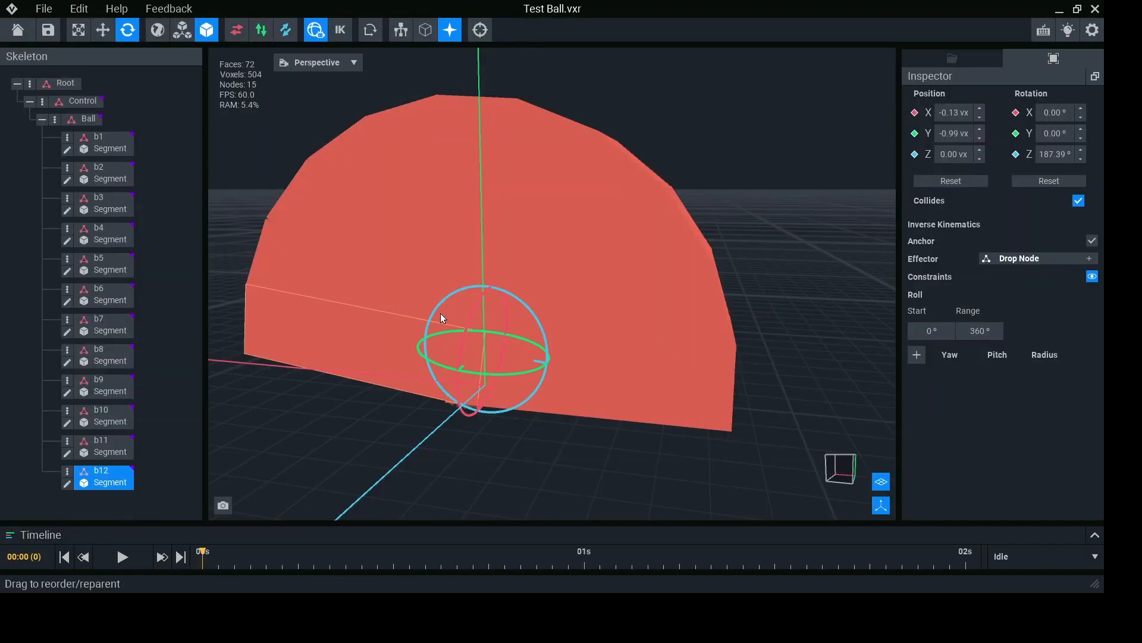
left_click_drag(441, 314, 432, 329)
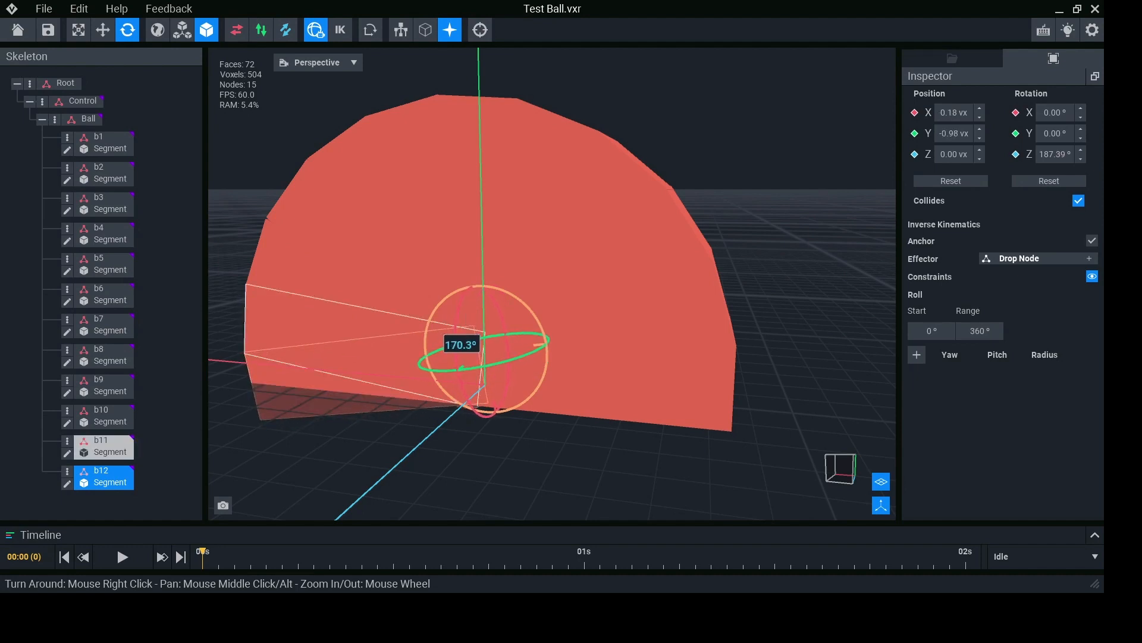
left_click_drag(432, 329, 432, 329)
Step: Collapse the Ball node's children and duplicate the whole Ball node as ball2 under Control
right_click_drag(435, 331, 474, 326)
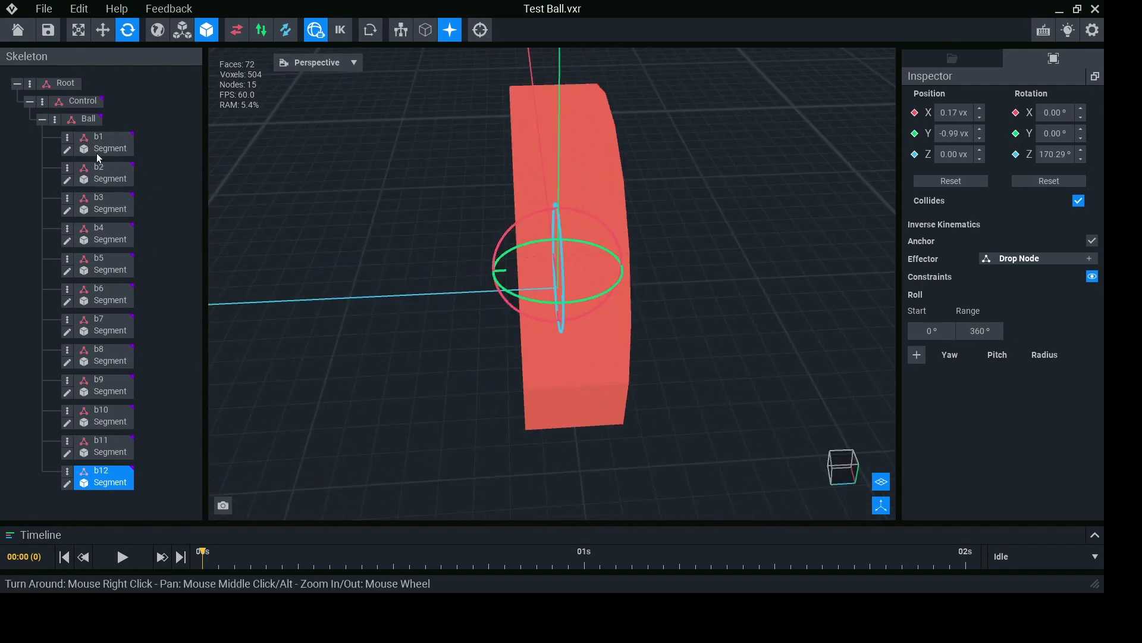
left_click(42, 119)
left_click(56, 120)
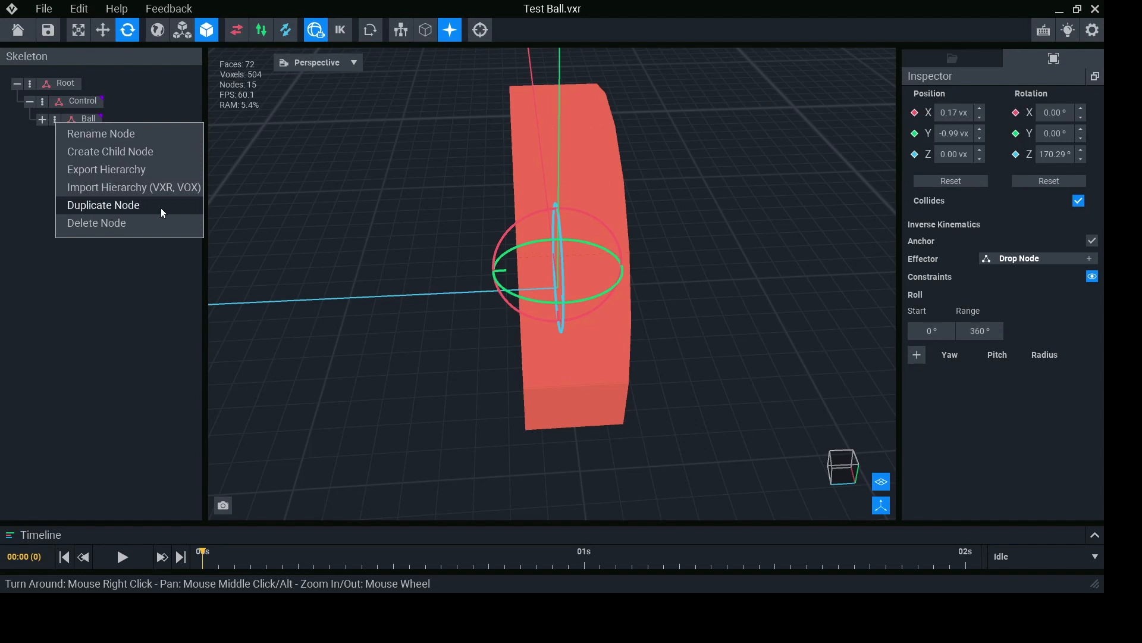
left_click(103, 205)
type("ball")
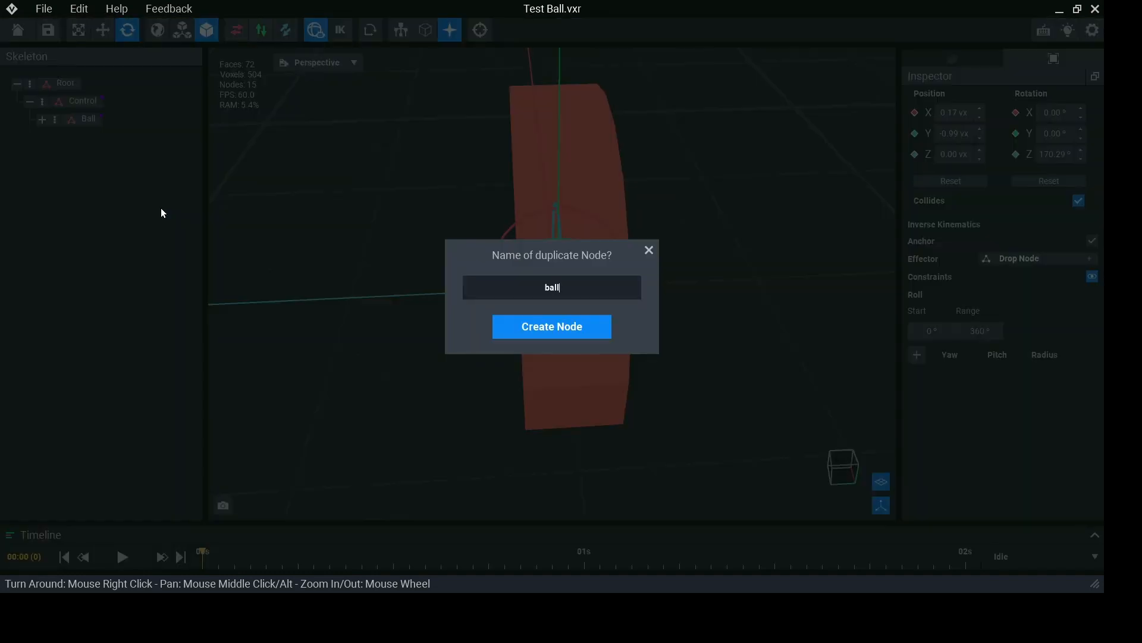
left_click(514, 320)
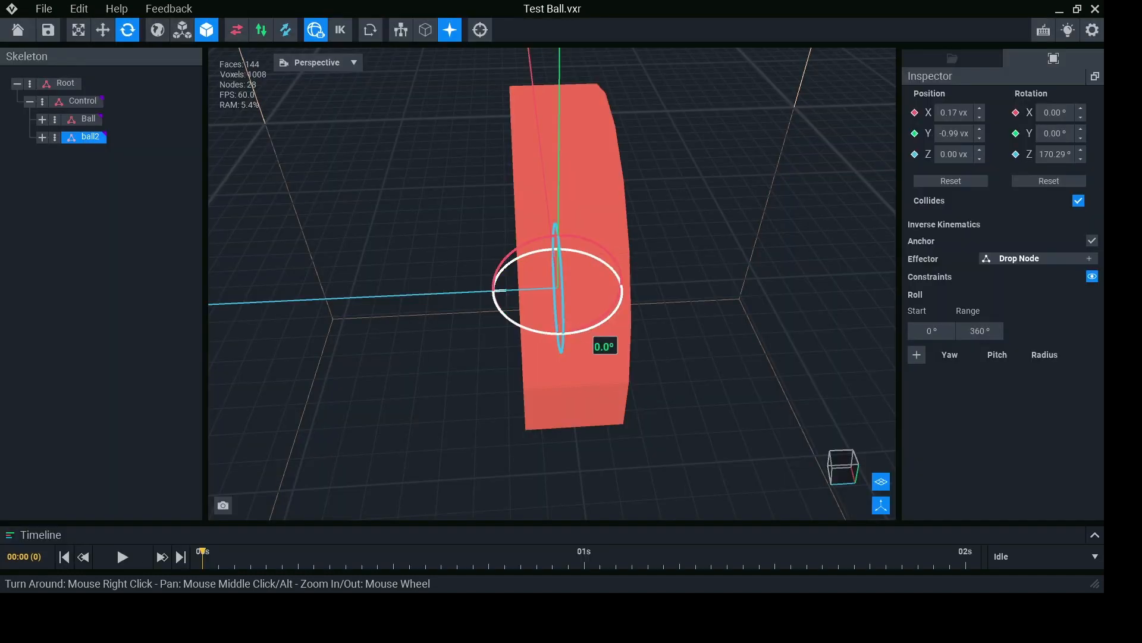
Step: Rotate ball2 around Y to about 333.7° so its outer edge meets the edge of the original Ball slice
right_click_drag(581, 331, 580, 331)
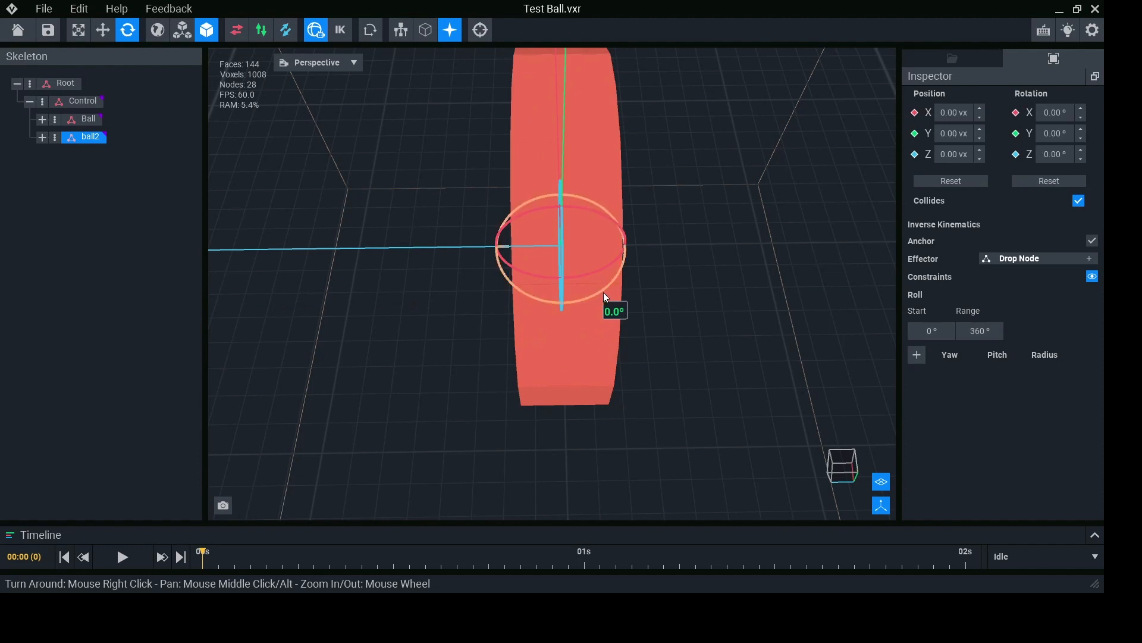
left_click(619, 288)
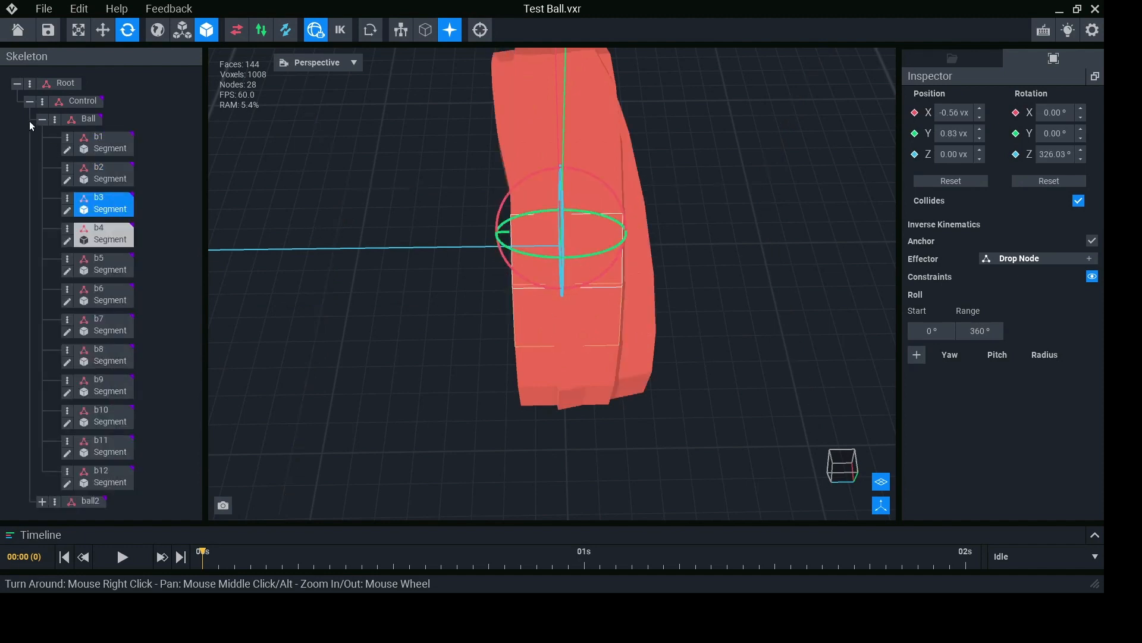
left_click(88, 118)
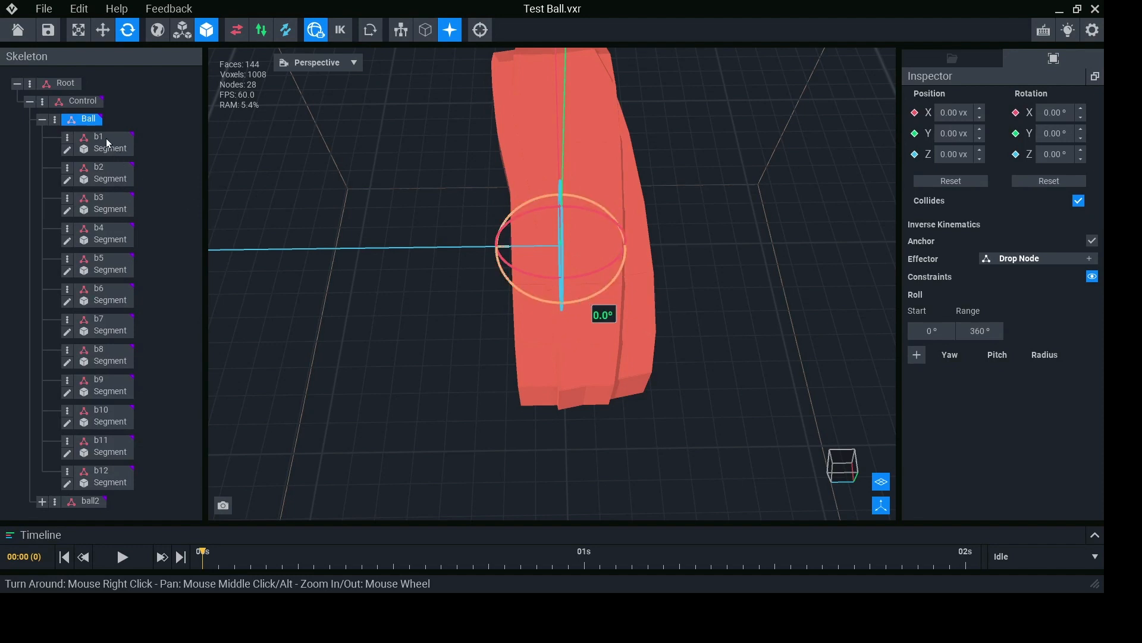
key("ctrl+z")
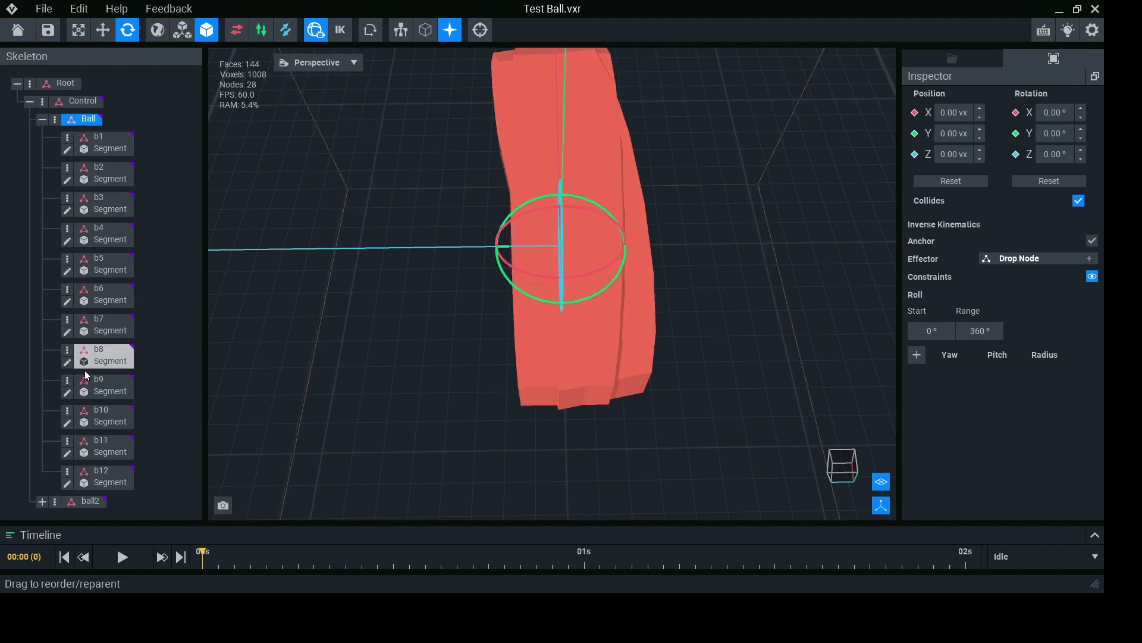
left_click(92, 498)
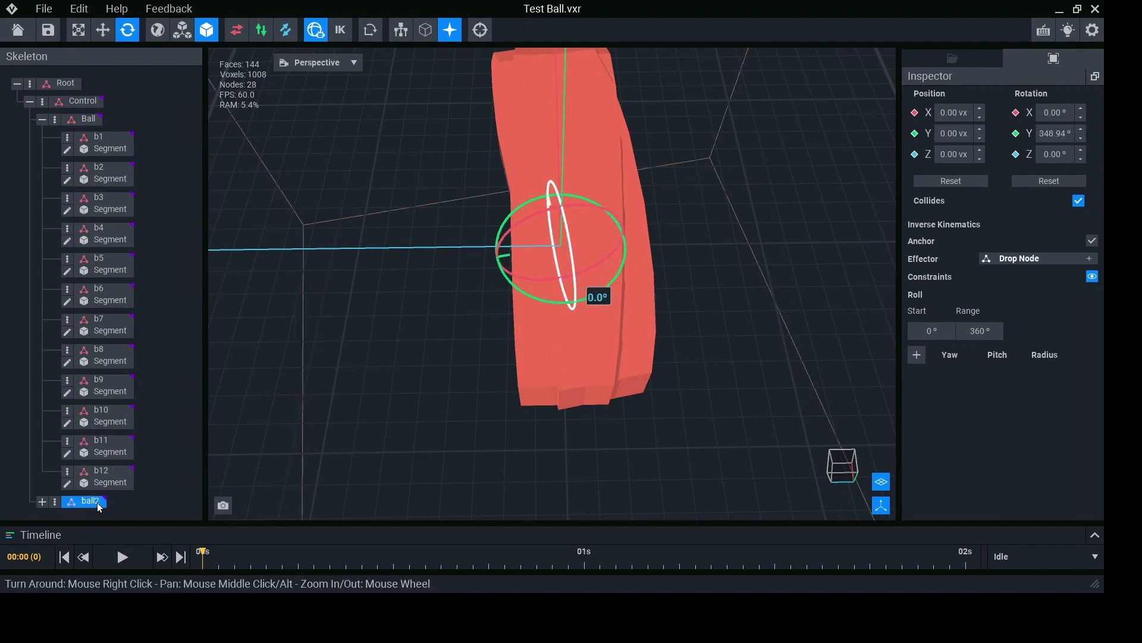
key("ctrl+z")
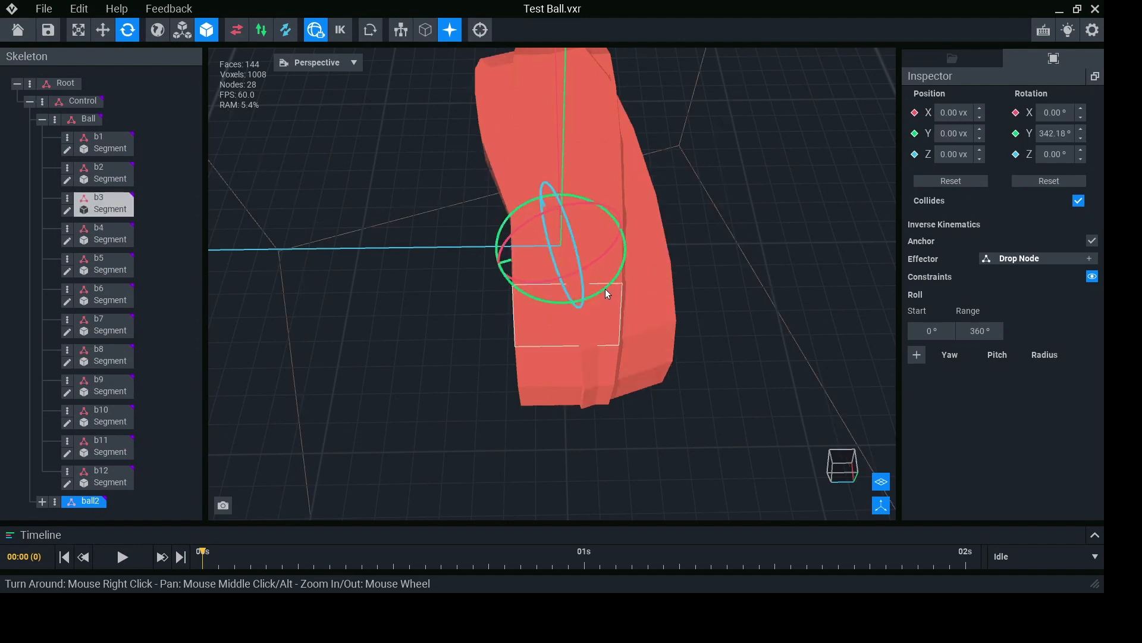
left_click_drag(605, 288, 613, 283)
right_click_drag(566, 230, 566, 230)
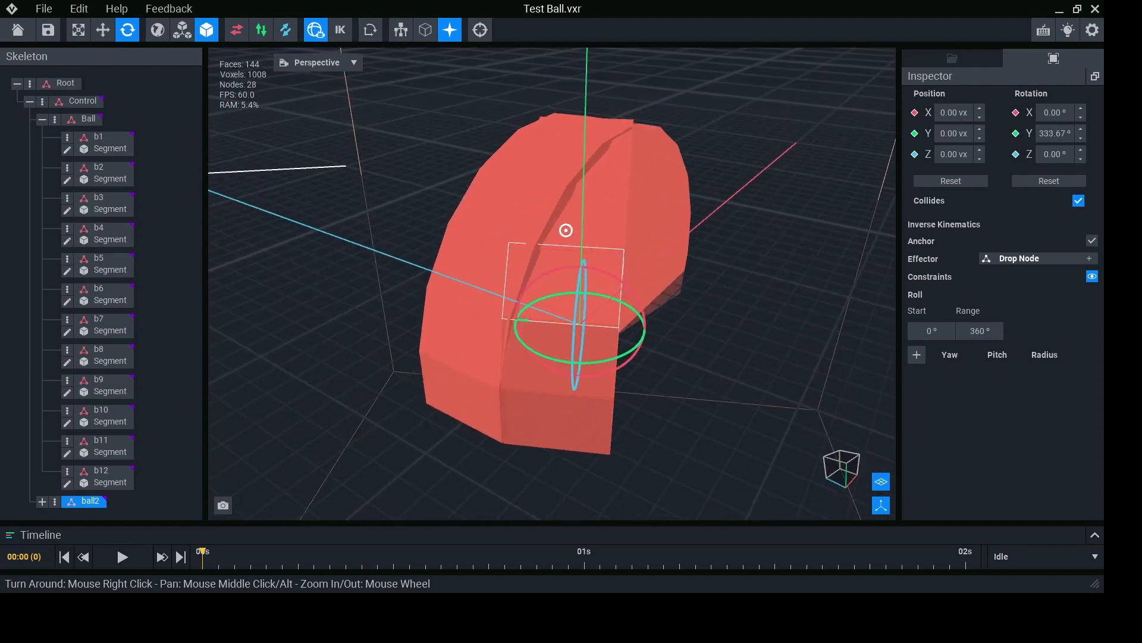
right_click_drag(565, 230, 565, 231)
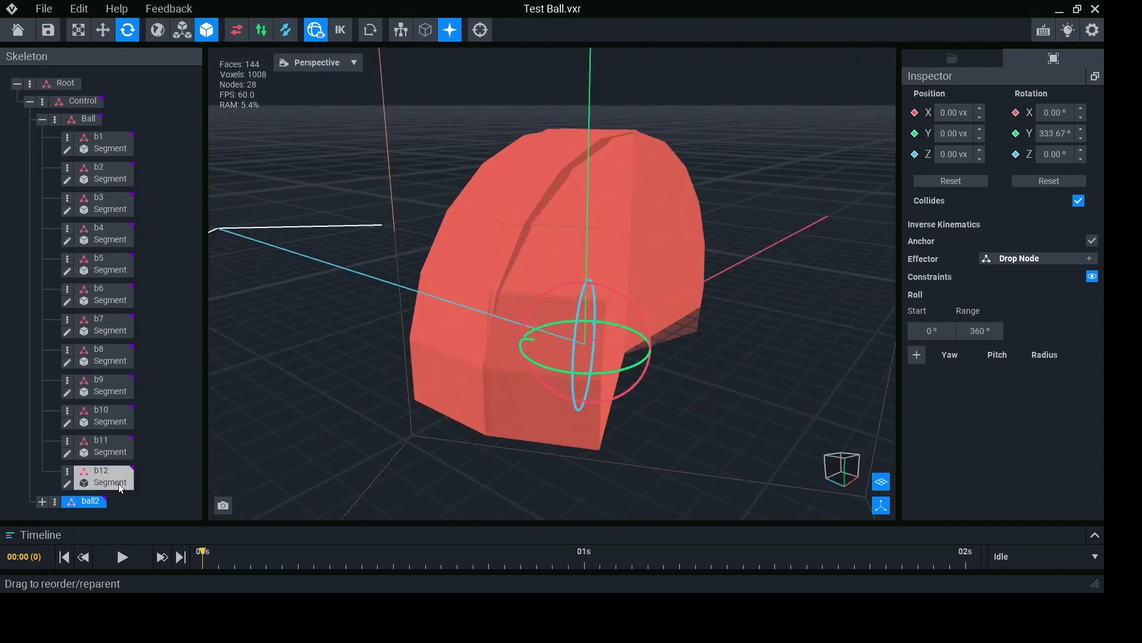
Step: Collapse the Ball node, duplicate ball2 as ball3 and rotate ball3 around Y to about 308.3°, edge to edge with ball2
left_click(44, 120)
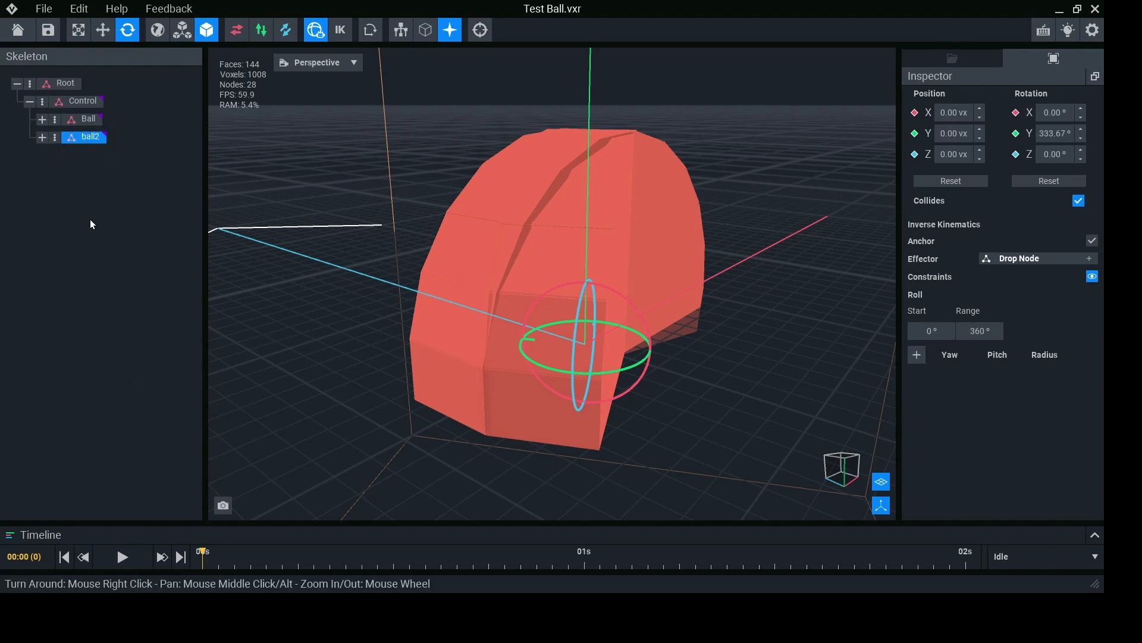
key("ctrl+d")
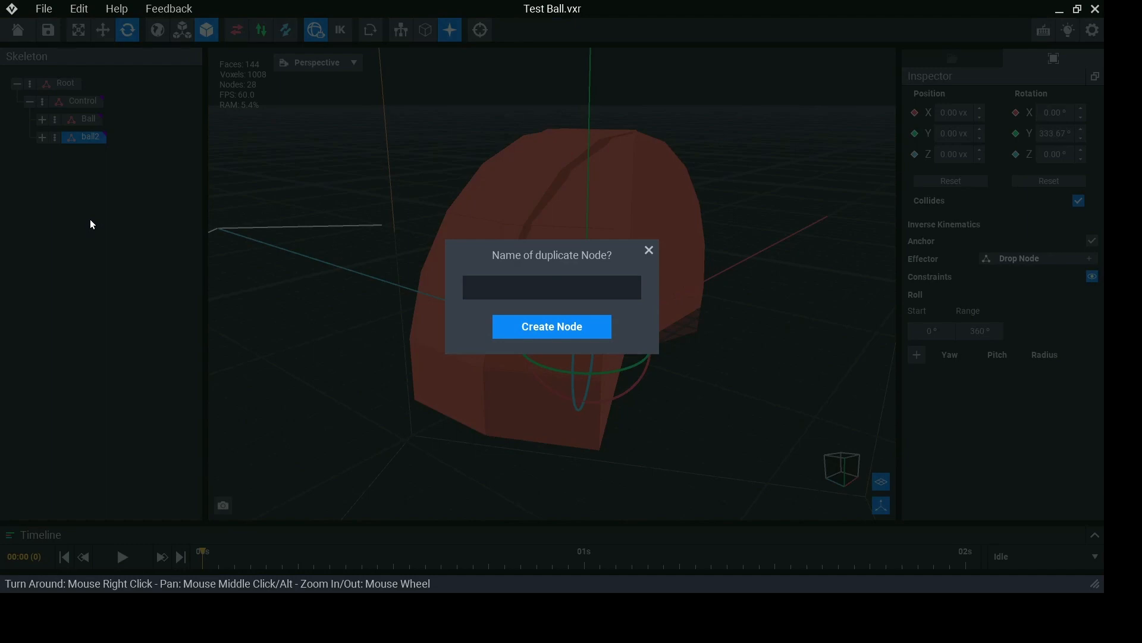
key("Return")
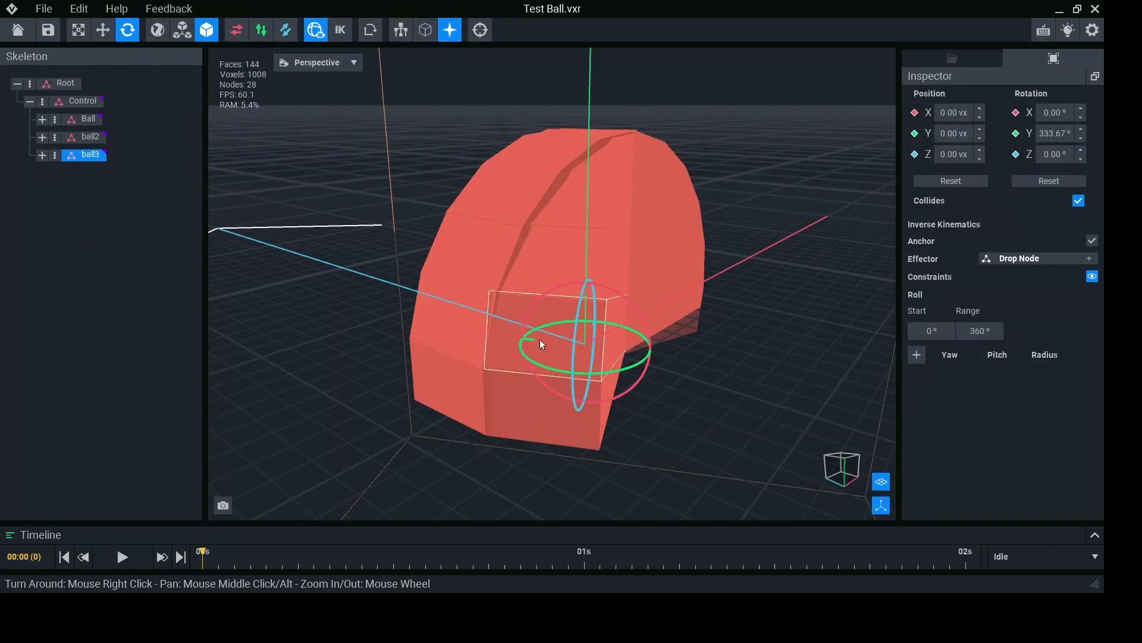
mouse_move(540, 339)
right_mouse_down()
mouse_move(565, 230)
mouse_move(558, 354)
right_mouse_up()
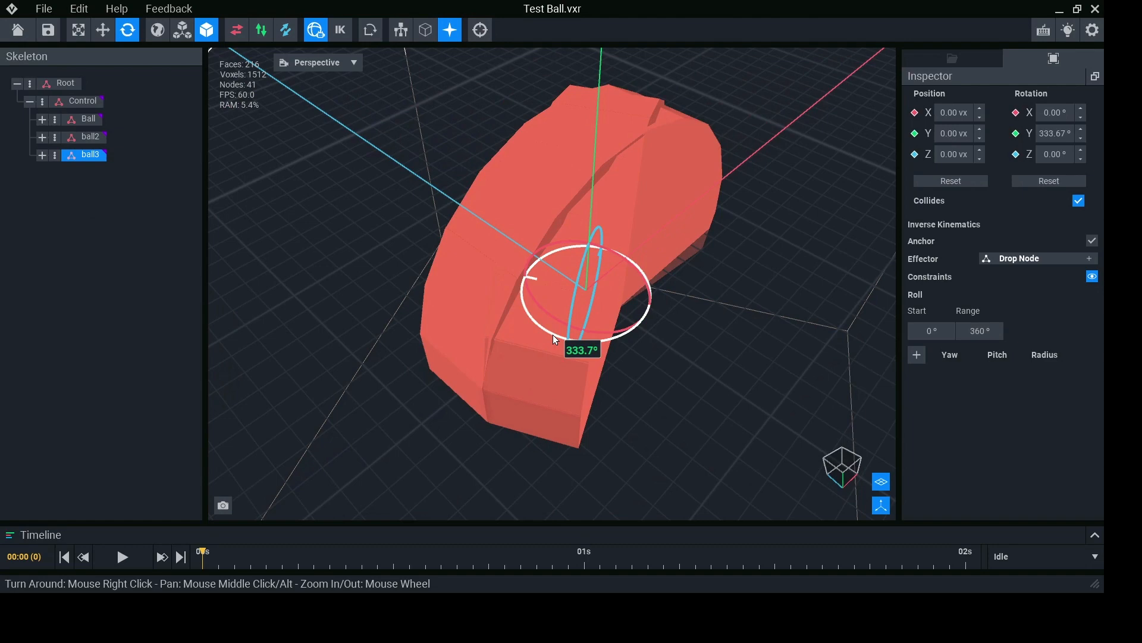
left_click_drag(552, 334, 584, 342)
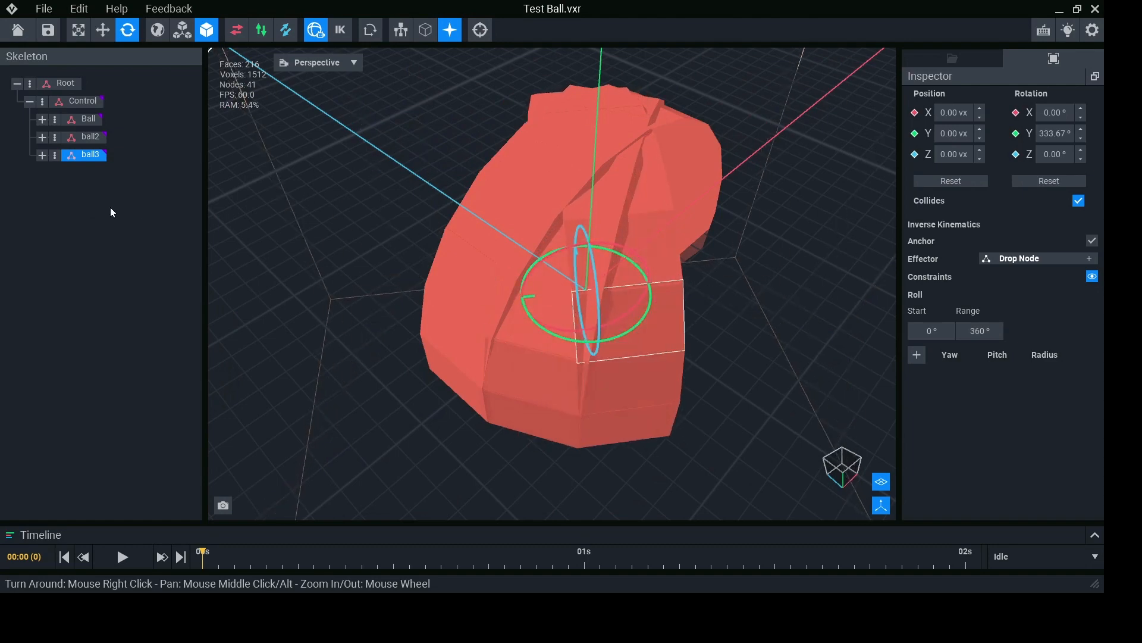
Step: Duplicate node ball3 as ball4 and rotate ball4 around Y to about 283° so its outer edge meets ball3's slice
left_click(57, 155)
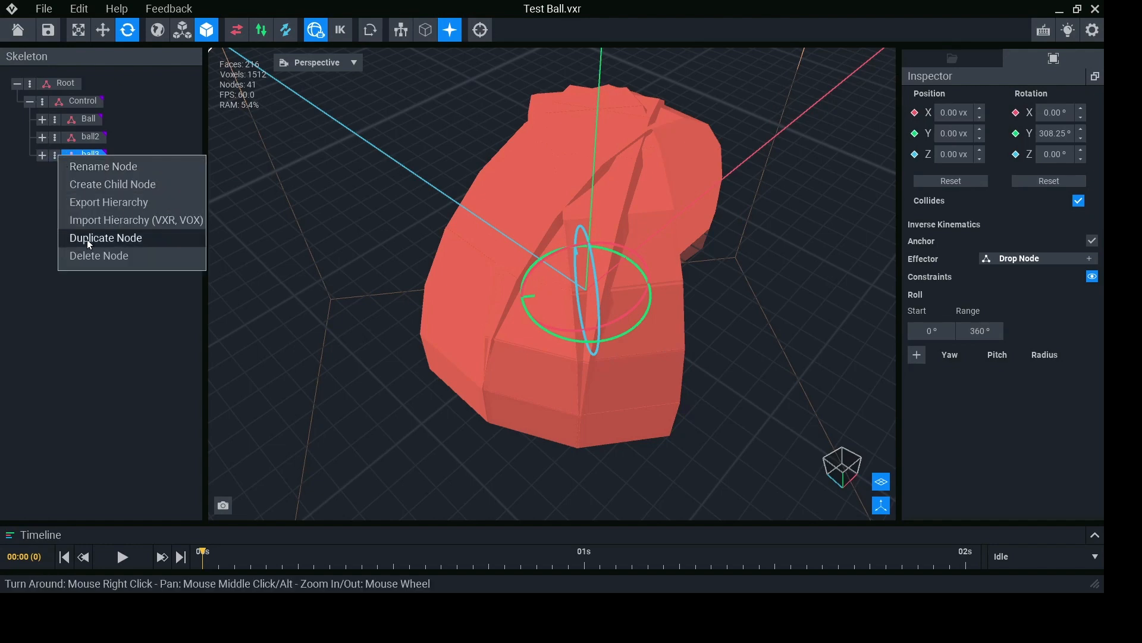
left_click(89, 238)
type("ba")
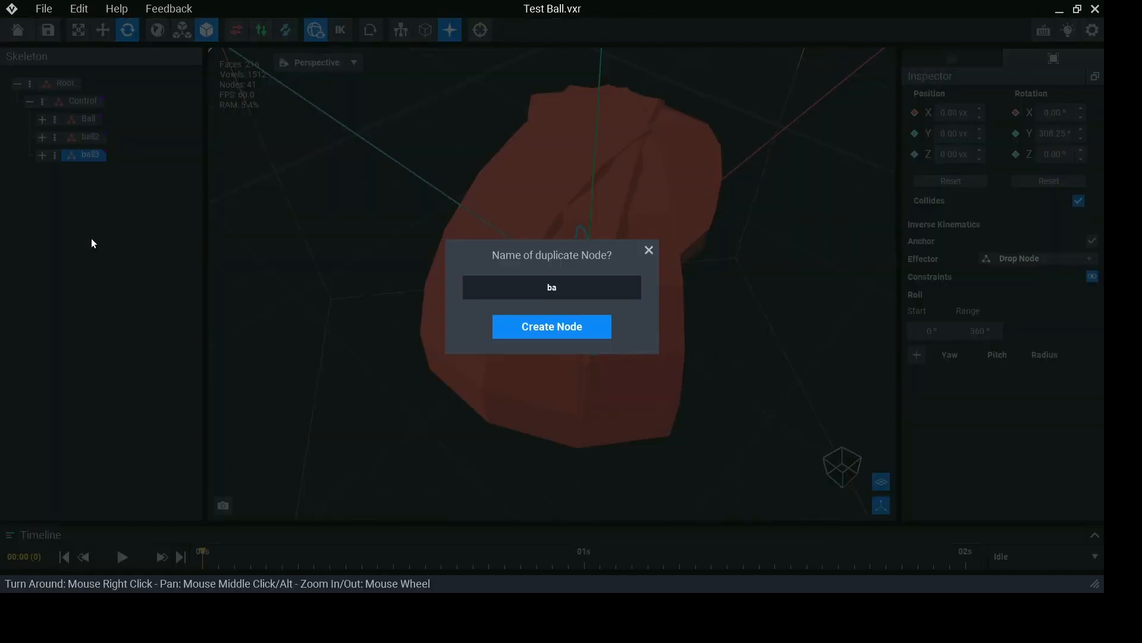
type("ll4")
key("Return")
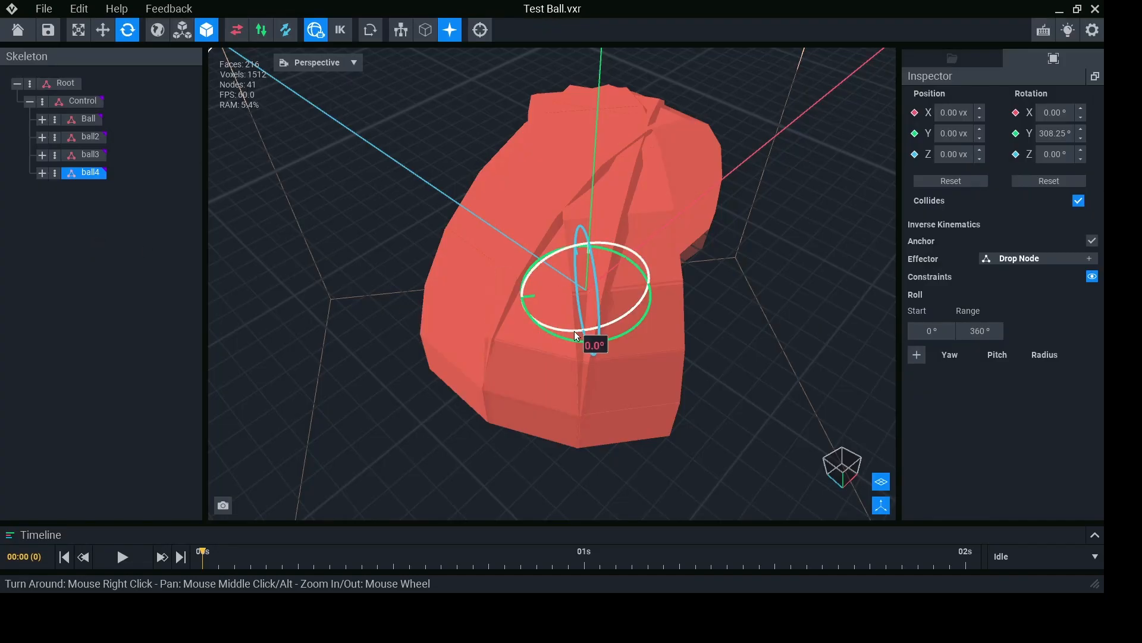
left_click_drag(608, 338, 639, 334)
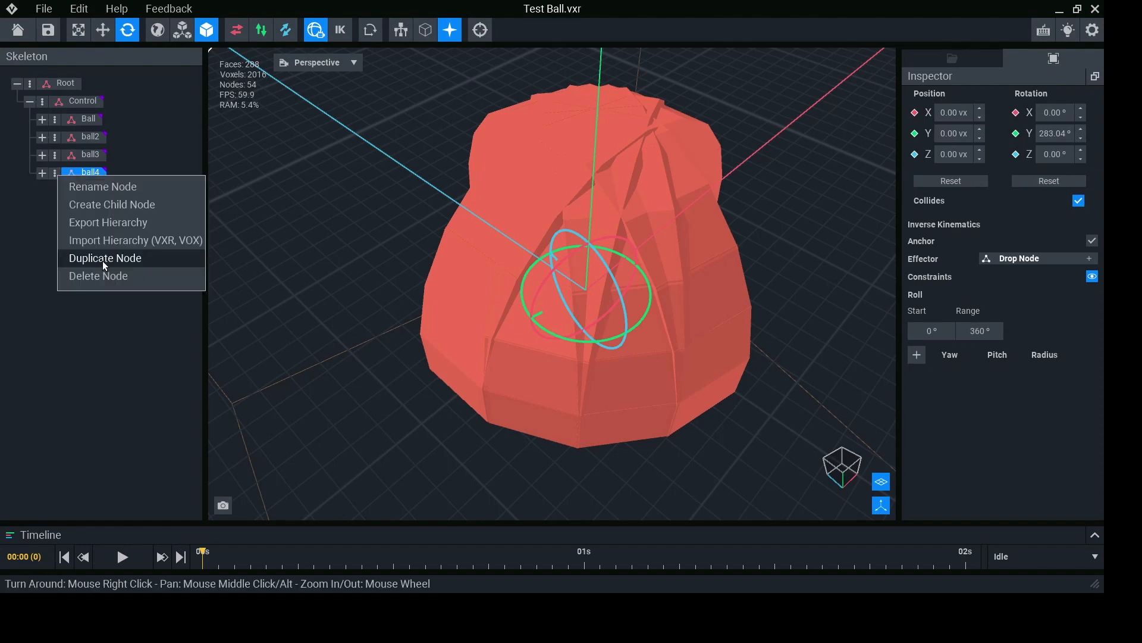
Step: Duplicate node ball4 as ball5 and rotate ball5 around Y to about 257.6° so its outer edge meets ball4's slice
left_click(102, 260)
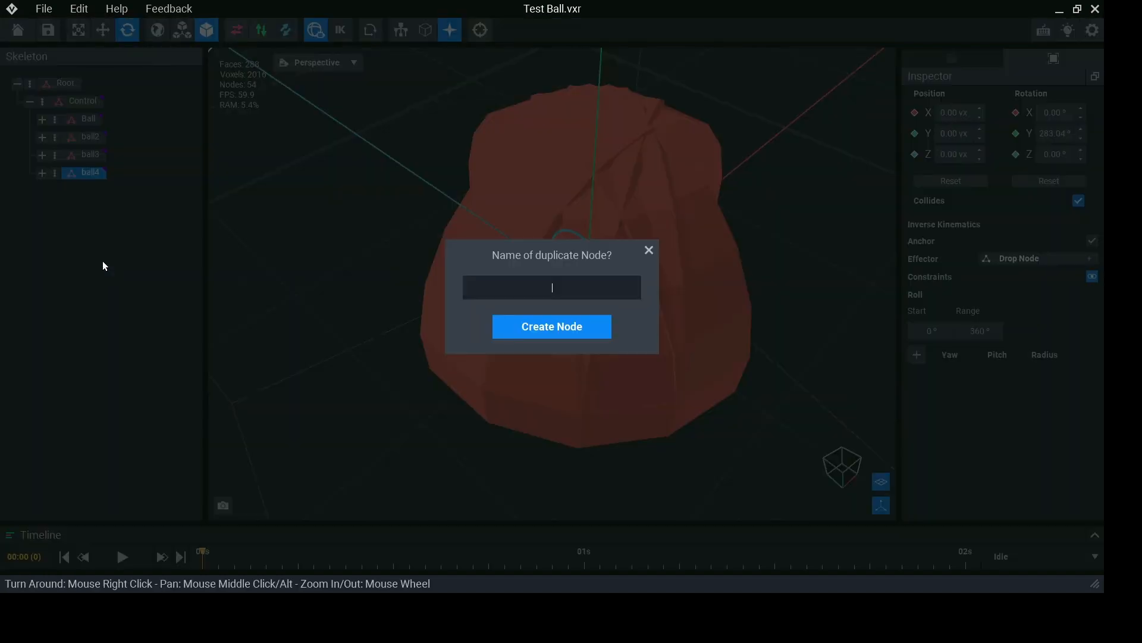
type("ball5")
key("Return")
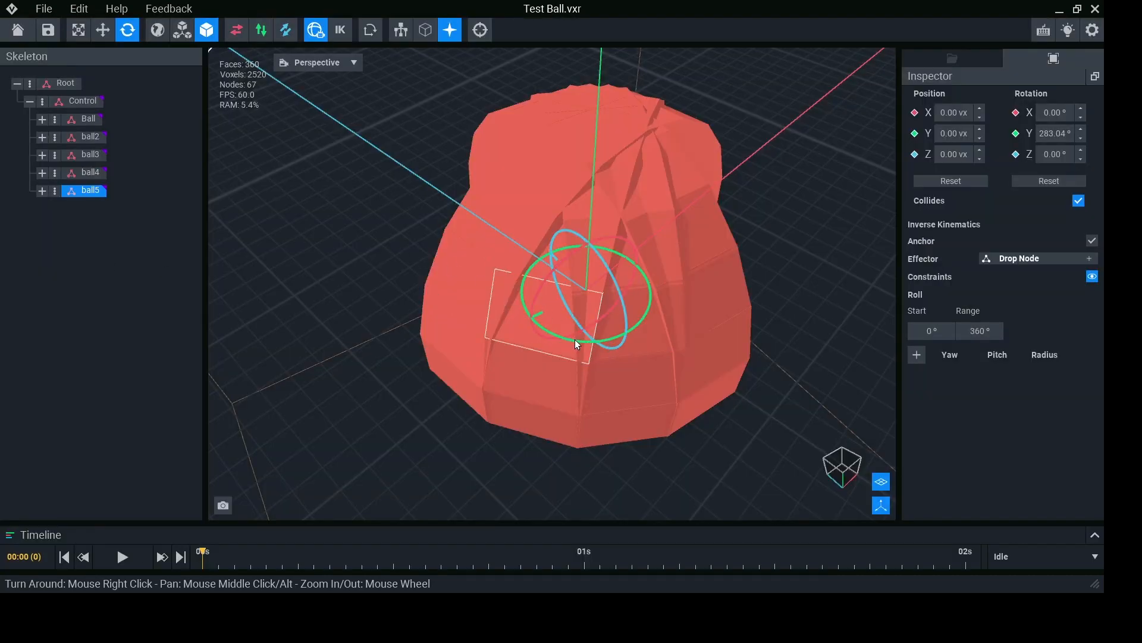
left_click_drag(574, 339, 608, 338)
right_click_drag(566, 231, 566, 231)
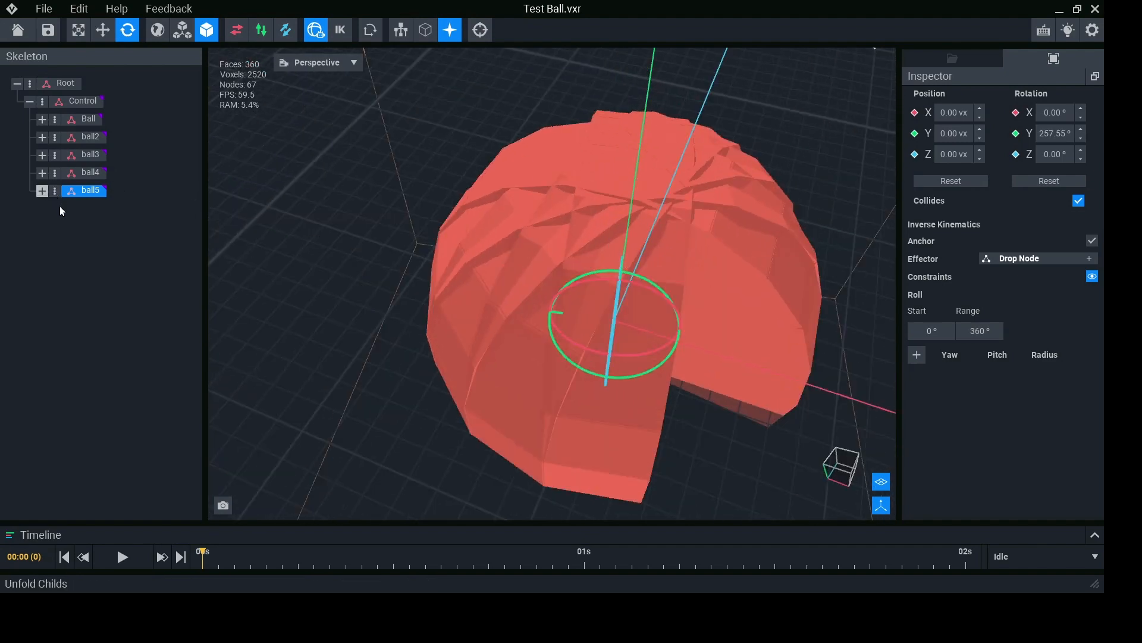
Step: Duplicate node ball5 as ball6 and rotate ball6 around Y to about 231.8° so its outer edge meets ball5's slice
key("ctrl+d")
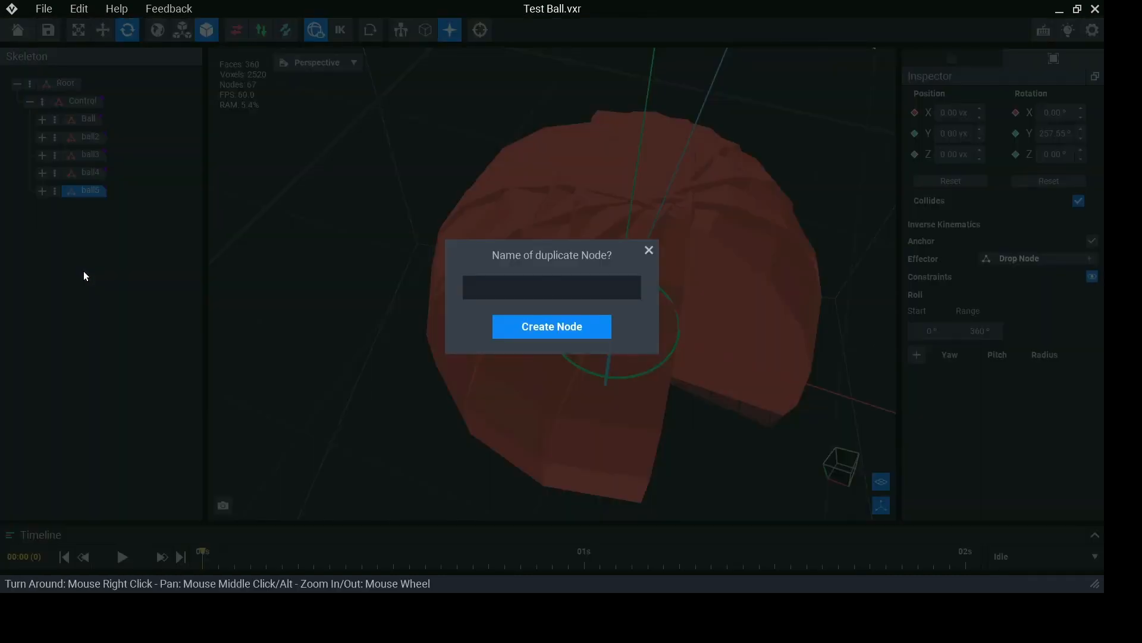
type("ball6")
key("Return")
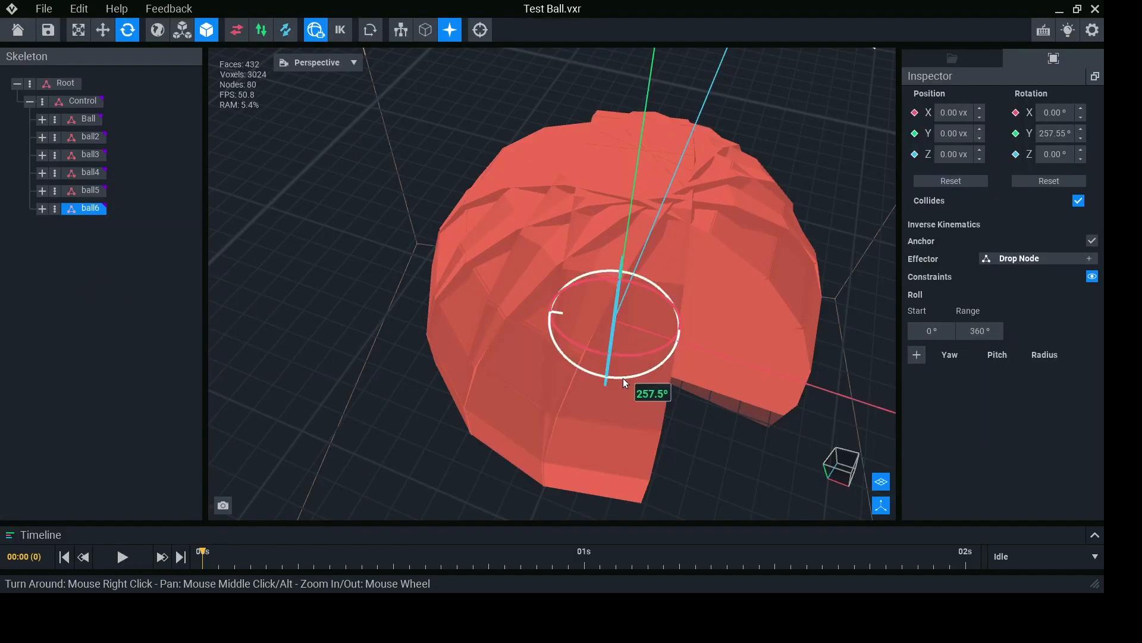
left_click_drag(631, 378, 655, 374)
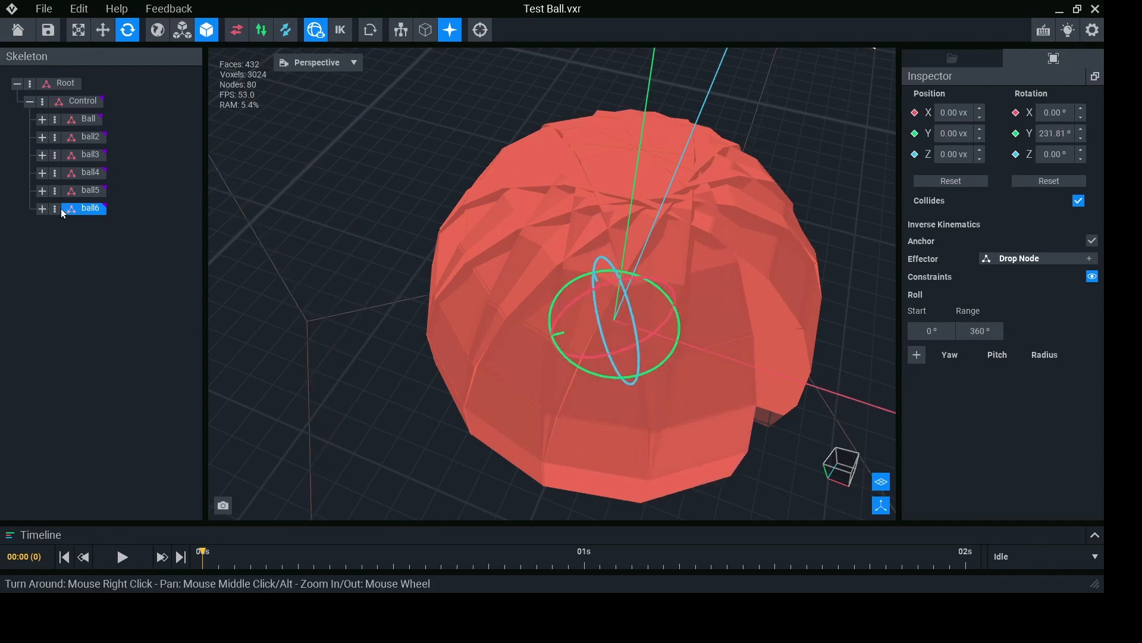
Step: Duplicate node ball6 as ball7 and rotate ball7 around Y to about 206.1° to fill the remaining gap in the dome
left_click(90, 293)
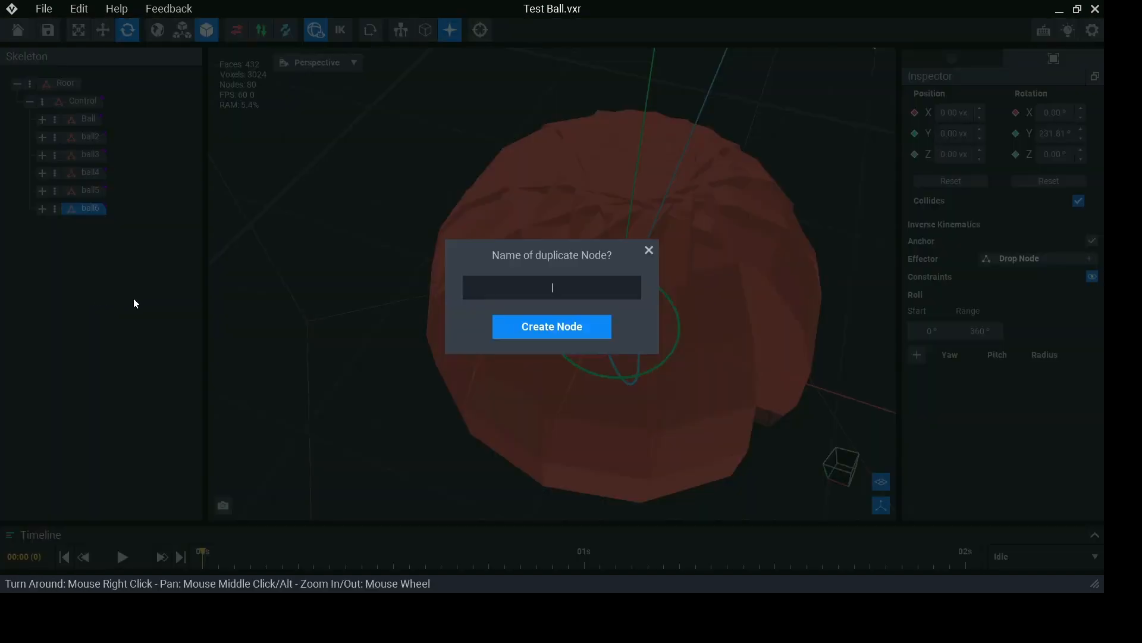
type("ba")
type("ll7")
key("Return")
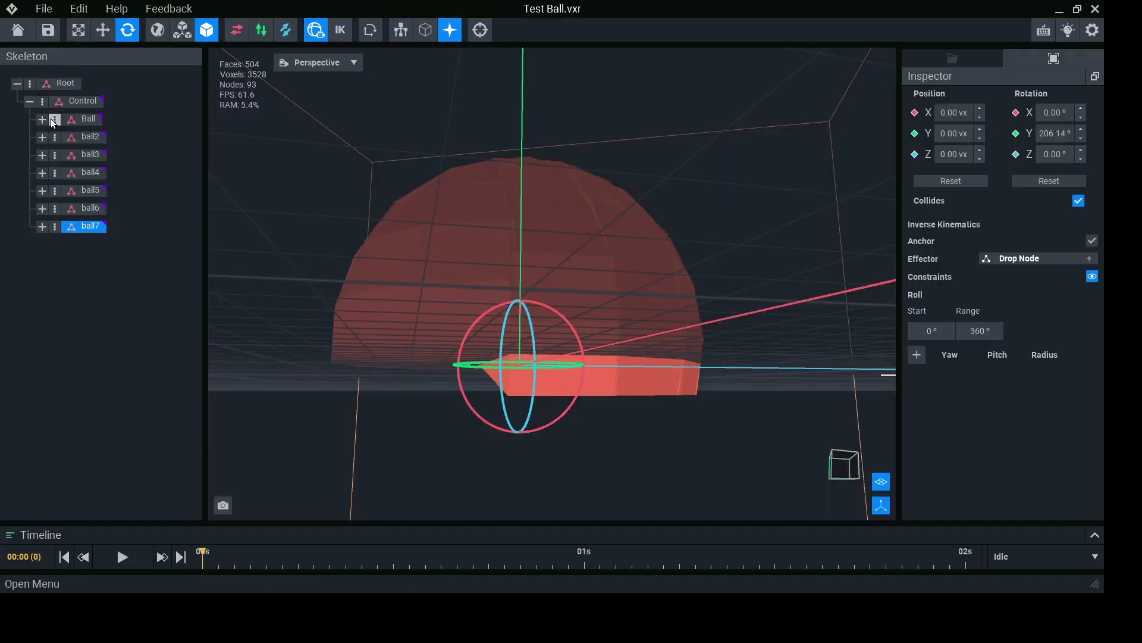
Step: Open the Segment model for voxel editing and examine its shape within the ball
left_click(83, 118)
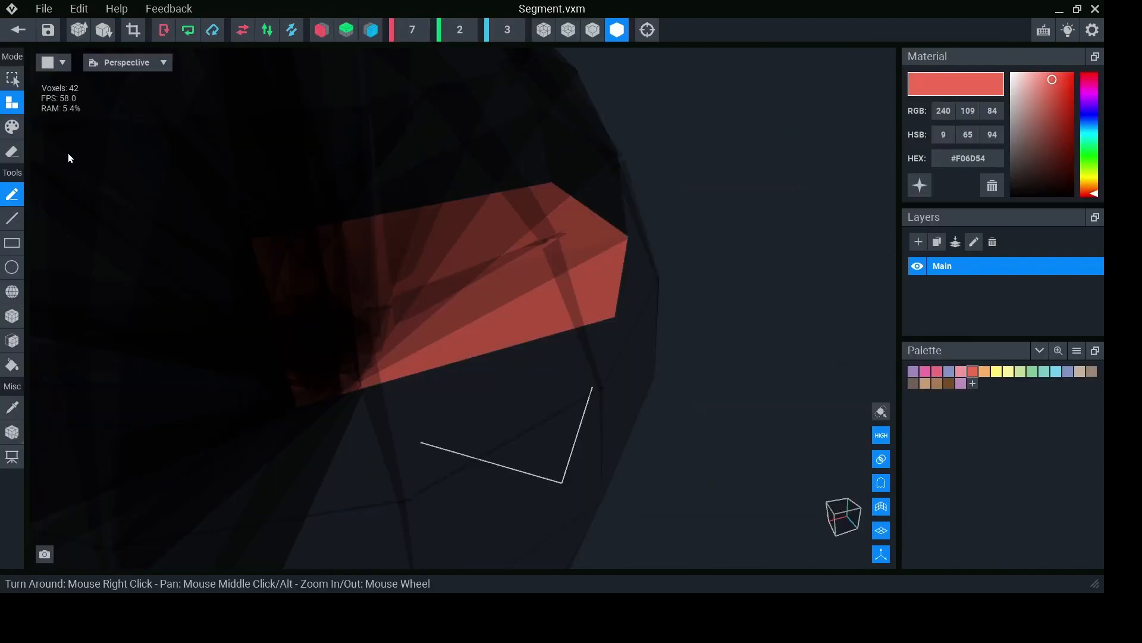
right_click_drag(407, 264, 483, 307)
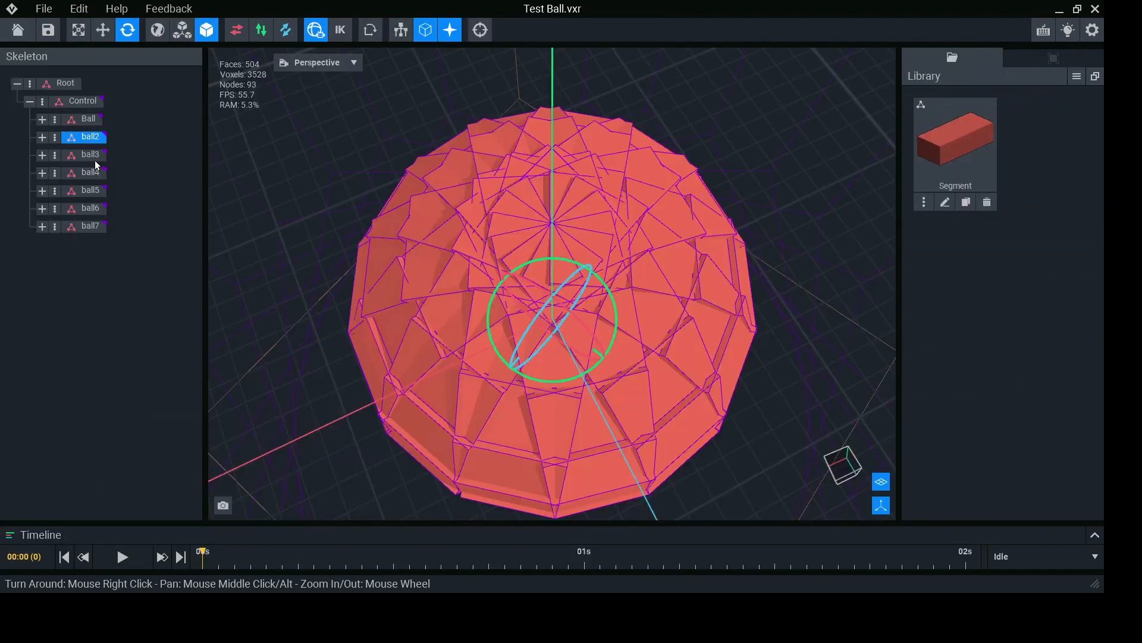
Step: Fine-tune the Y rotations of ball3 to ball7 in sequence so the slices meet evenly around the dome
left_click(92, 156)
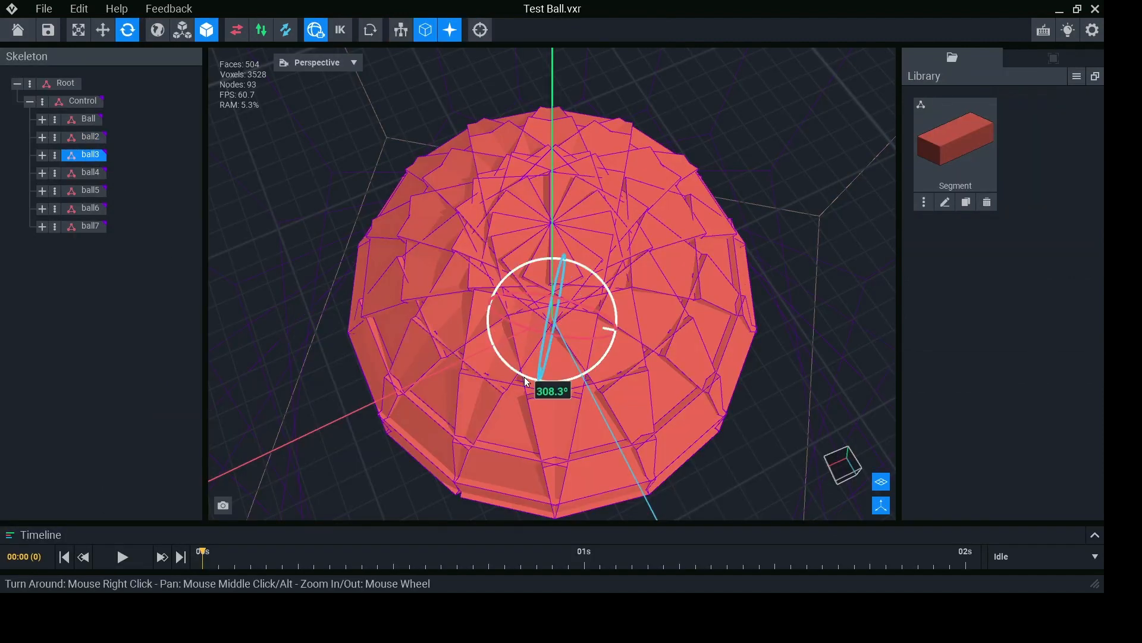
left_click_drag(527, 377, 527, 377)
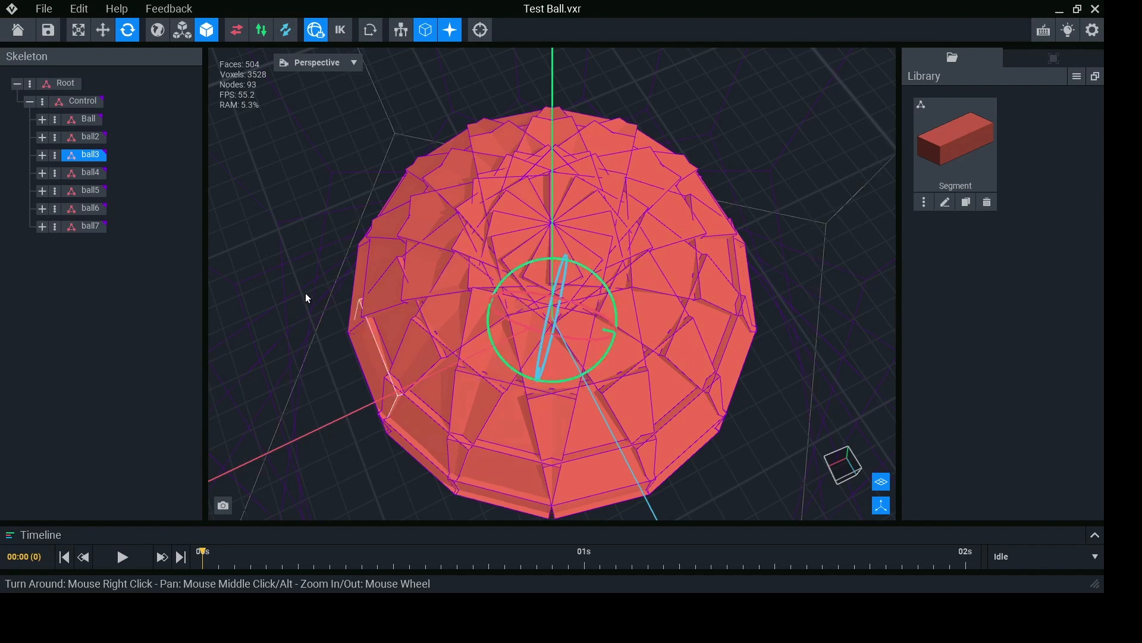
left_click(84, 172)
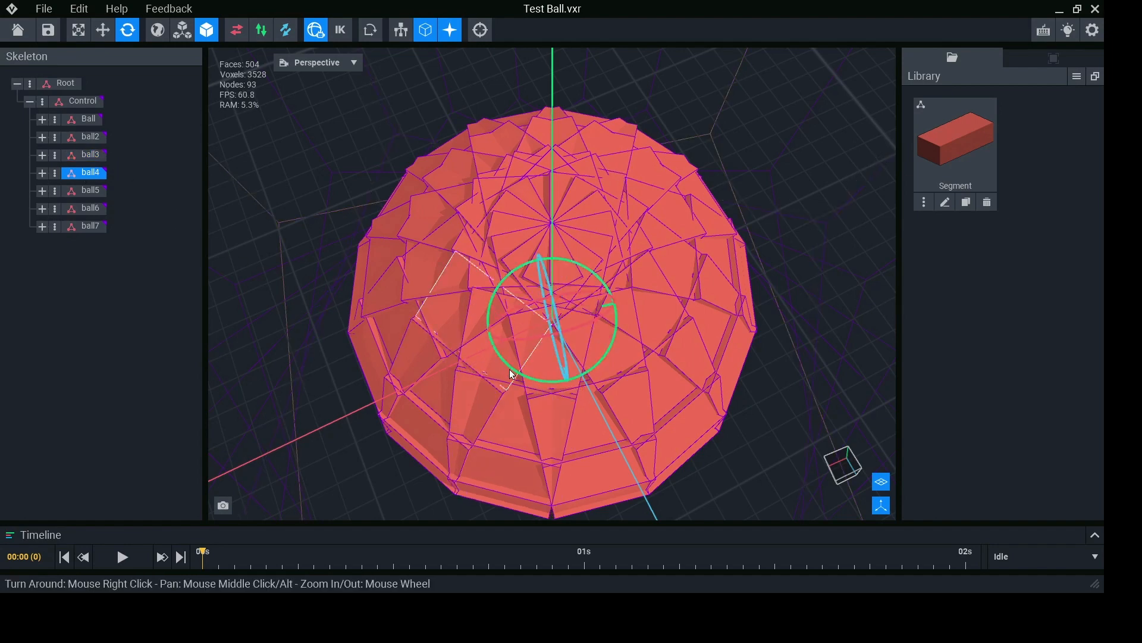
left_click_drag(515, 370, 551, 380)
left_click(104, 190)
left_click(103, 208)
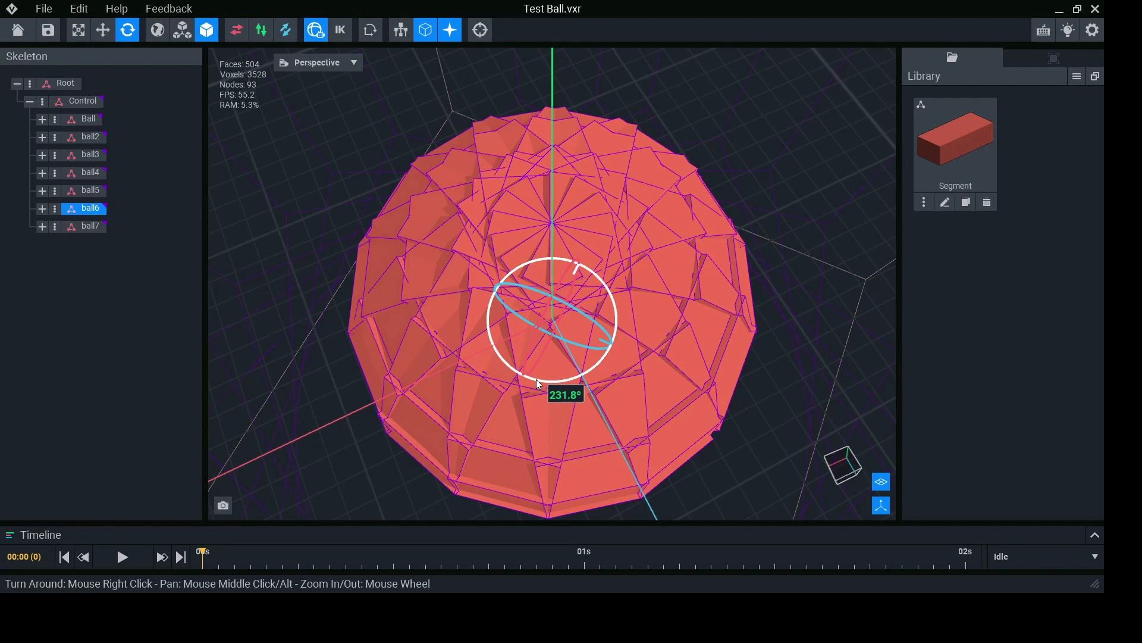
left_click(100, 227)
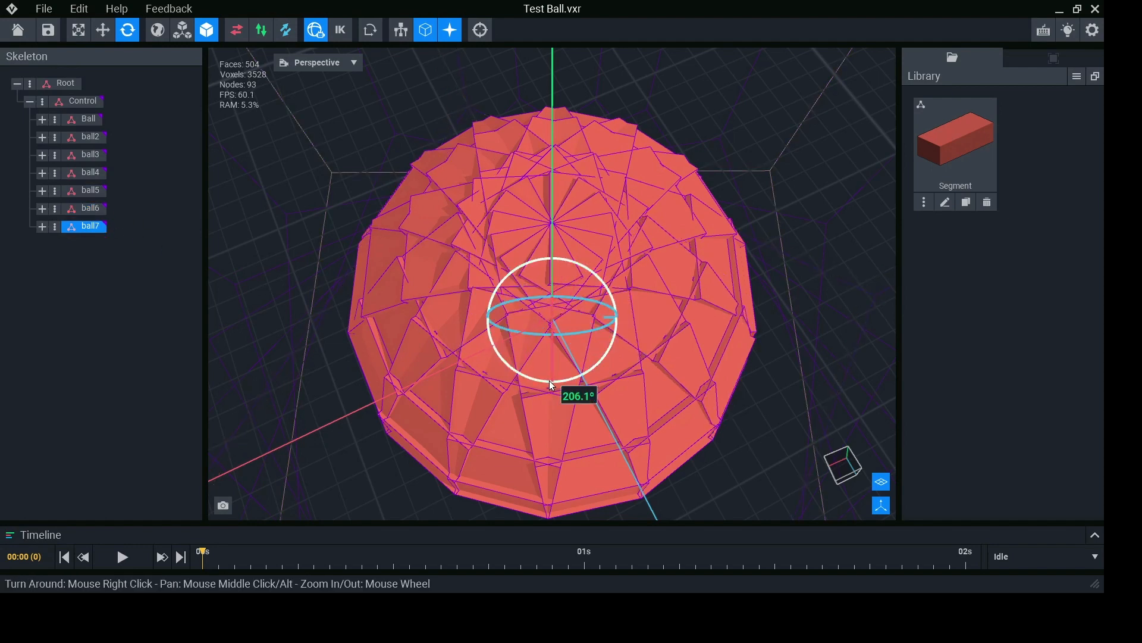
left_click_drag(548, 380, 548, 380)
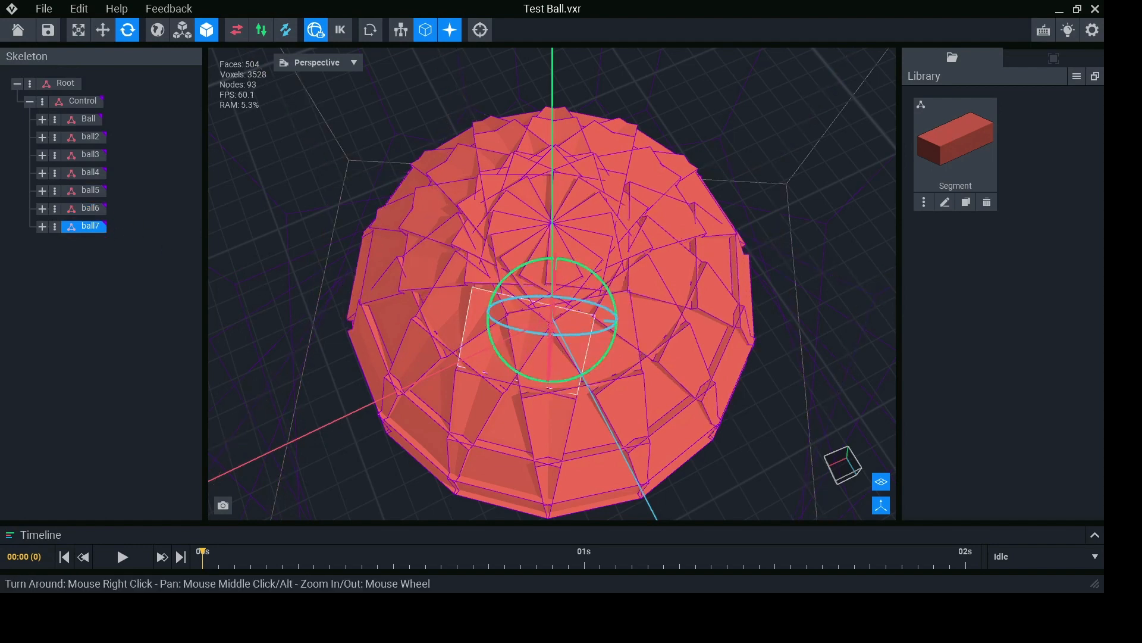
right_click_drag(561, 351, 399, 331)
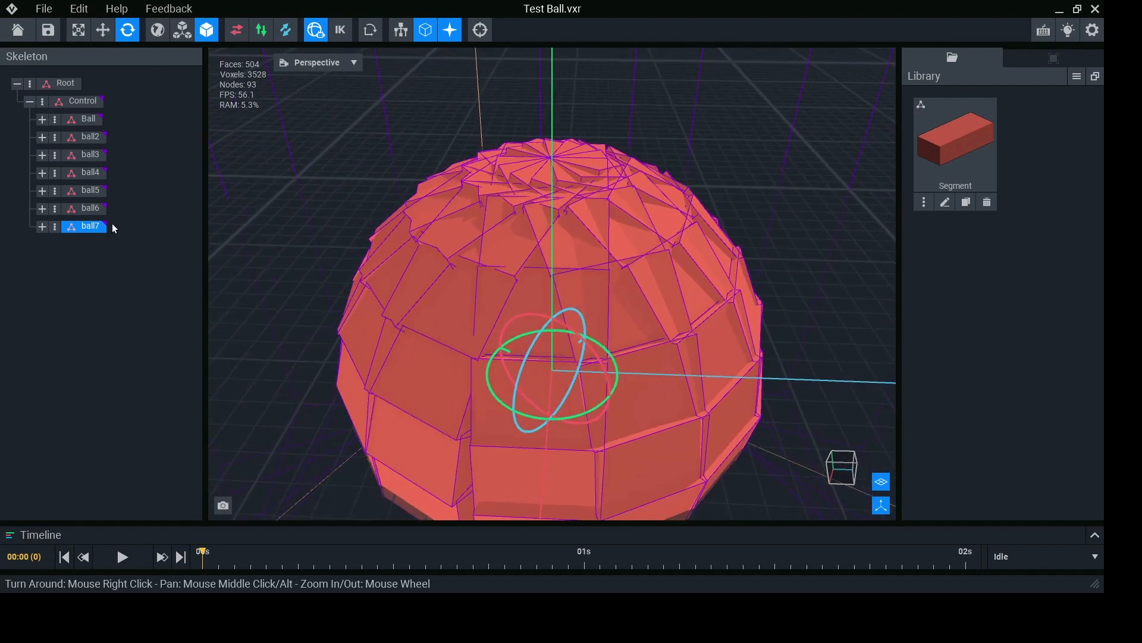
Step: Check node Ball's Y rotation, view the dome from below, and open the Segment model of its child b1 for editing
left_click(95, 122)
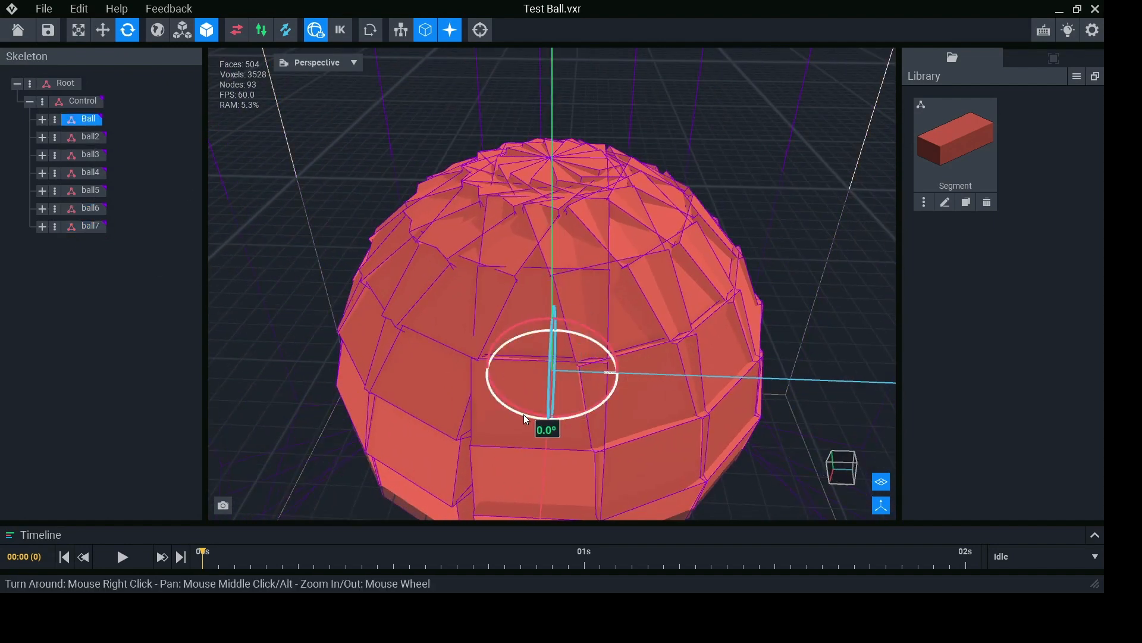
scroll(523, 414, "down", 3)
mouse_move(524, 414)
right_mouse_down()
mouse_move(481, 448)
mouse_move(531, 427)
mouse_move(437, 365)
right_mouse_up()
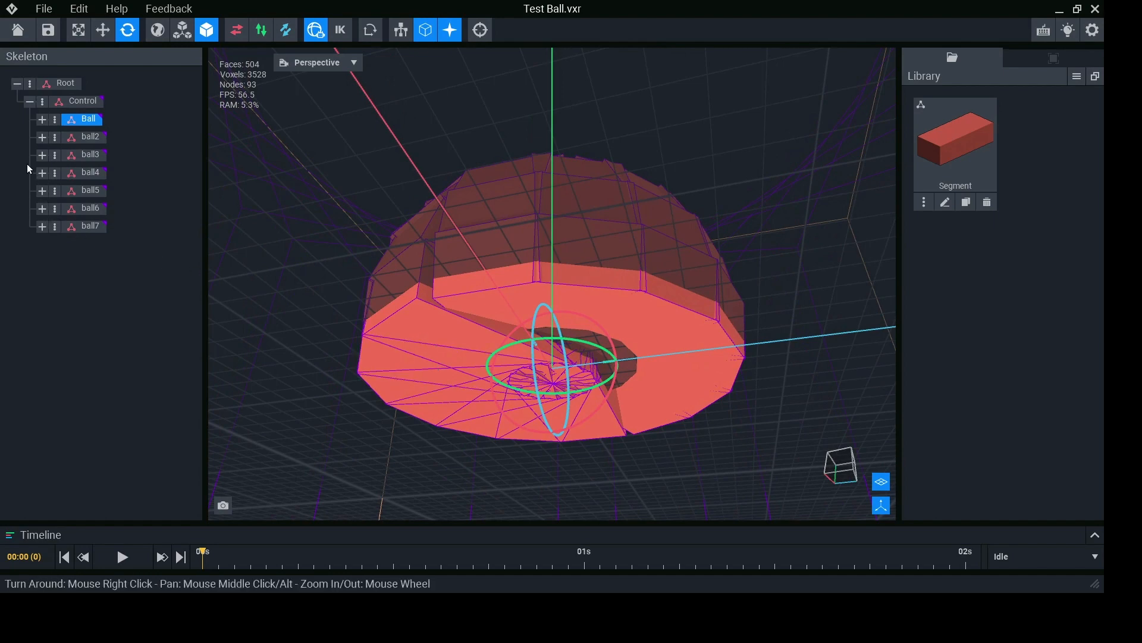
left_click(54, 119)
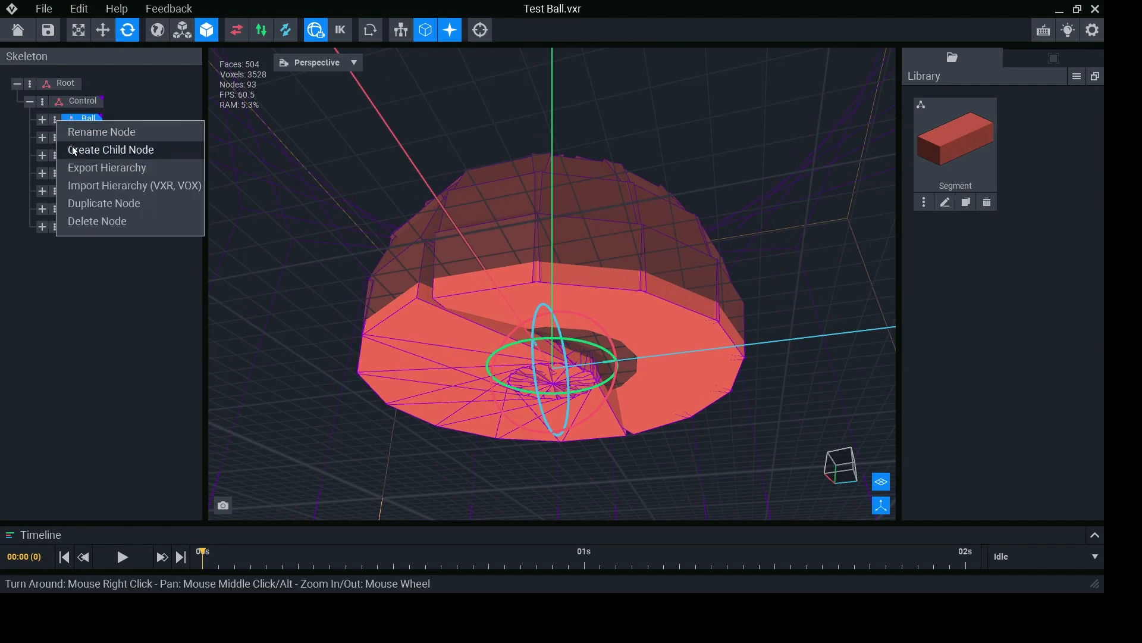
left_click(42, 119)
left_click(42, 120)
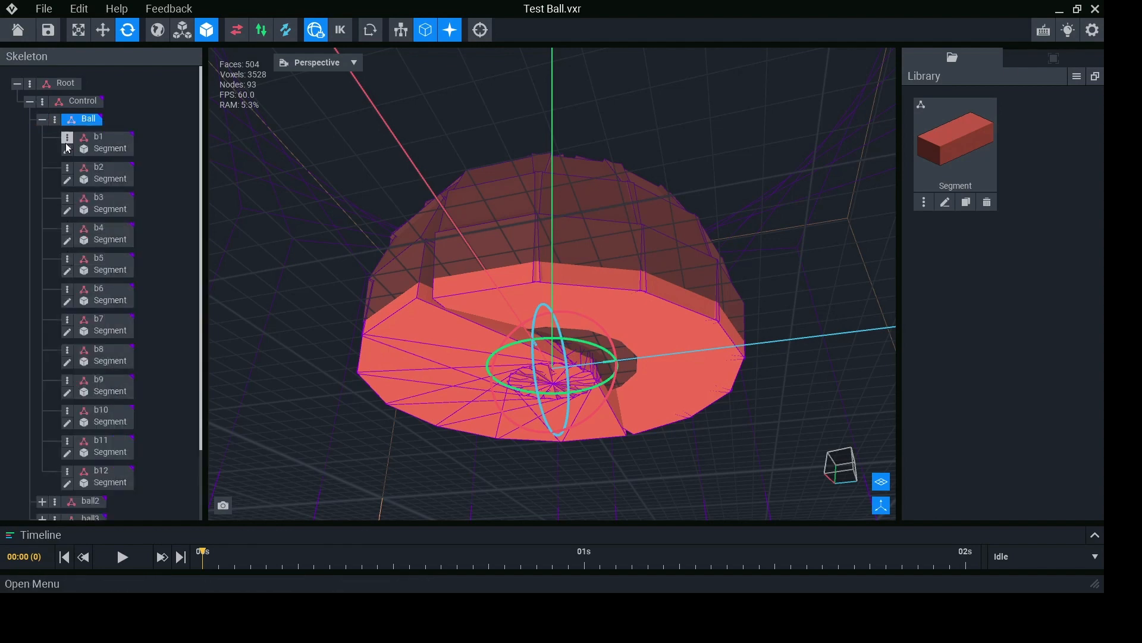
left_click(67, 150)
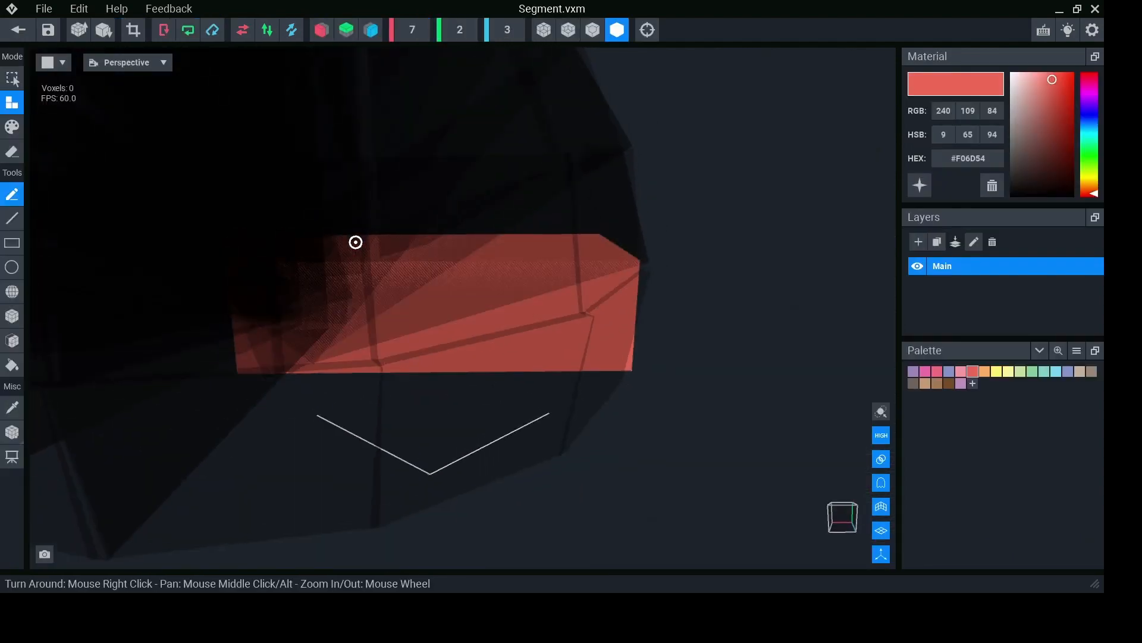
Step: Move the Segment model's pivot vertically to a height of about 1.47
right_click_drag(368, 268, 356, 293)
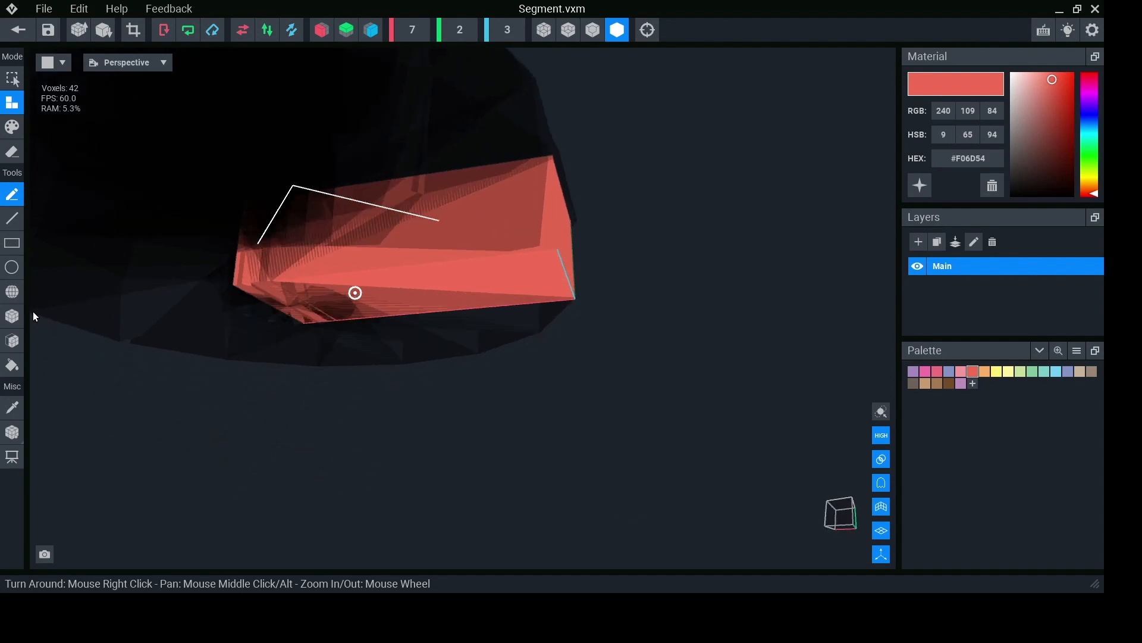
left_click(12, 432)
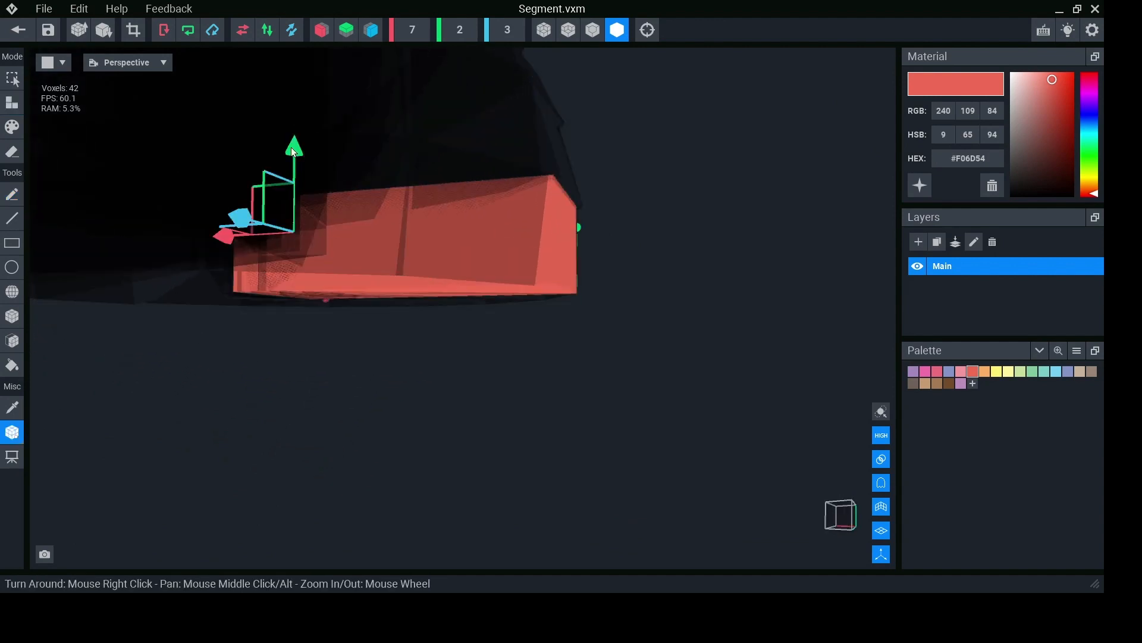
left_click_drag(293, 153, 293, 155)
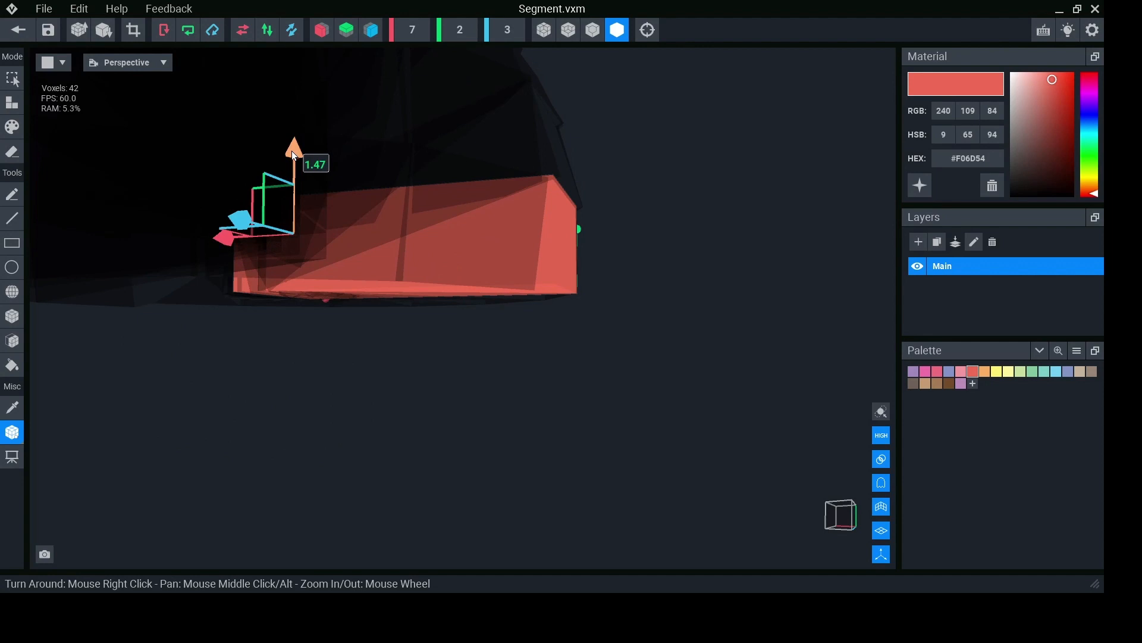
right_click_drag(341, 197, 341, 197)
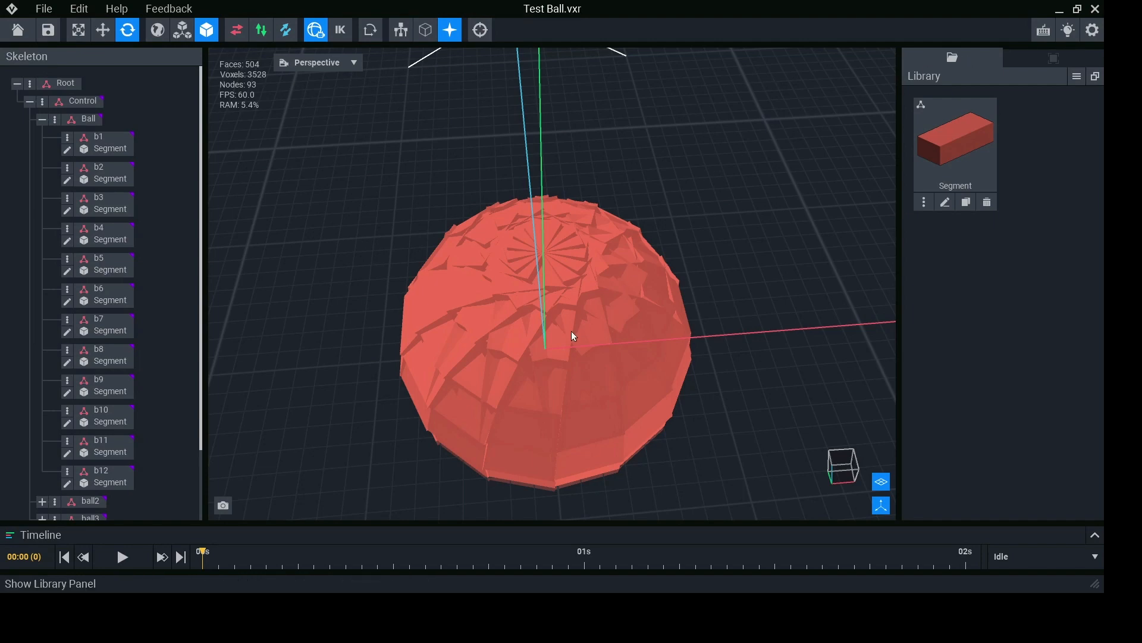
Step: In the library's Segment model, set the X width to 6 voxels and set the pivot to center
right_click_drag(575, 336, 547, 285)
right_click_drag(581, 356, 581, 356)
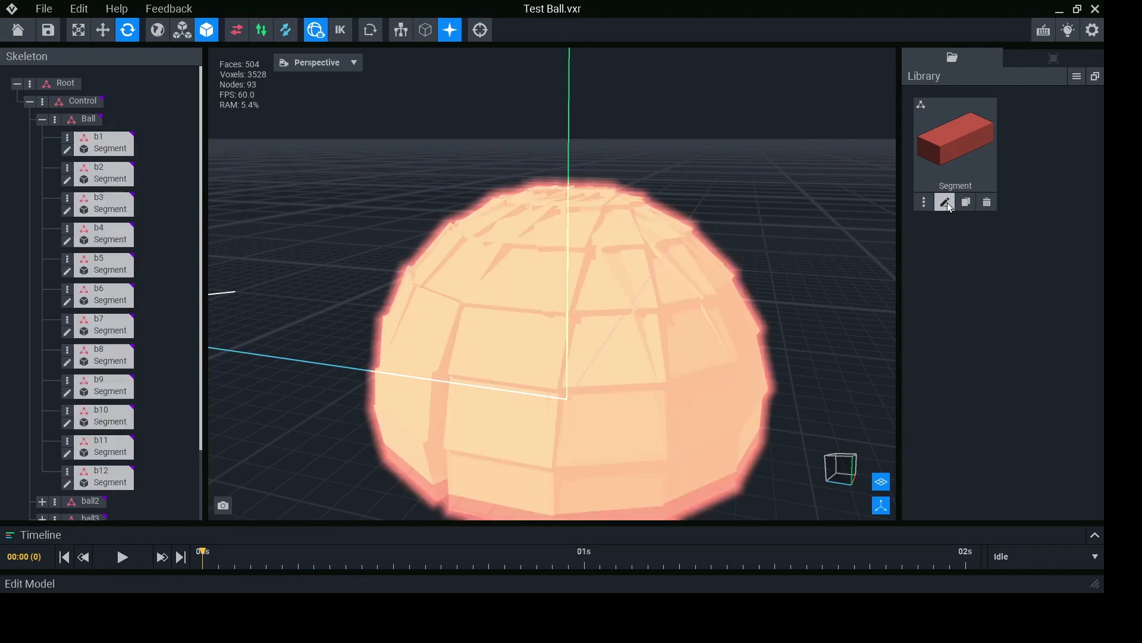
left_click(946, 202)
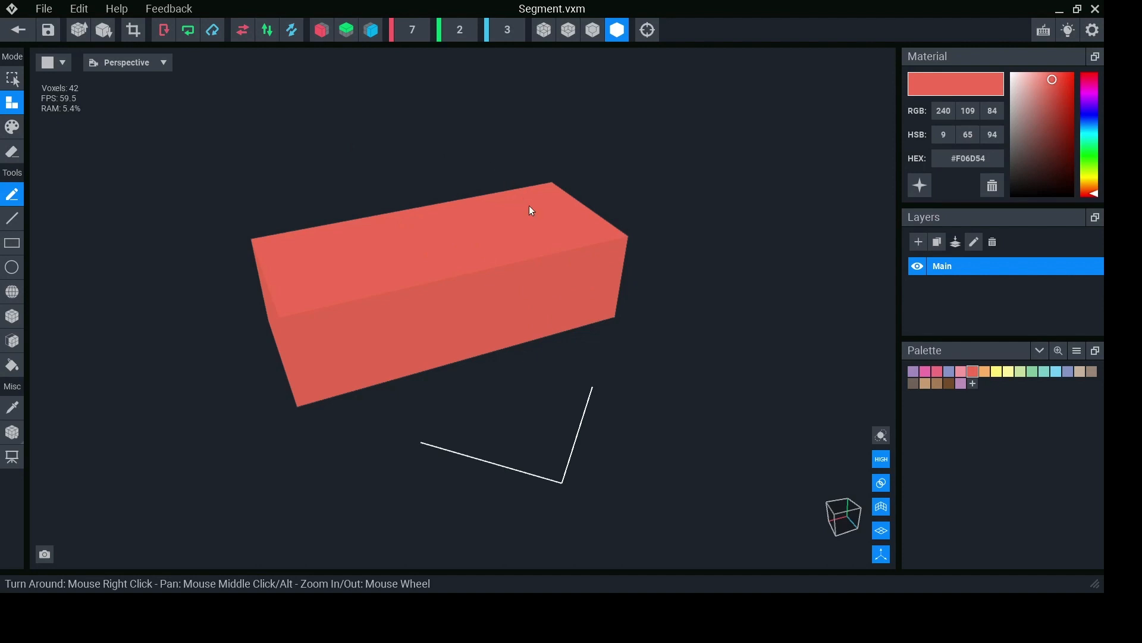
mouse_move(455, 33)
right_mouse_down()
mouse_move(425, 40)
mouse_move(458, 39)
right_mouse_up()
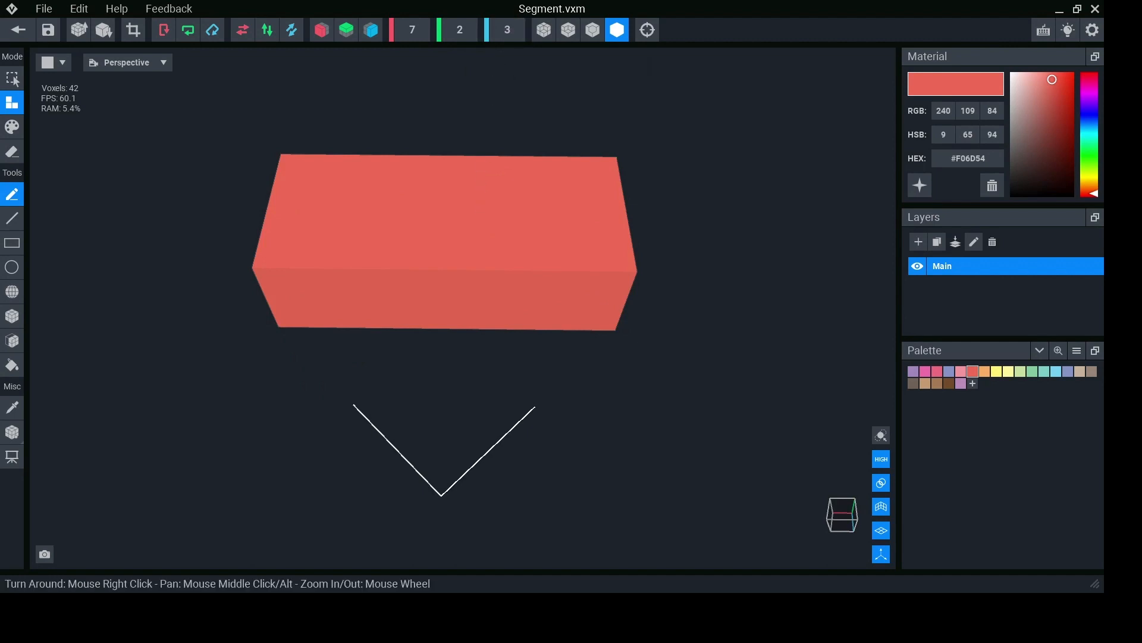
middle_click_drag(443, 172, 443, 196)
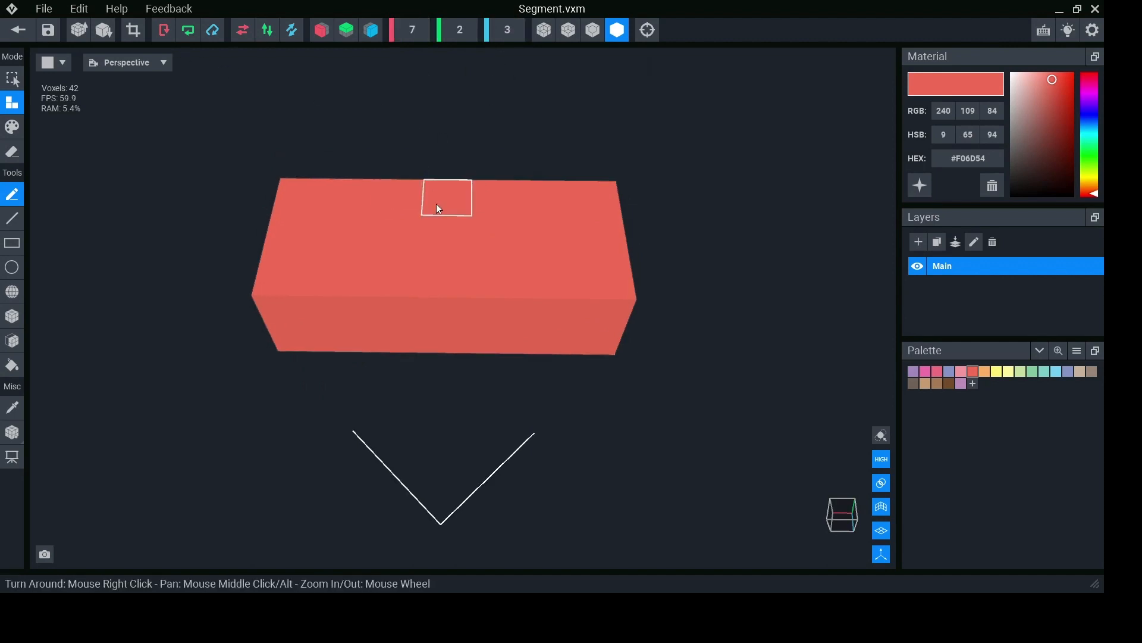
right_click_drag(438, 208, 263, 140)
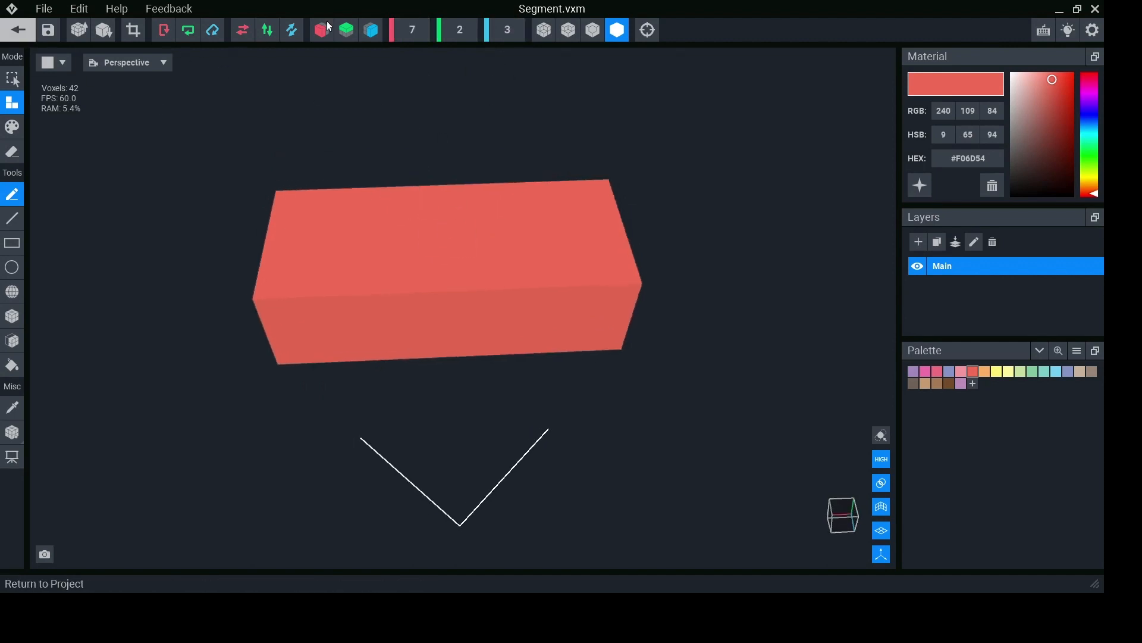
left_click(413, 31)
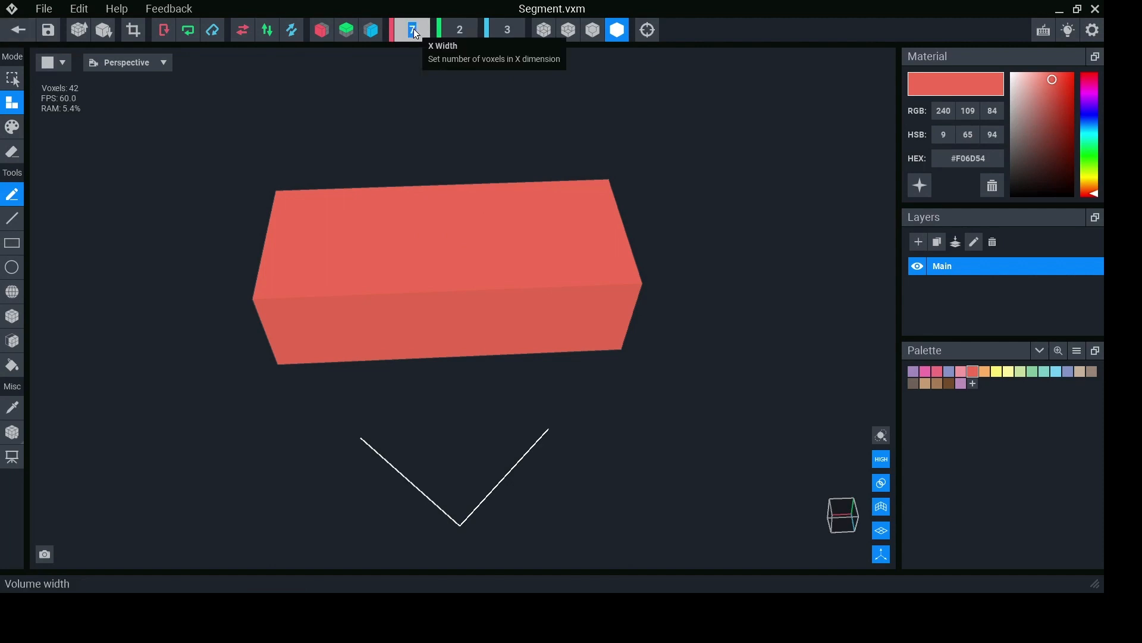
type("6")
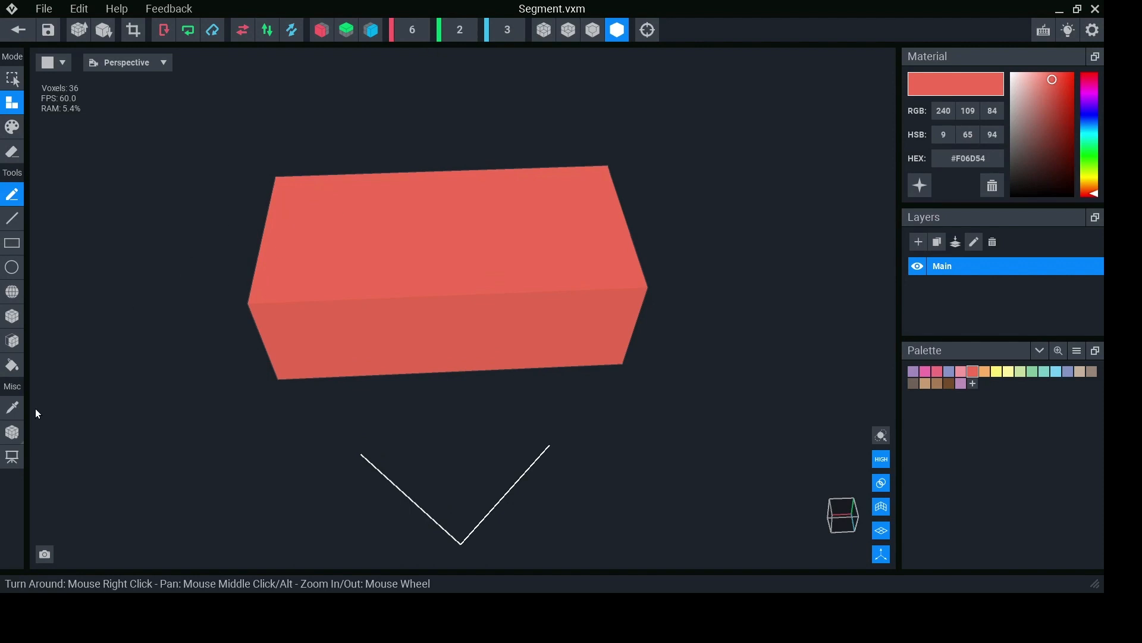
left_click(12, 432)
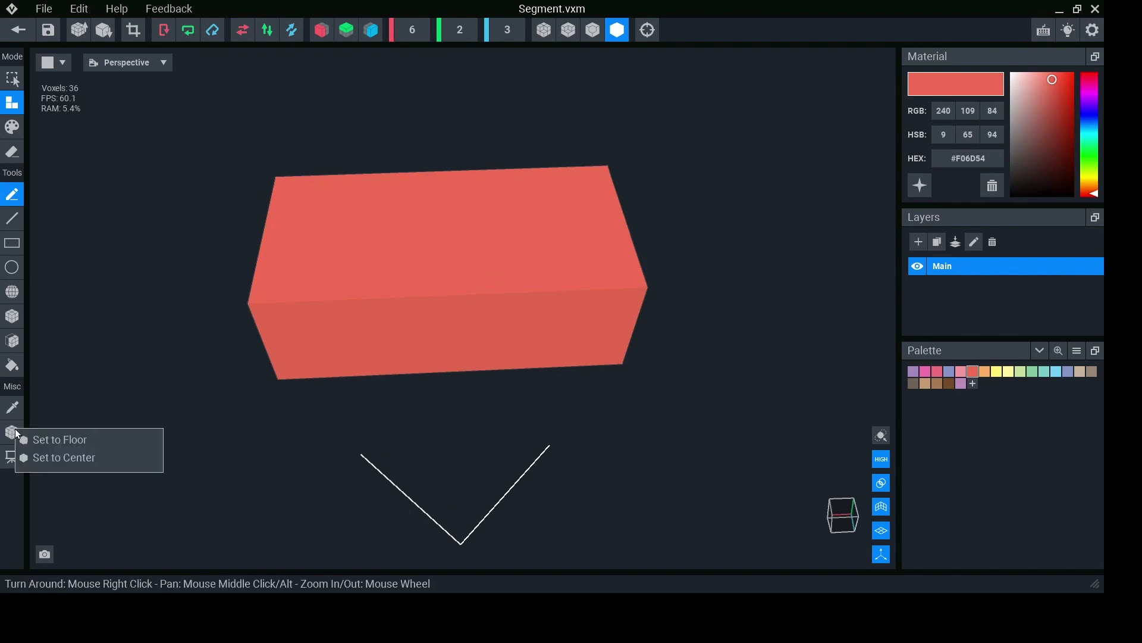
left_click(53, 458)
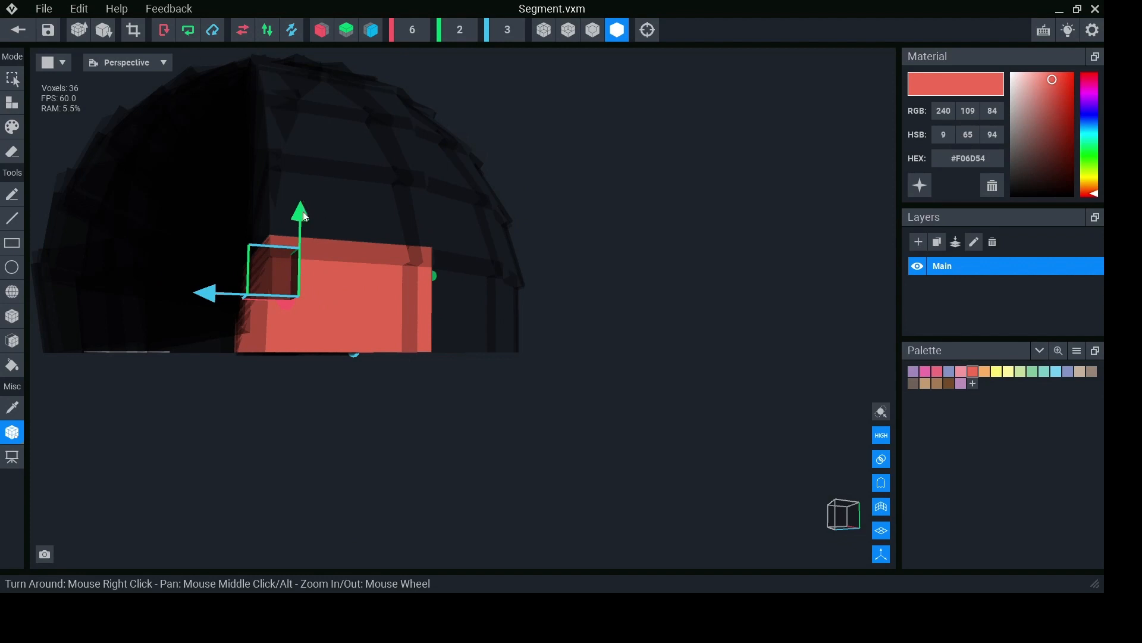
Step: Move the Segment's pivot vertically to about 1.45, save the model, and check the updated dome
right_click_drag(343, 270, 342, 268)
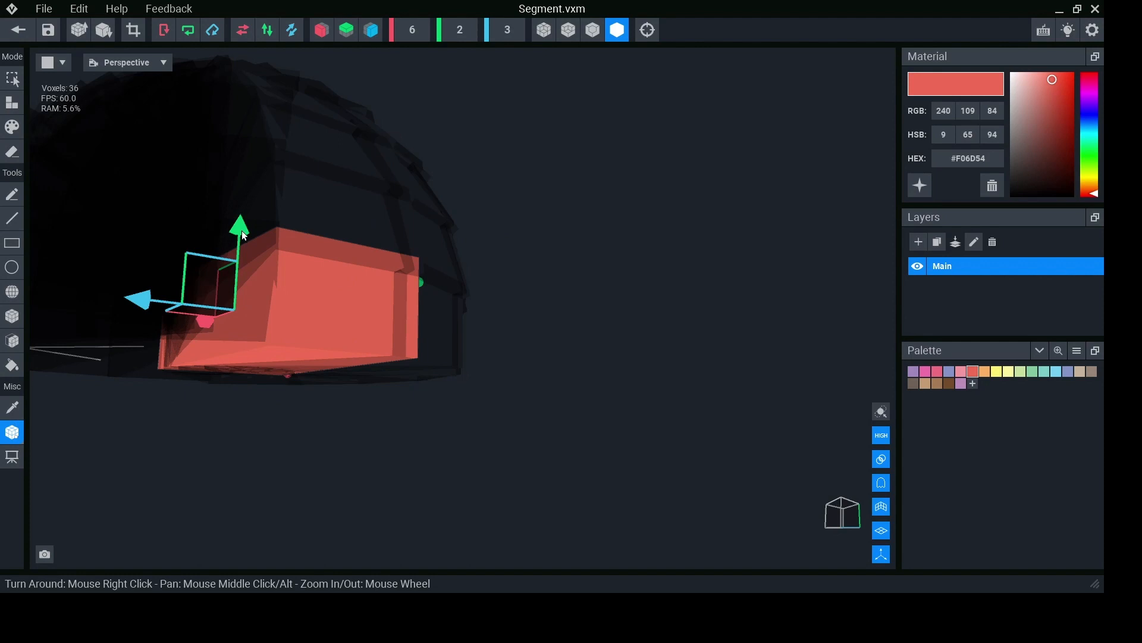
left_click_drag(305, 255, 316, 260)
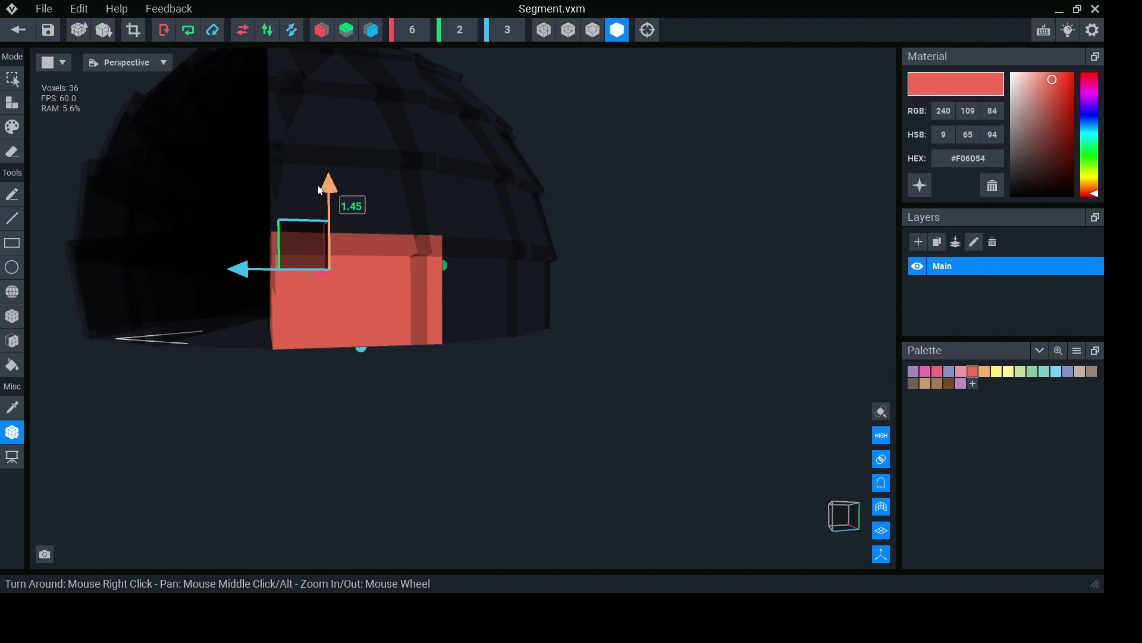
key("Escape")
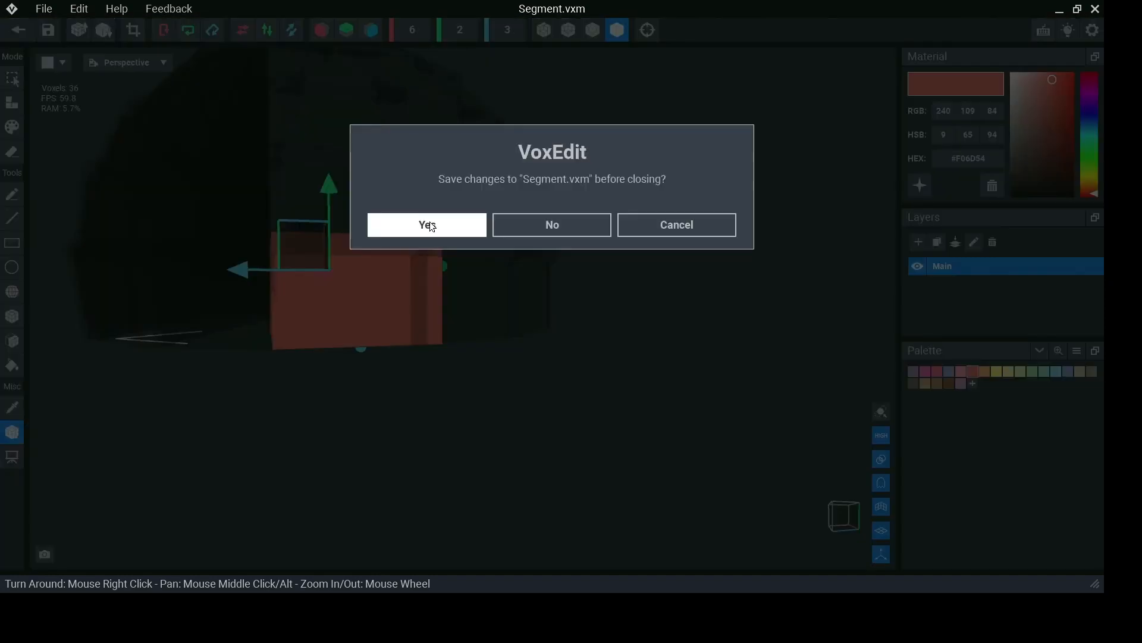
left_click(429, 225)
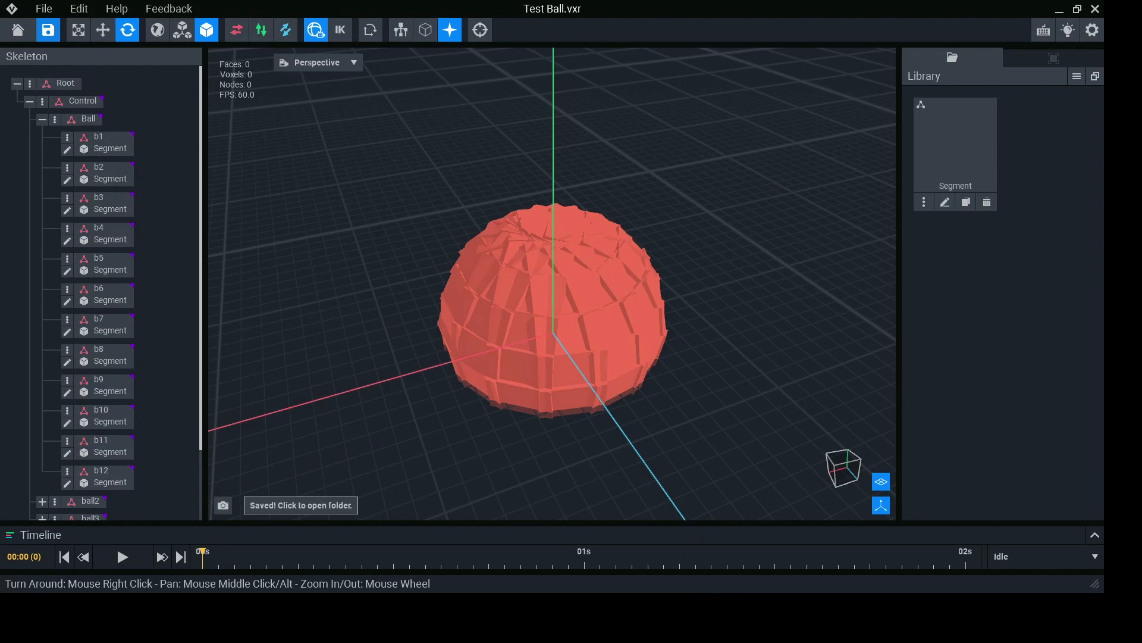
mouse_move(552, 284)
right_mouse_down()
mouse_move(512, 256)
mouse_move(357, 259)
mouse_move(249, 287)
mouse_move(229, 324)
right_mouse_up()
mouse_move(485, 268)
right_mouse_down()
mouse_move(547, 300)
mouse_move(613, 285)
mouse_move(655, 259)
right_mouse_up()
right_click_drag(595, 360, 596, 360)
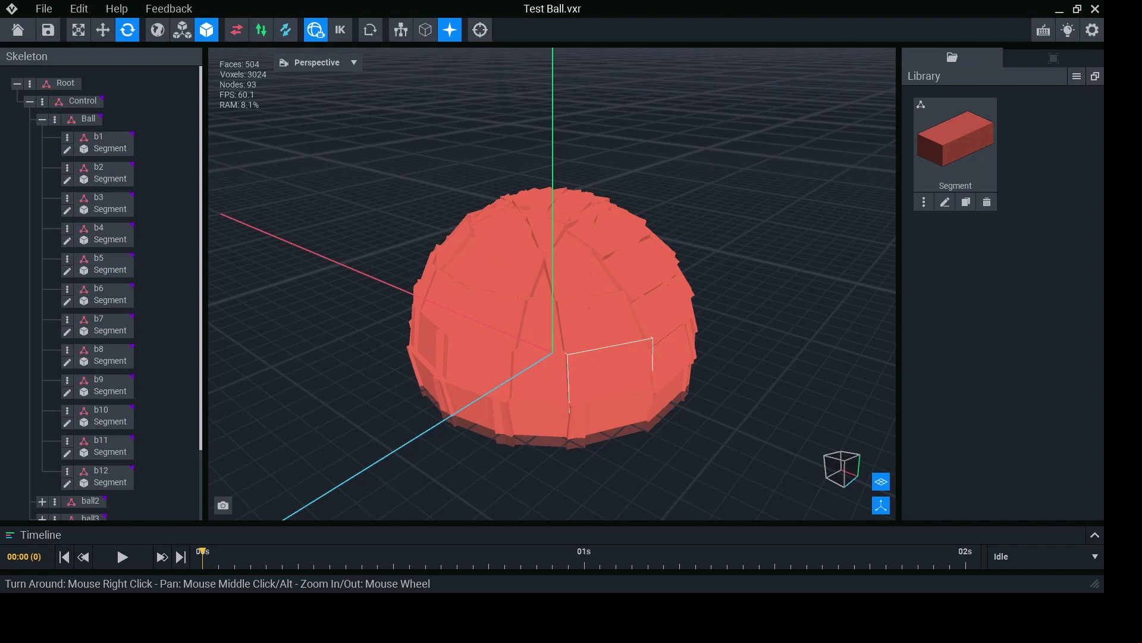
mouse_move(595, 360)
right_mouse_down()
mouse_move(595, 268)
mouse_move(607, 265)
mouse_move(625, 309)
mouse_move(607, 398)
right_mouse_up()
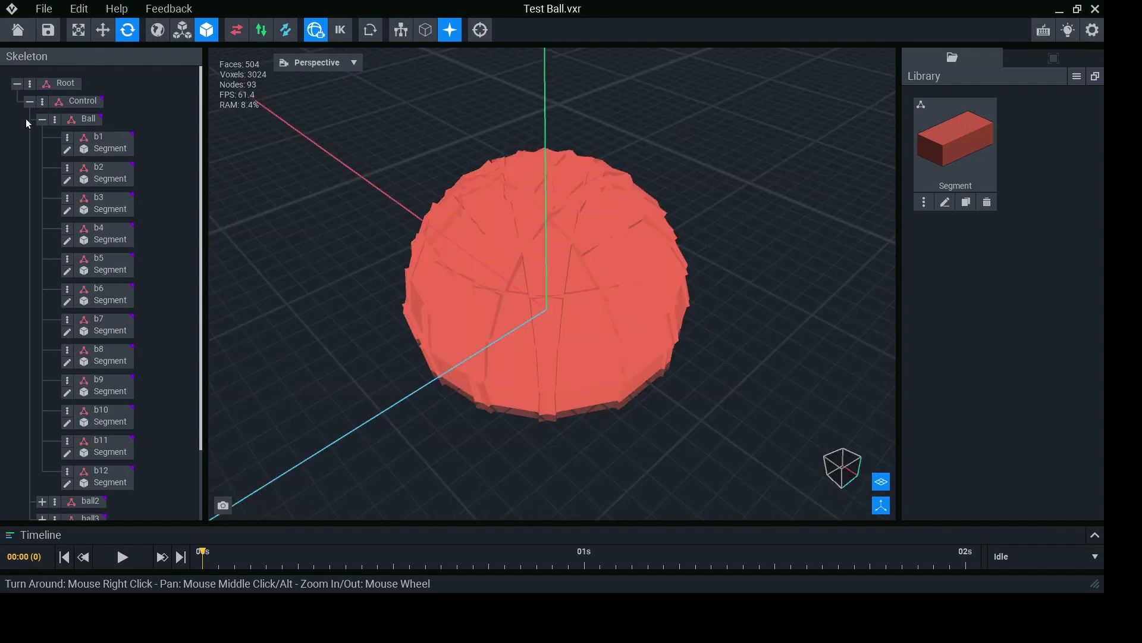
Step: Collapse the Ball node and create a child node named cOMPLETE under Control
left_click(42, 120)
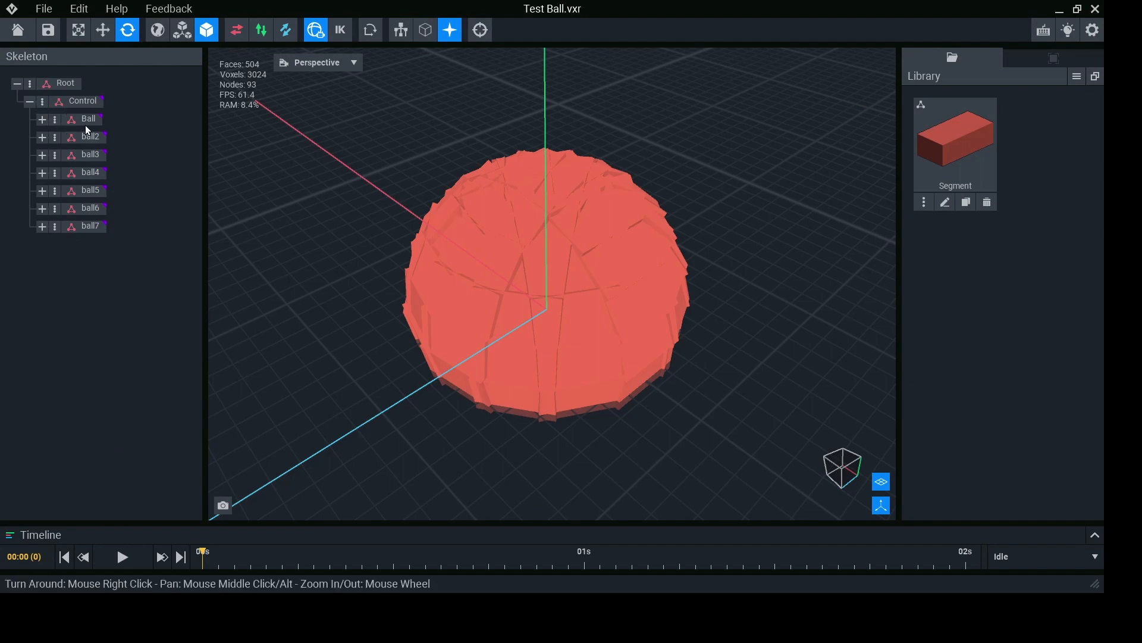
left_click(75, 102)
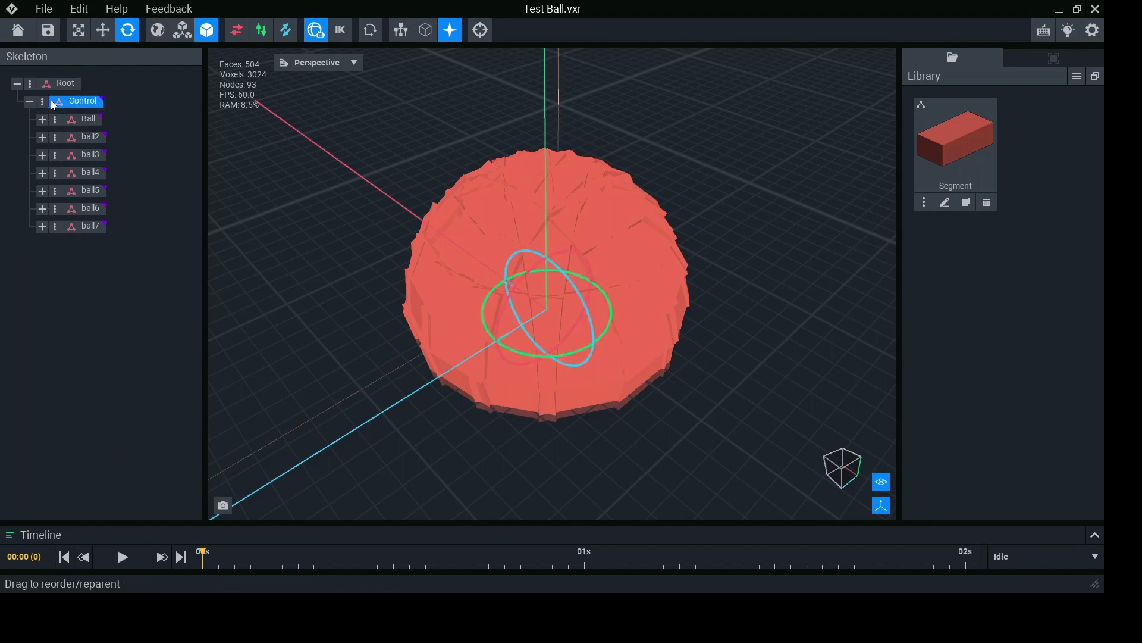
left_click(91, 137)
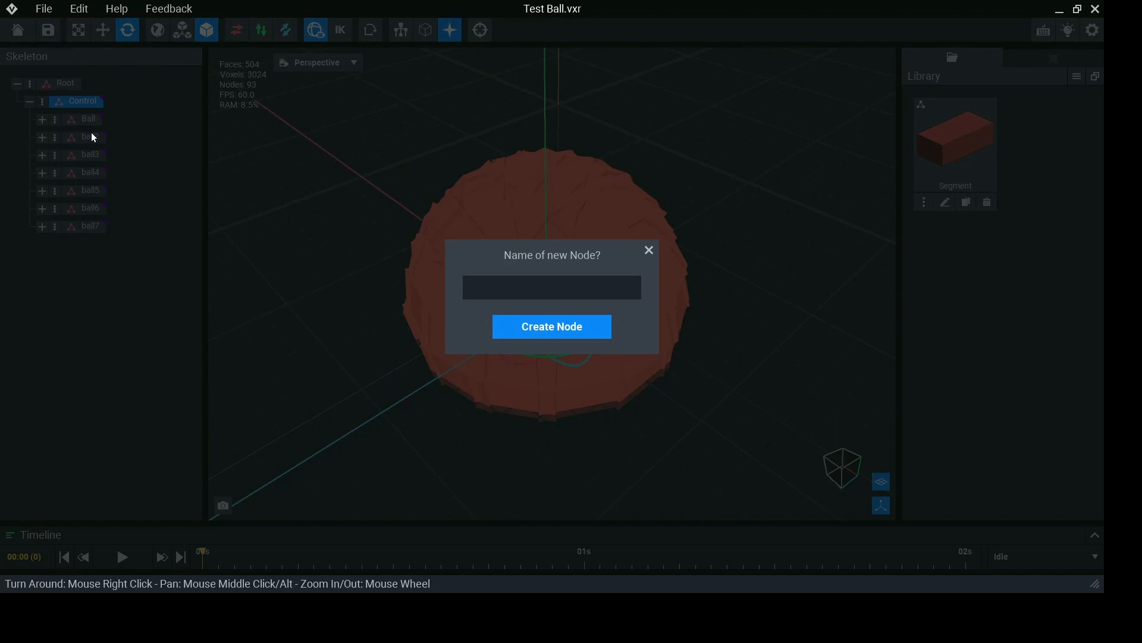
type("cOMPLETE")
left_click(559, 326)
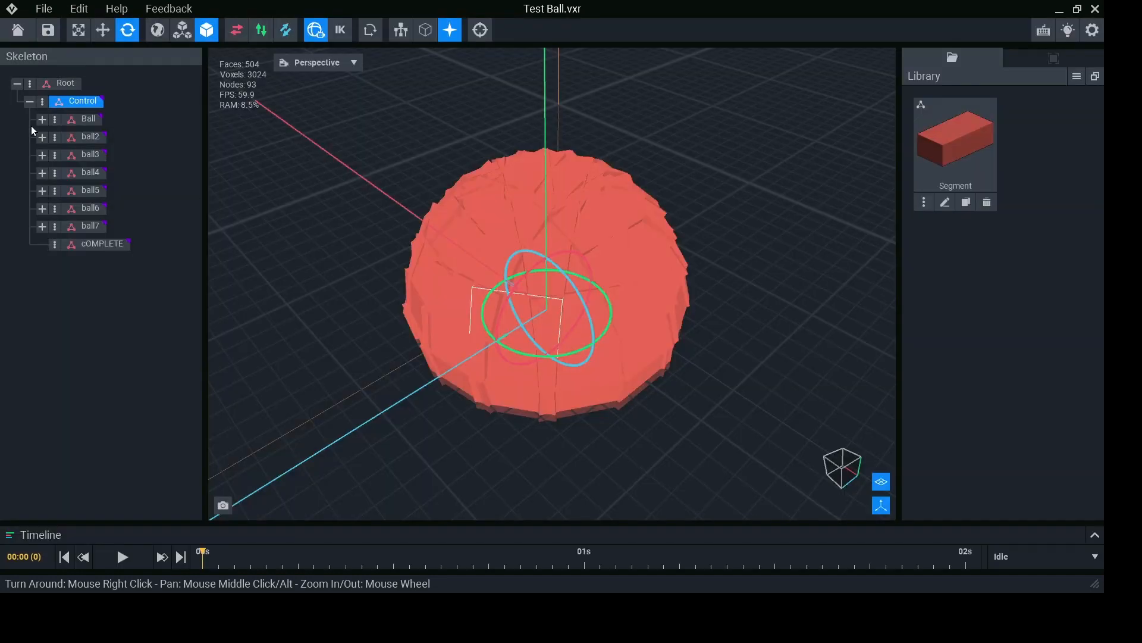
Step: Move the Ball node and ball2 through ball7 under the cOMPLETE node
left_click_drag(77, 119, 106, 208)
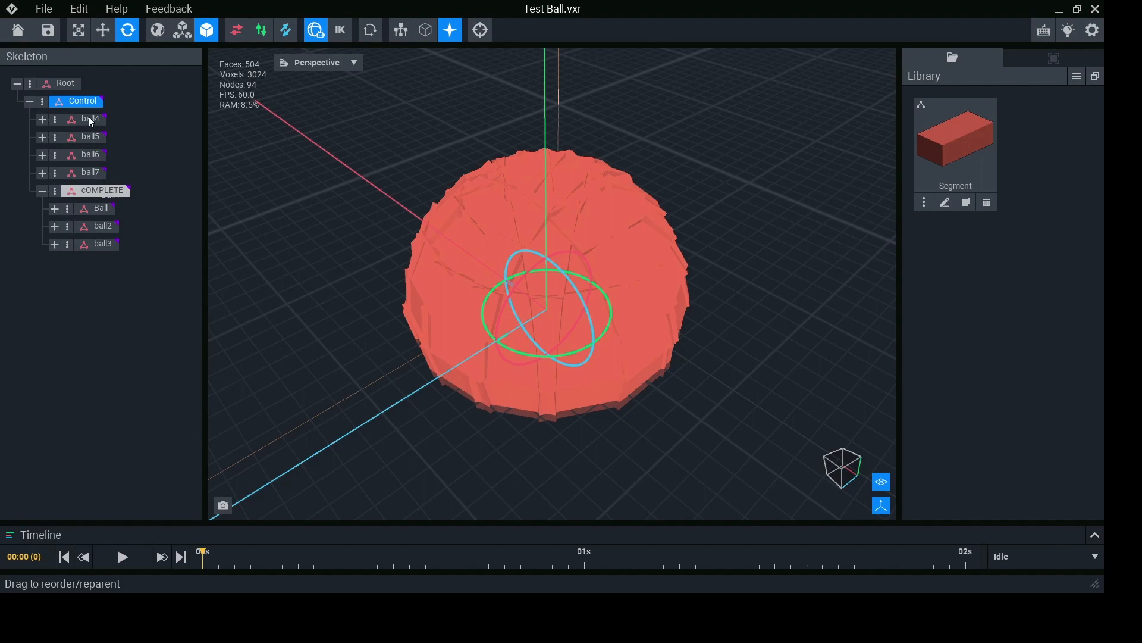
left_click_drag(89, 118, 104, 143)
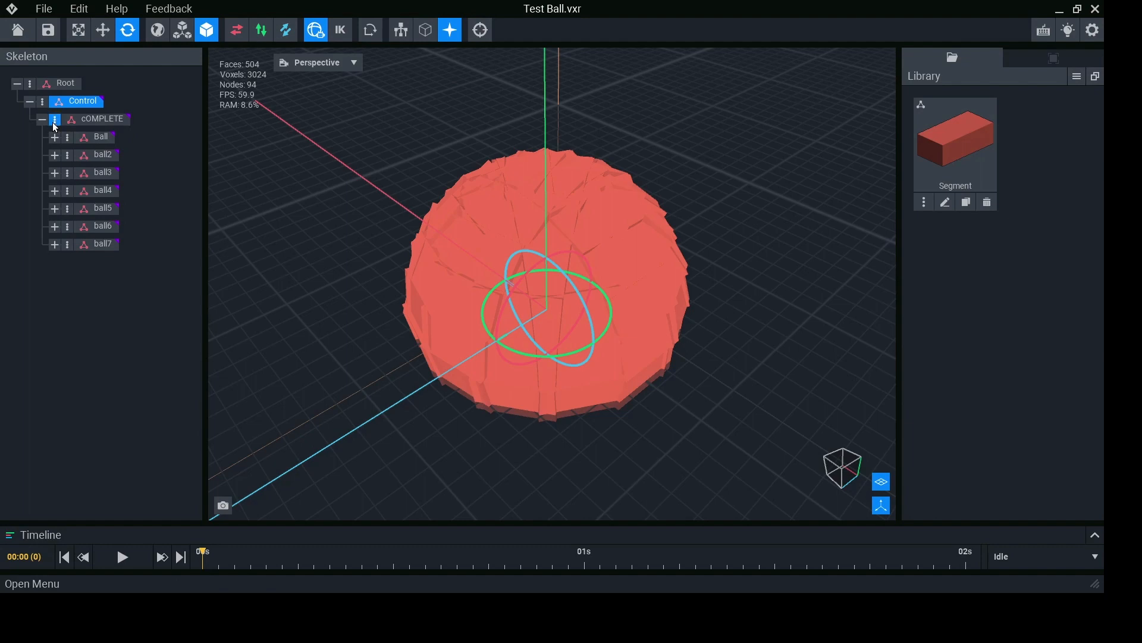
left_click(91, 207)
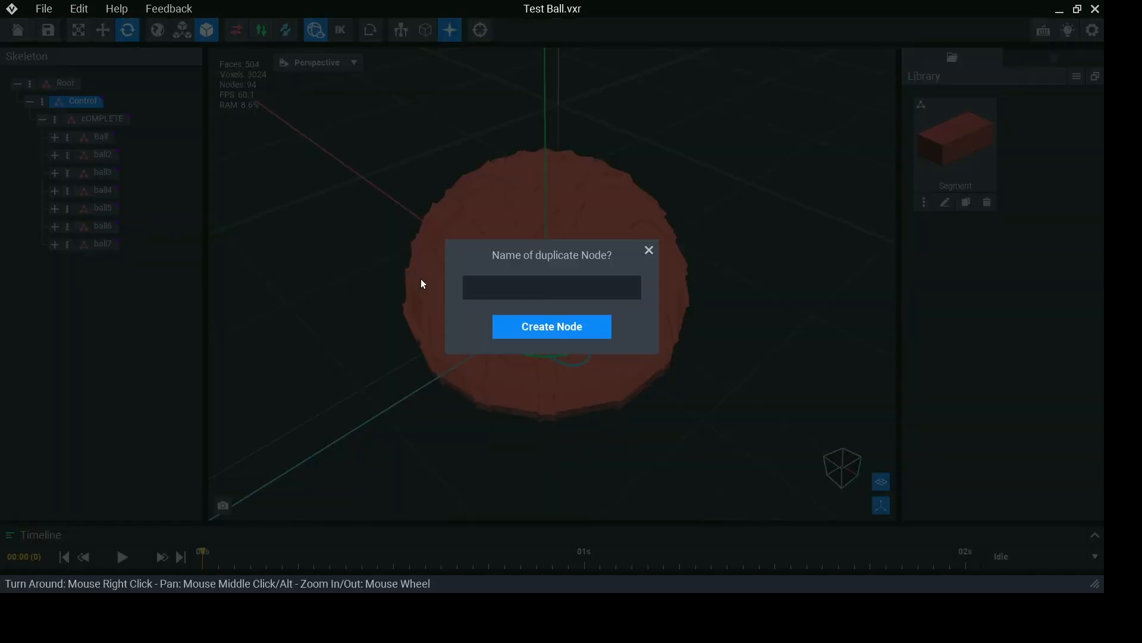
left_click(648, 254)
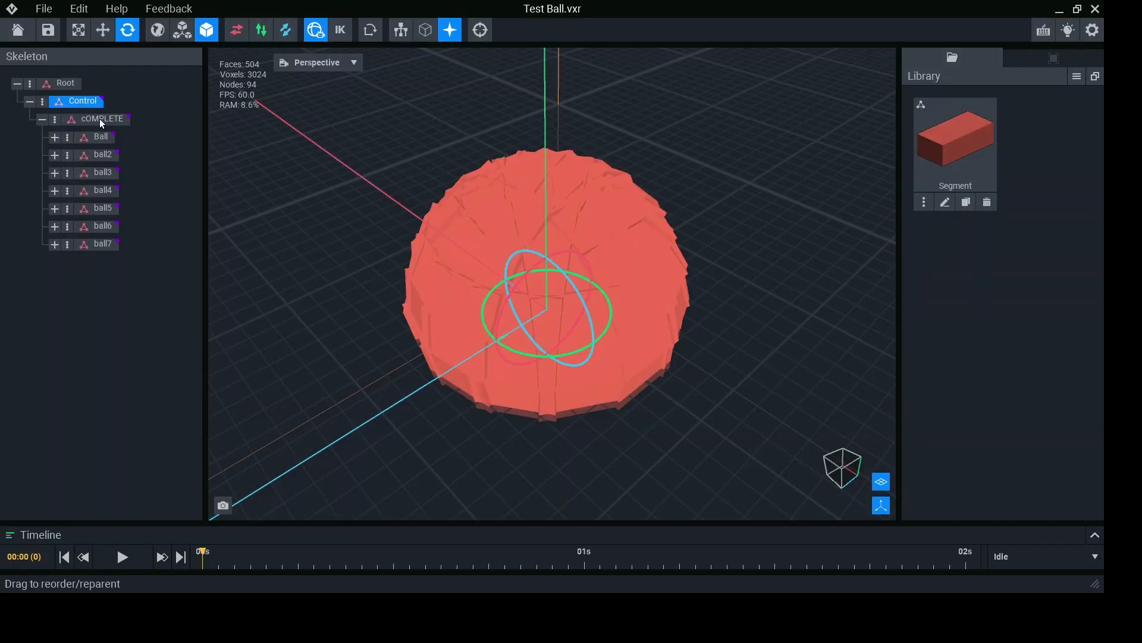
Step: Collapse the cOMPLETE node and duplicate it as COMPLETE 2
left_click(43, 121)
left_click(55, 121)
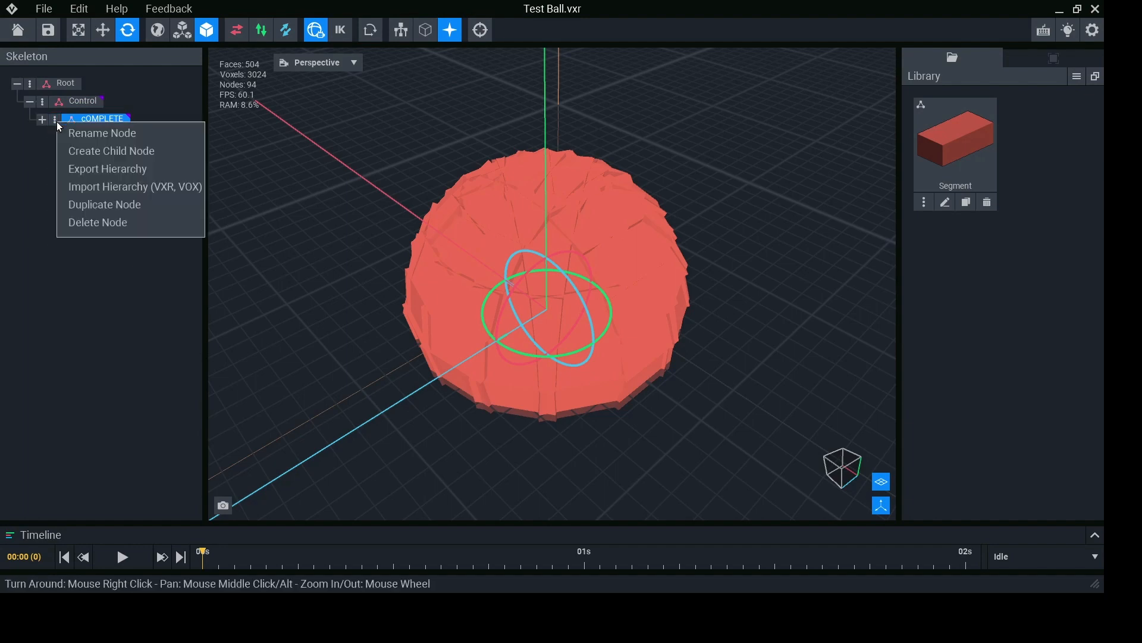
left_click(84, 210)
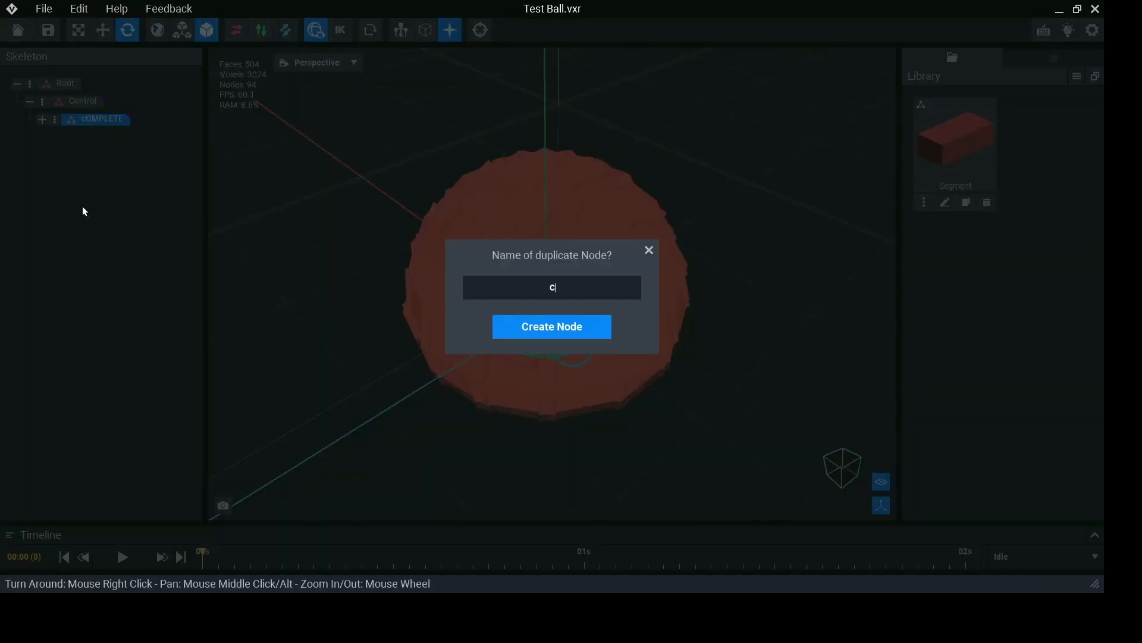
type("COM")
left_click(558, 328)
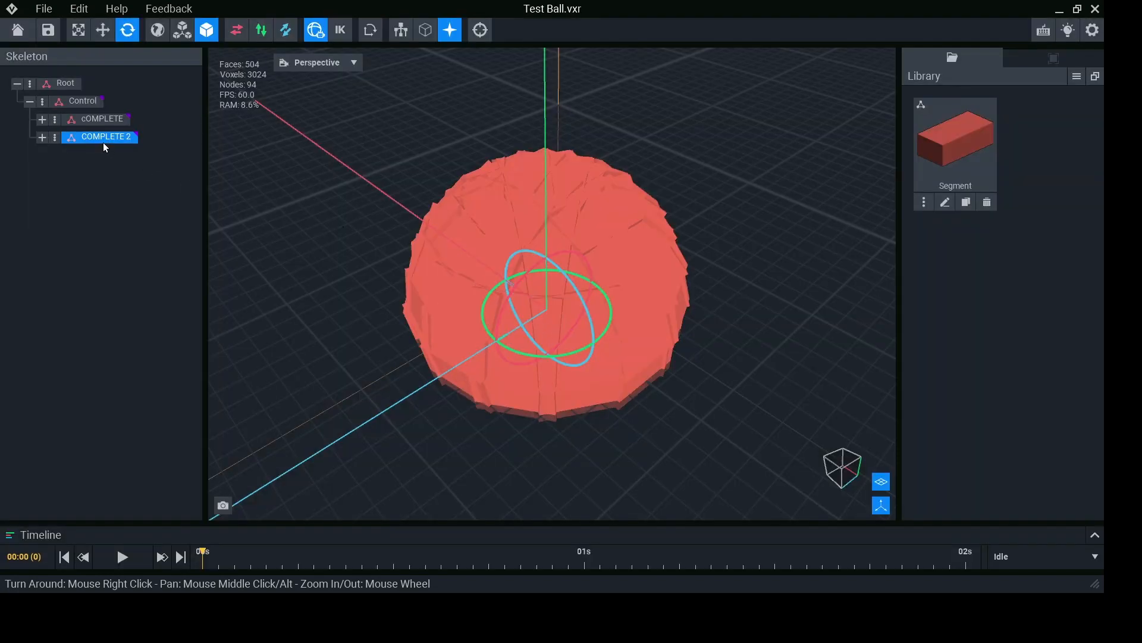
Step: Rotate COMPLETE 2 upside down to form the lower half of the ball, and raise it to a vertical position of about -3.58
right_click_drag(551, 381, 551, 284)
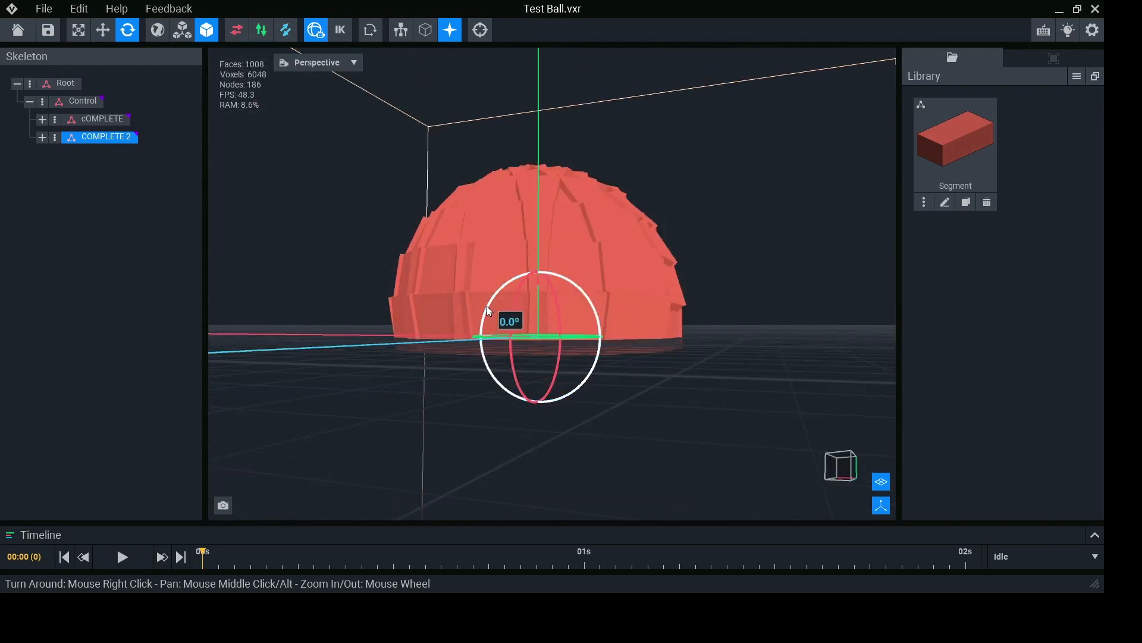
left_click_drag(483, 320, 589, 386)
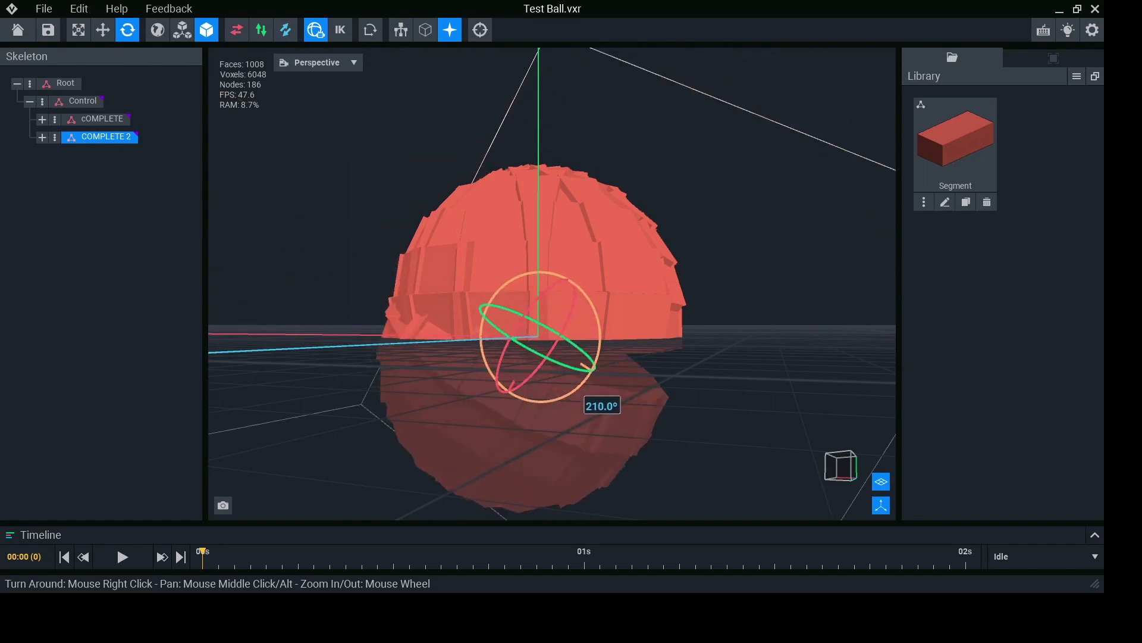
left_click(102, 36)
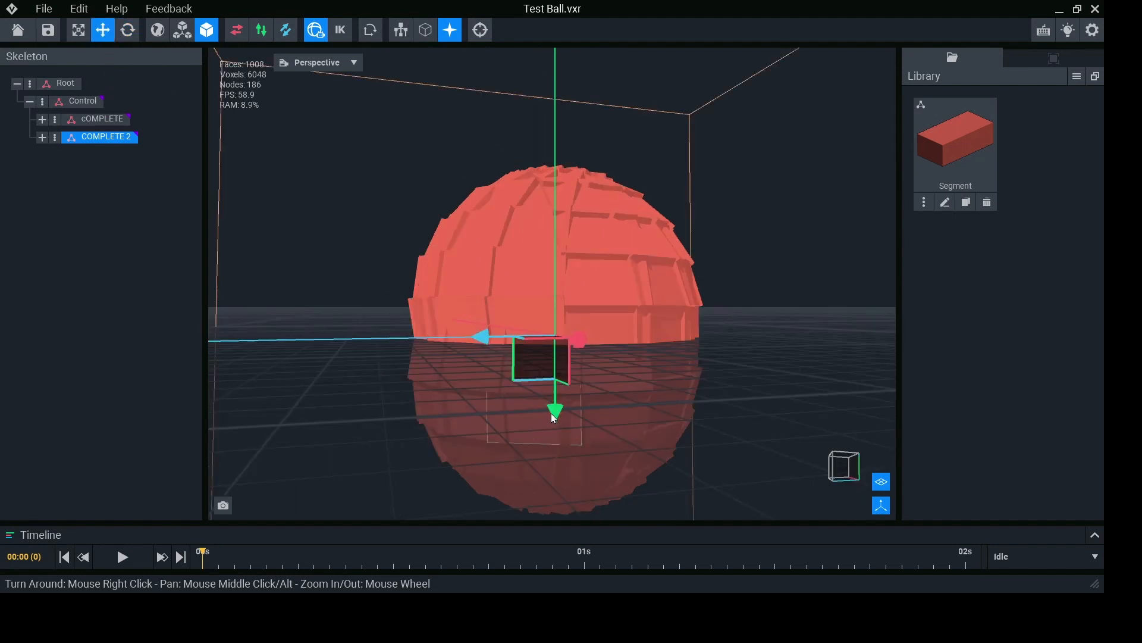
left_click_drag(559, 390, 565, 339)
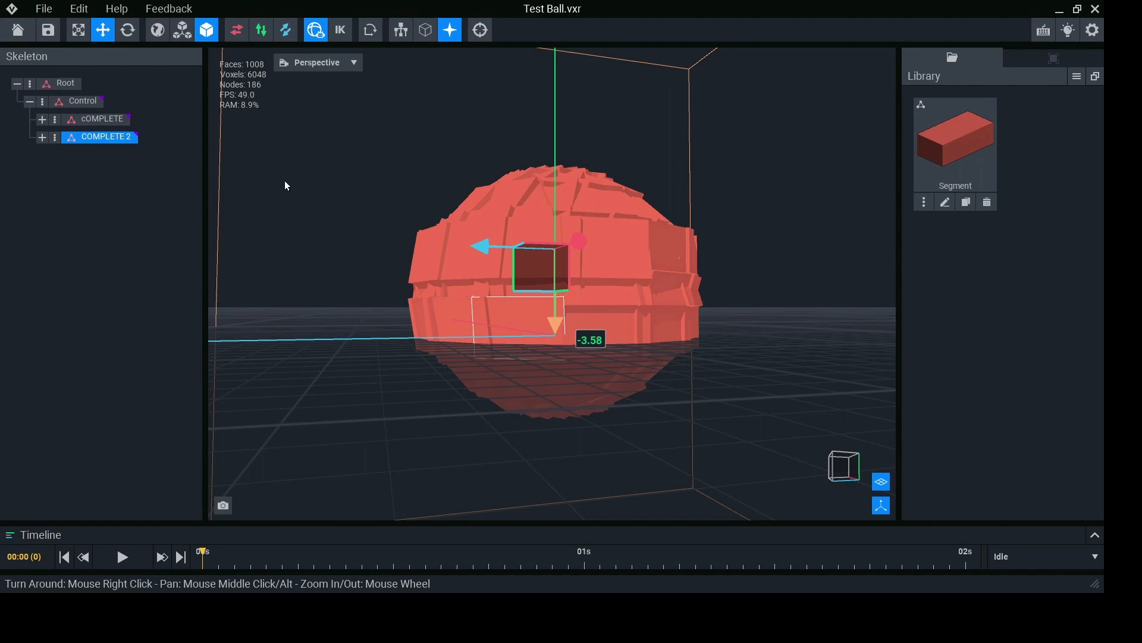
right_click_drag(228, 88, 249, 82)
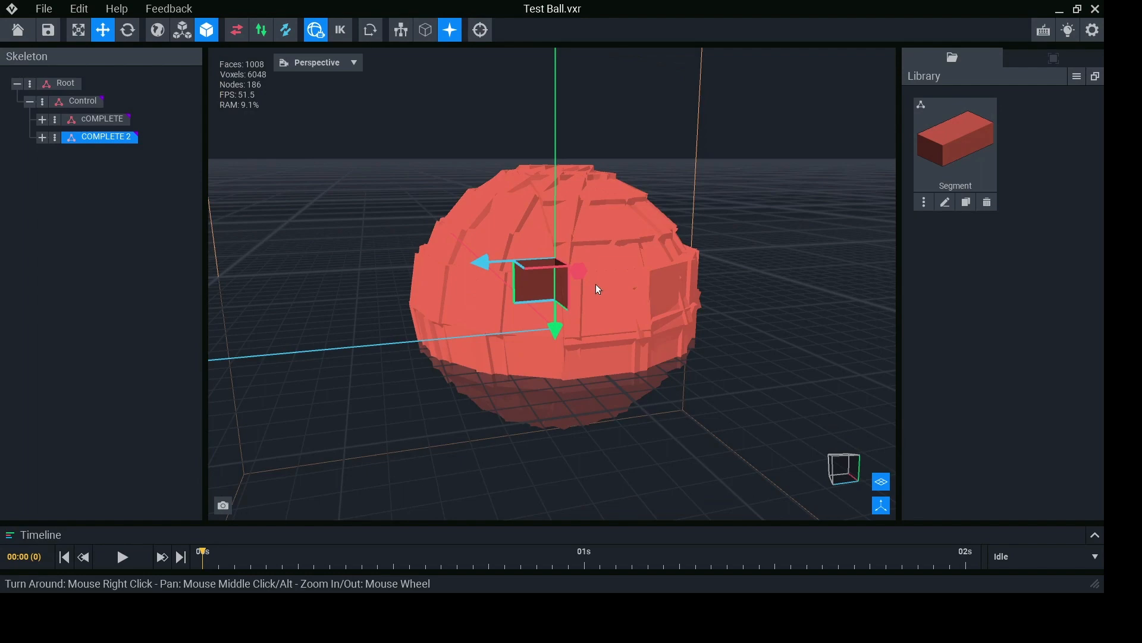
Step: Move the Segment model's pivot along X to about 7.05 and save the model on returning to the rig
right_click_drag(618, 319, 434, 256)
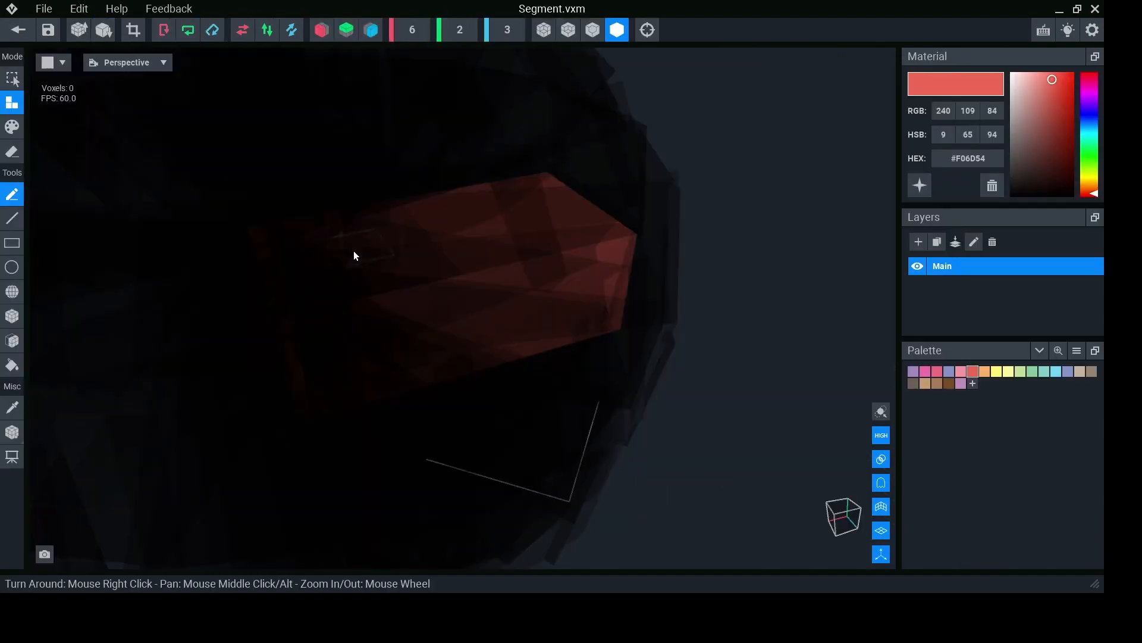
scroll(376, 273, "down", 5)
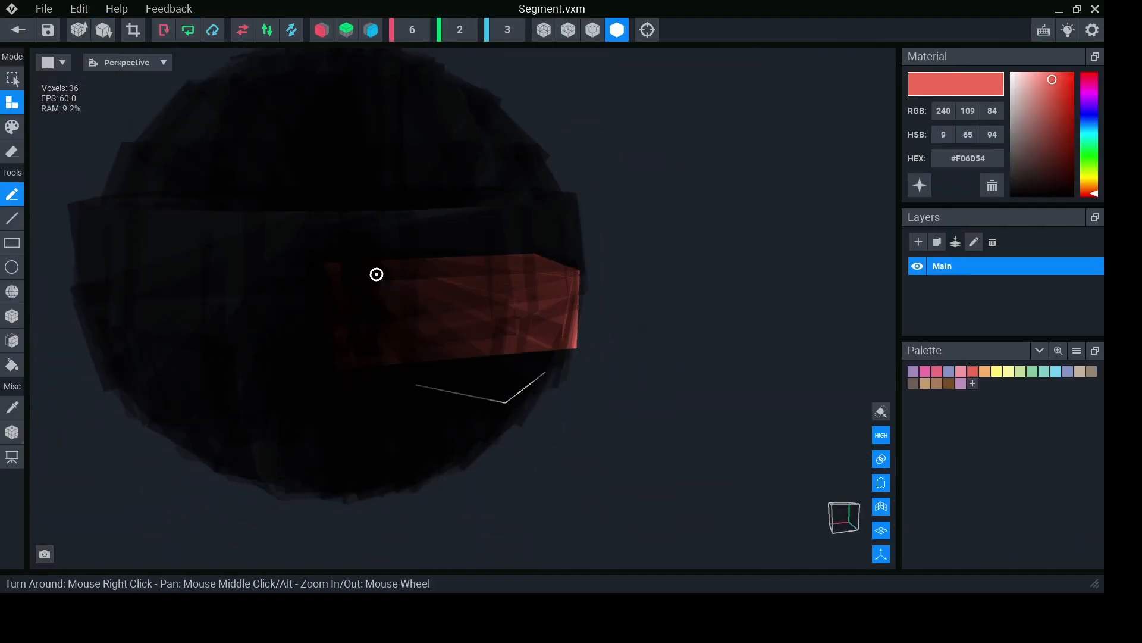
right_click_drag(376, 274, 377, 271)
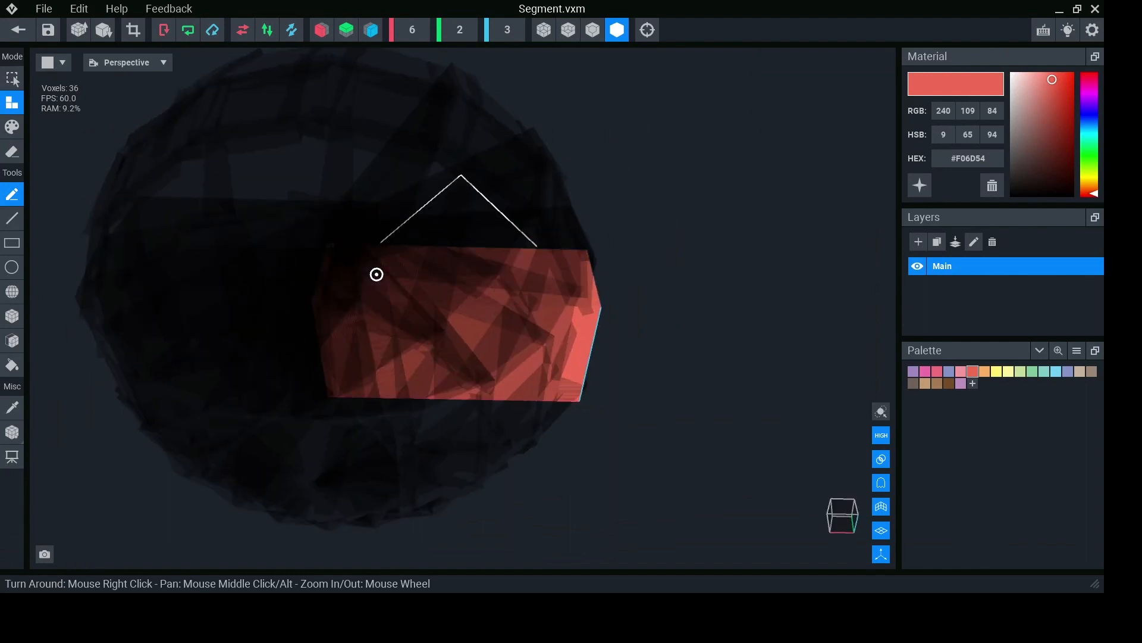
left_click(12, 432)
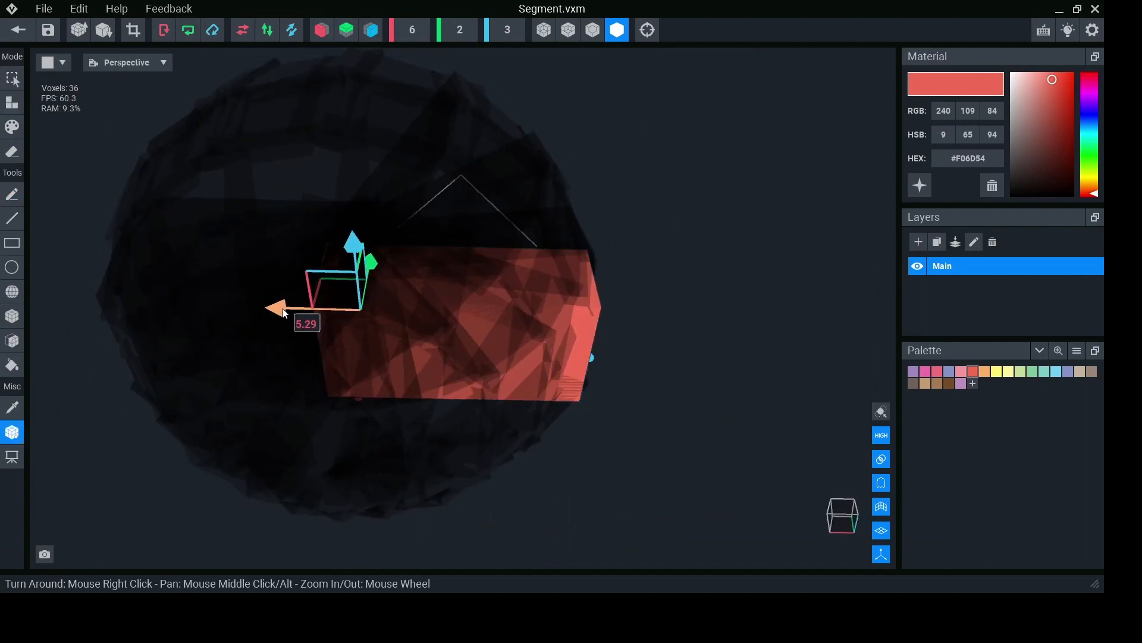
right_click_drag(271, 313, 447, 313)
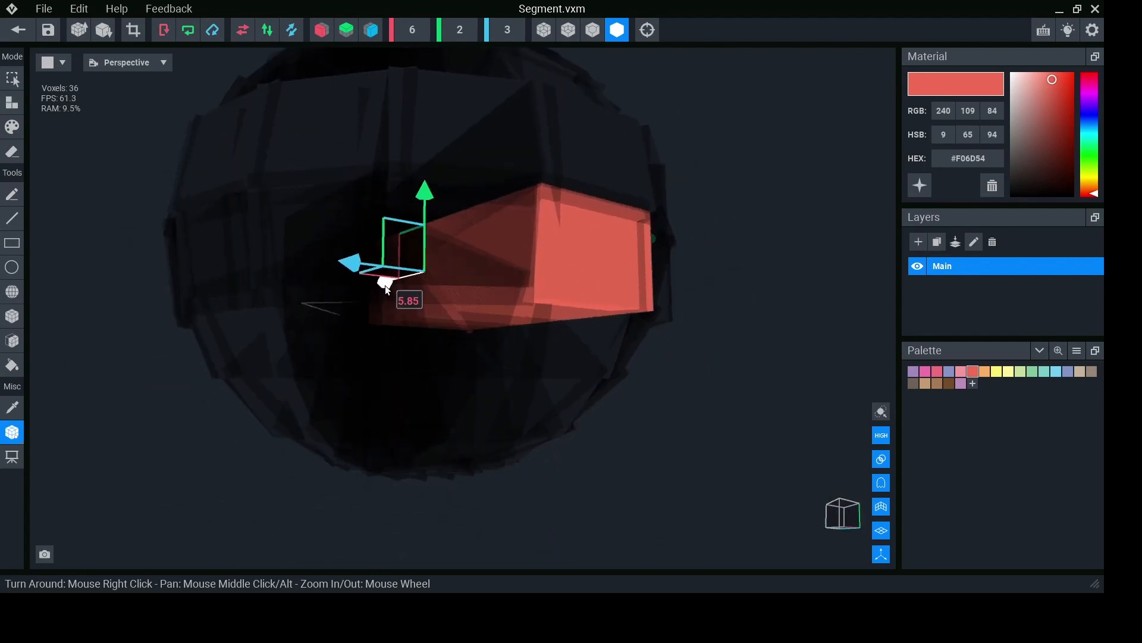
left_click_drag(384, 285, 363, 295)
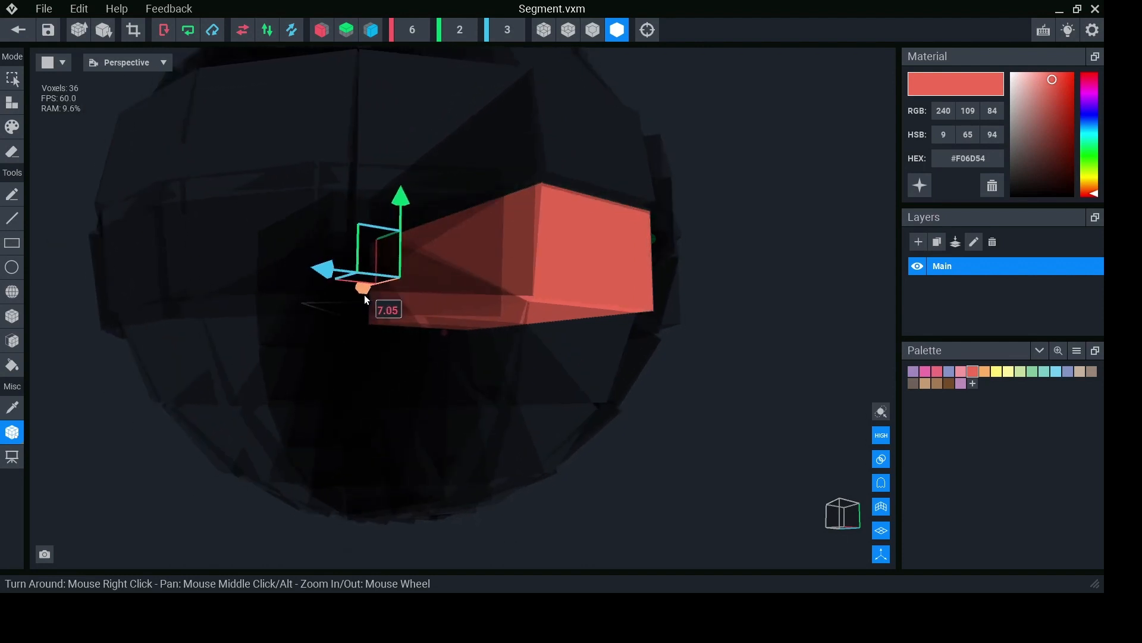
right_click_drag(447, 282, 416, 224)
left_click(19, 31)
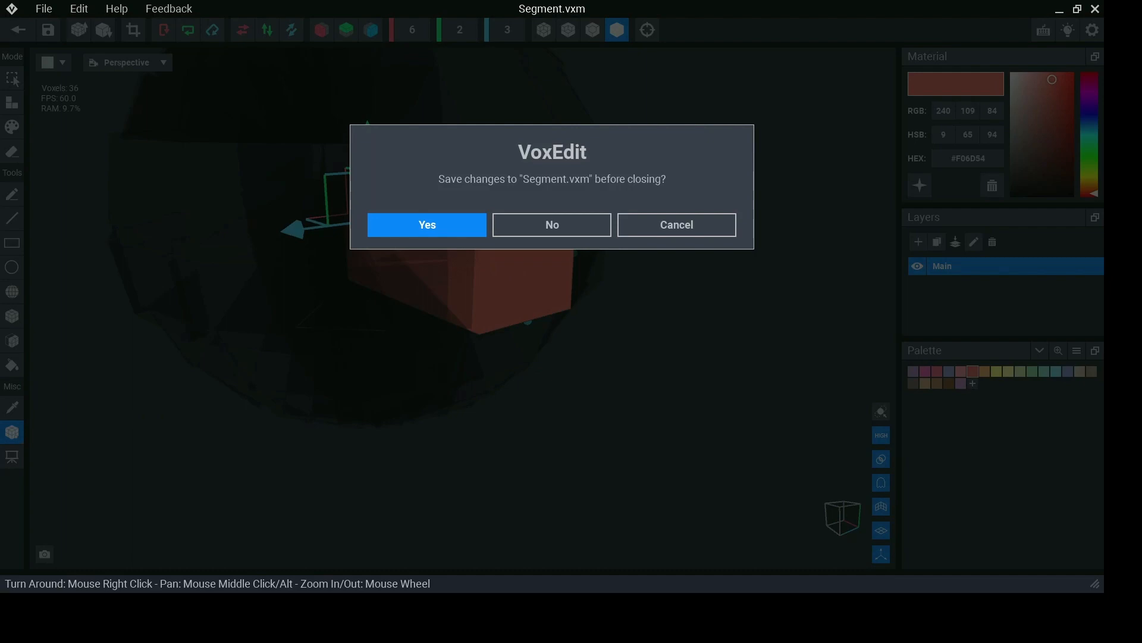
left_click(427, 225)
Step: Collapse Ball (1) and lower the COMPLETE 2 node to a vertical position of about -2.5
right_click_drag(476, 270, 481, 270)
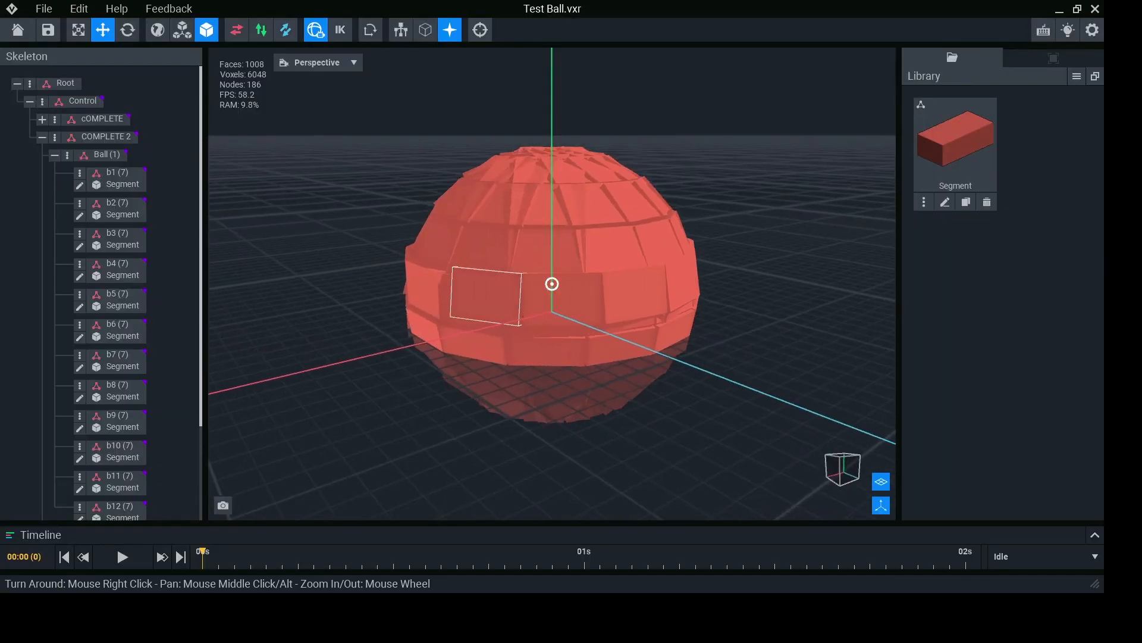
left_click(55, 155)
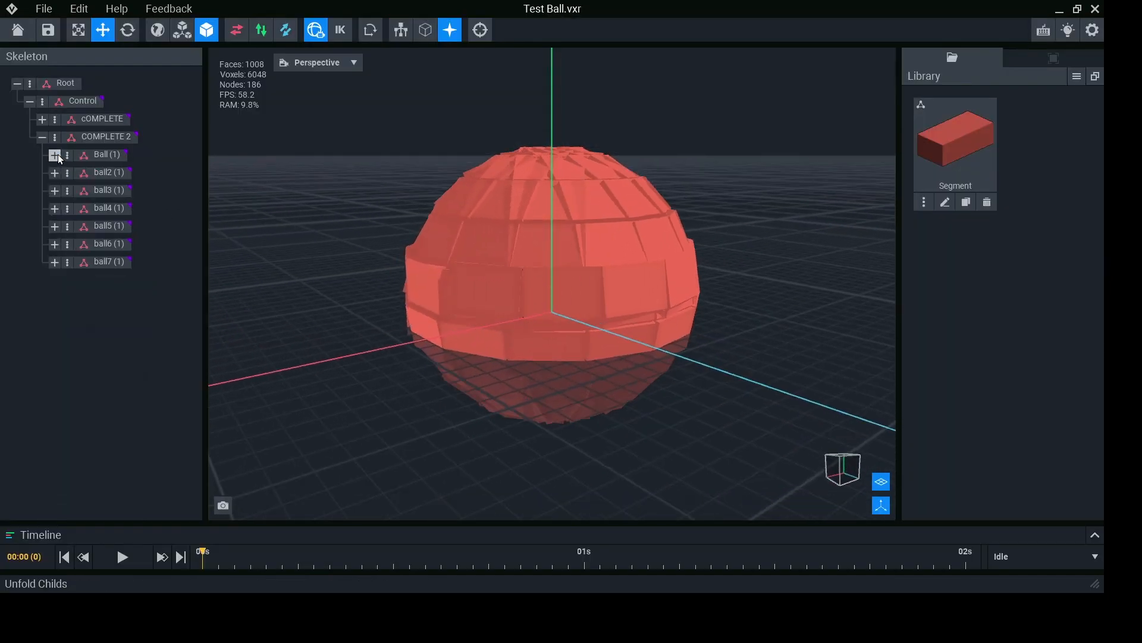
left_click(103, 138)
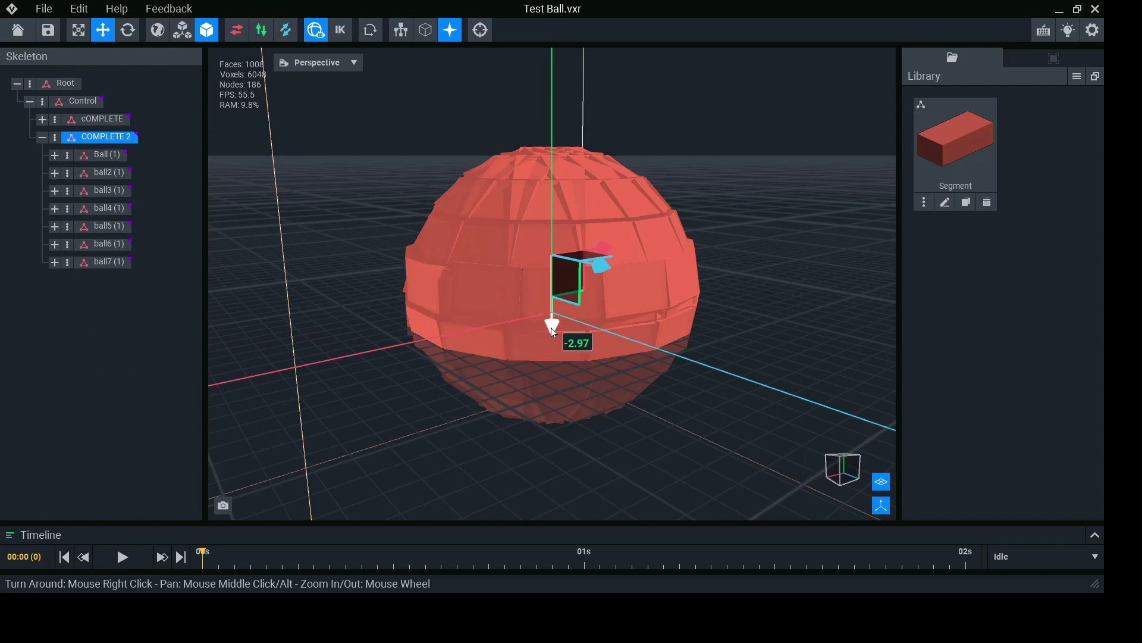
left_click_drag(551, 328, 551, 345)
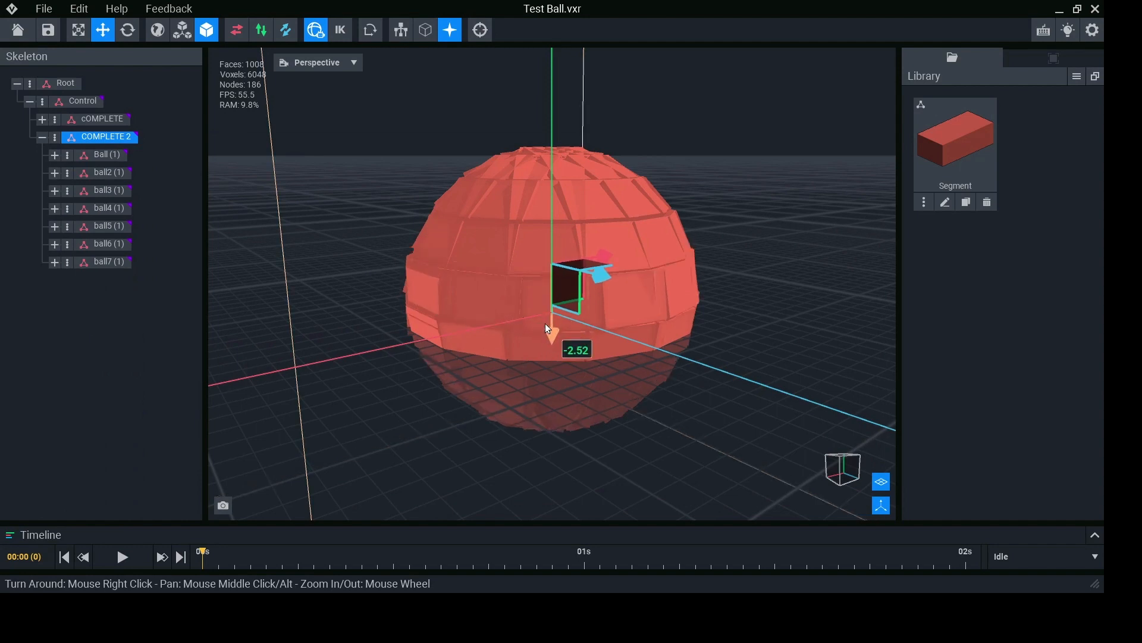
left_click_drag(547, 303, 546, 337)
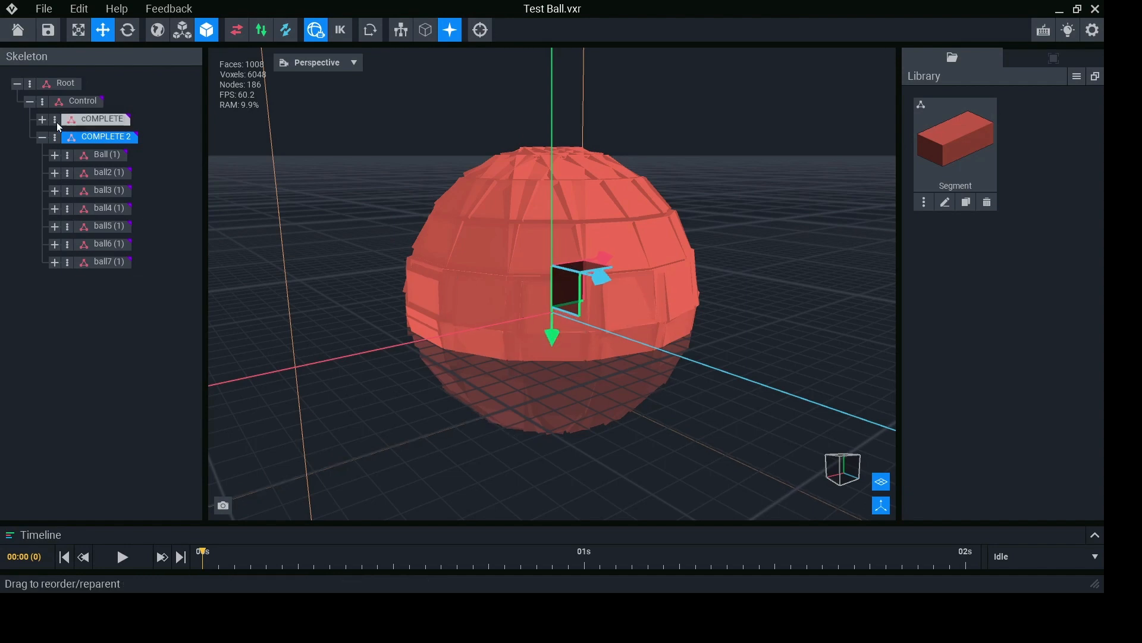
Step: Raise the Control node vertically until the whole ball sits above the ground grid
left_click(89, 103)
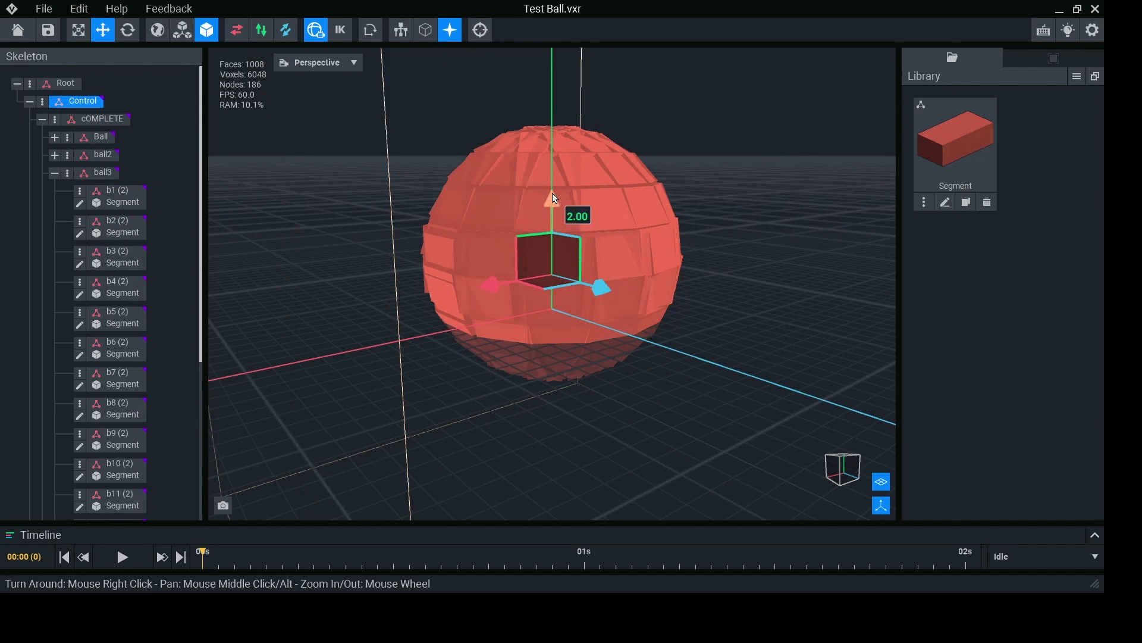
left_click_drag(555, 176, 555, 161)
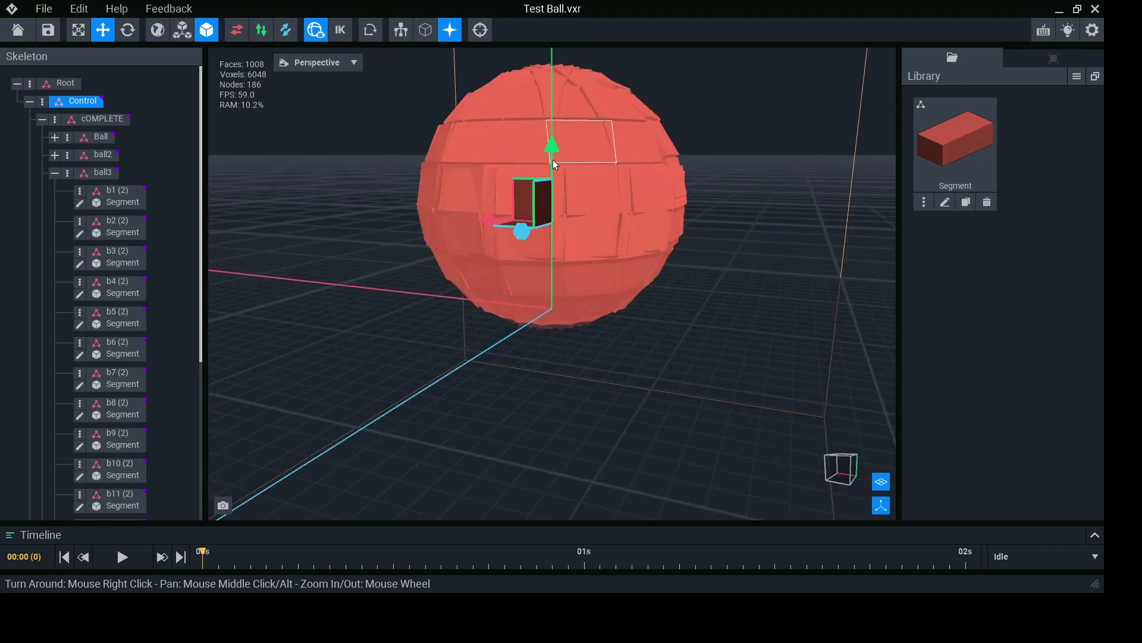
left_click_drag(551, 148, 554, 125)
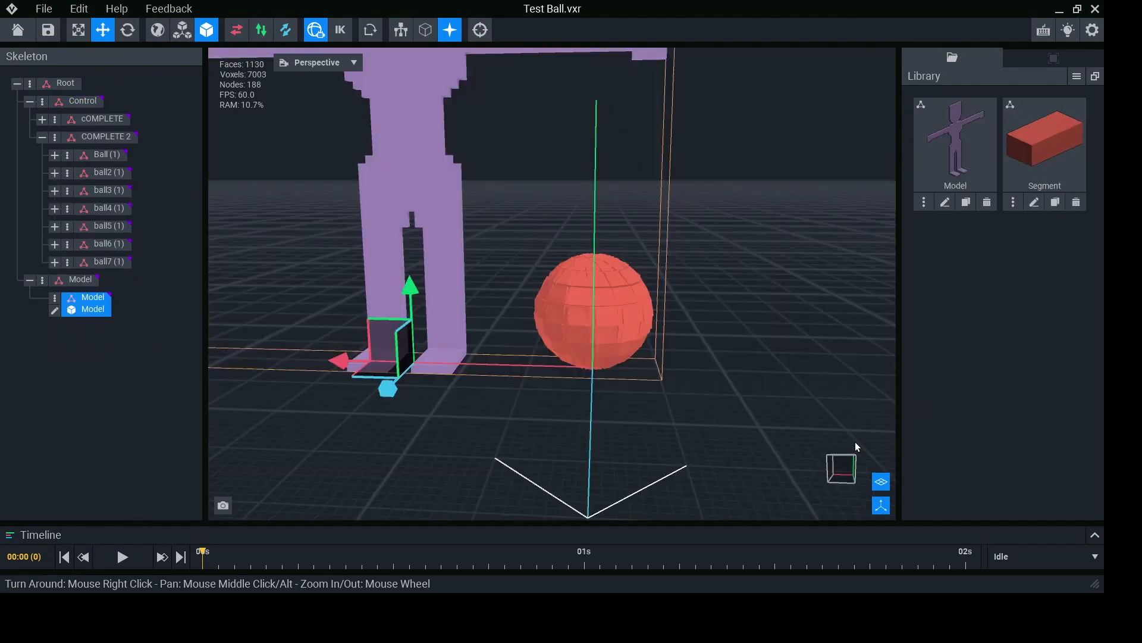
Step: Expand the timeline, save the project, and select the Control node for animating
left_click(1096, 535)
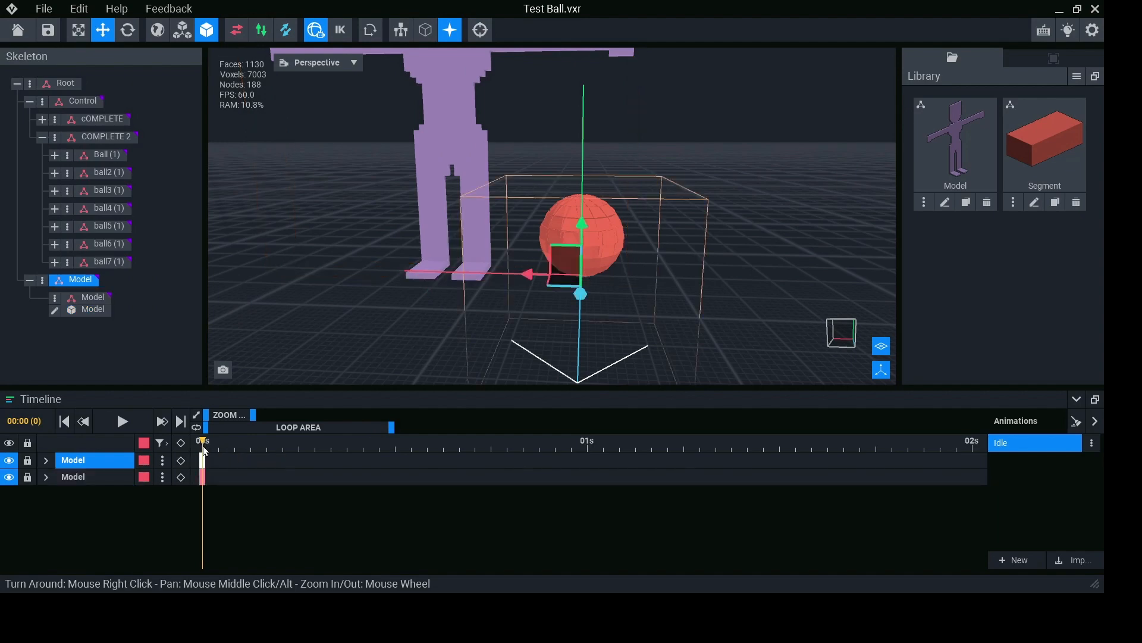
key("ctrl+s")
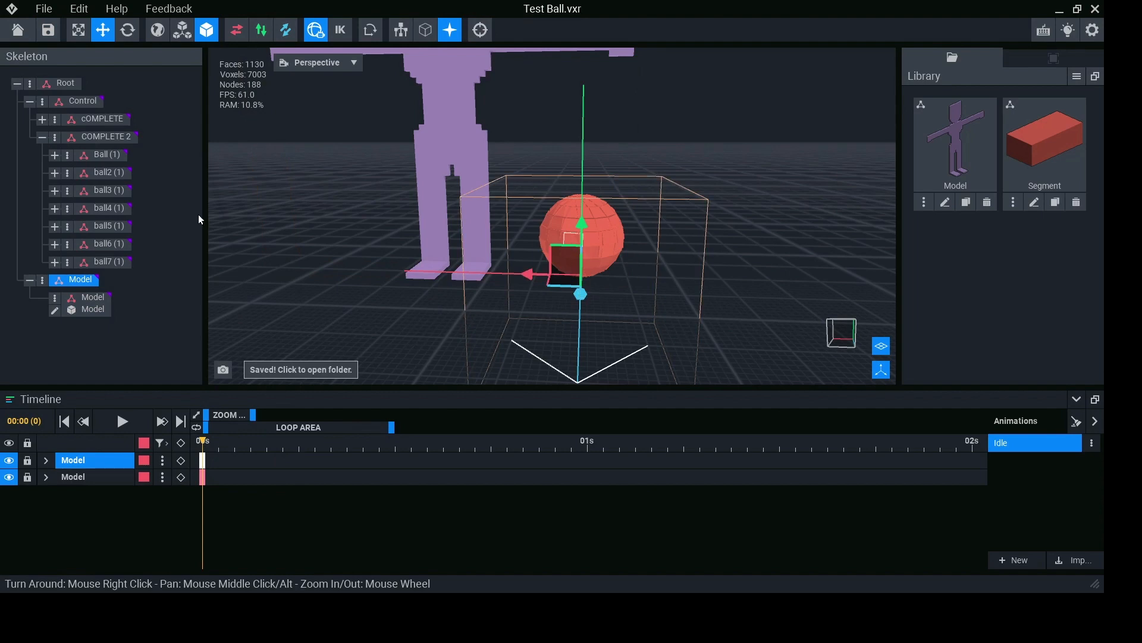
left_click(83, 104)
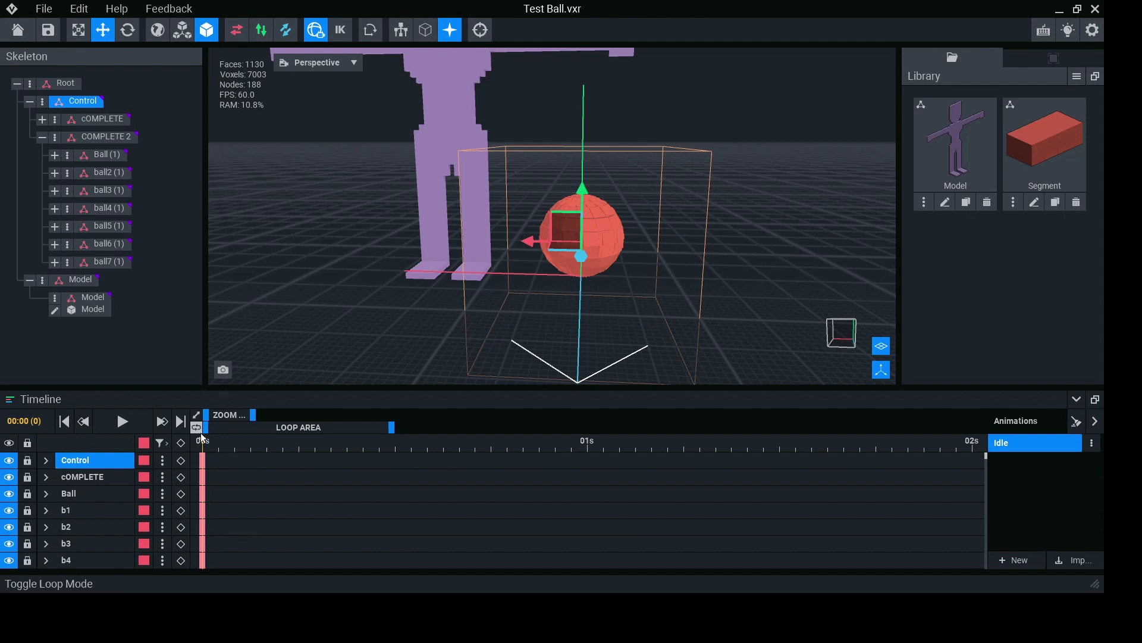
Step: Delete the humanoid Model node from the skeleton
left_click(42, 281)
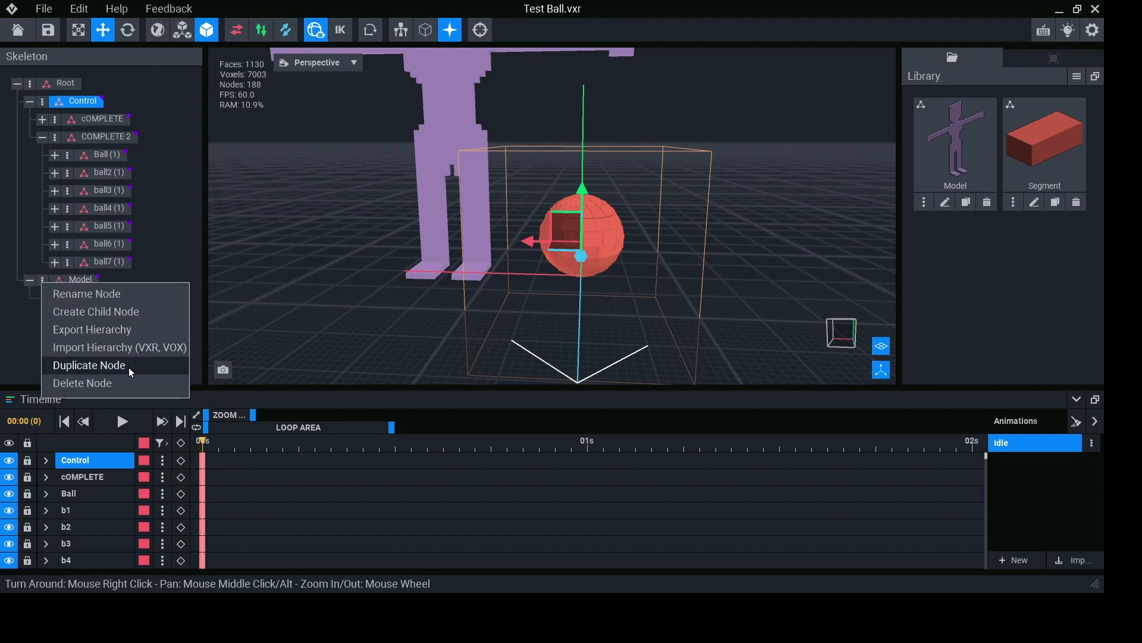
left_click(648, 257)
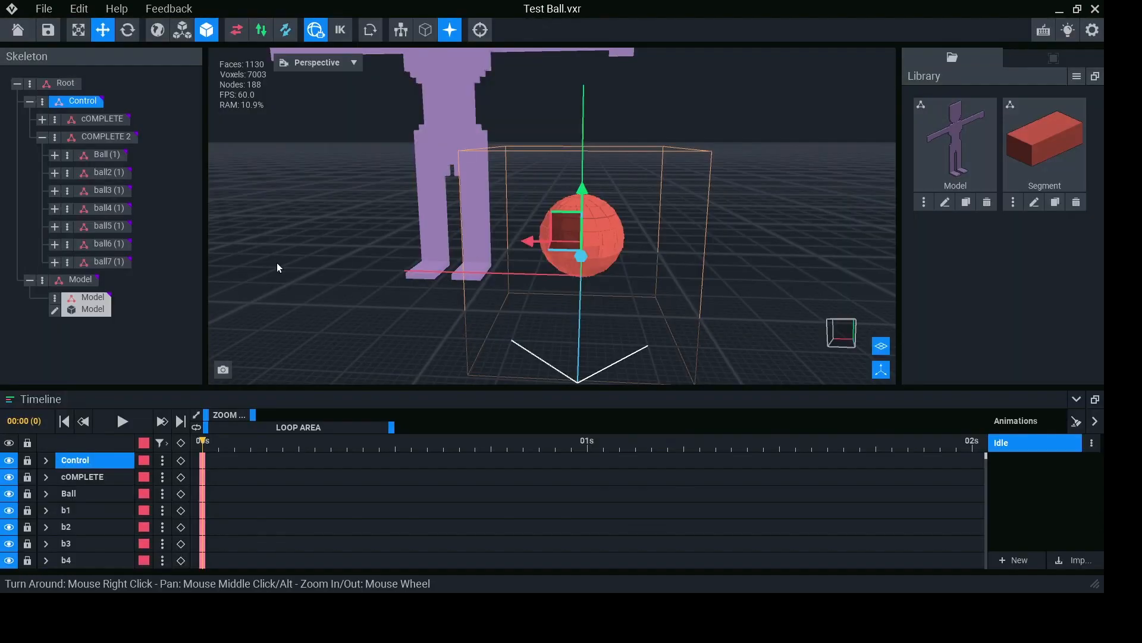
left_click(41, 280)
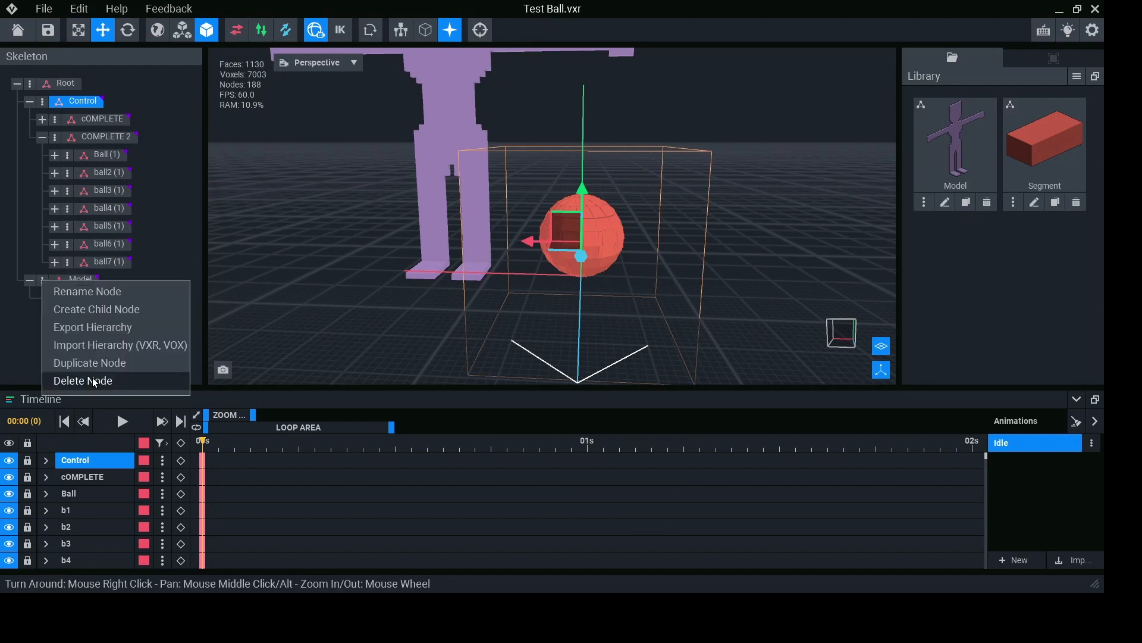
left_click(100, 378)
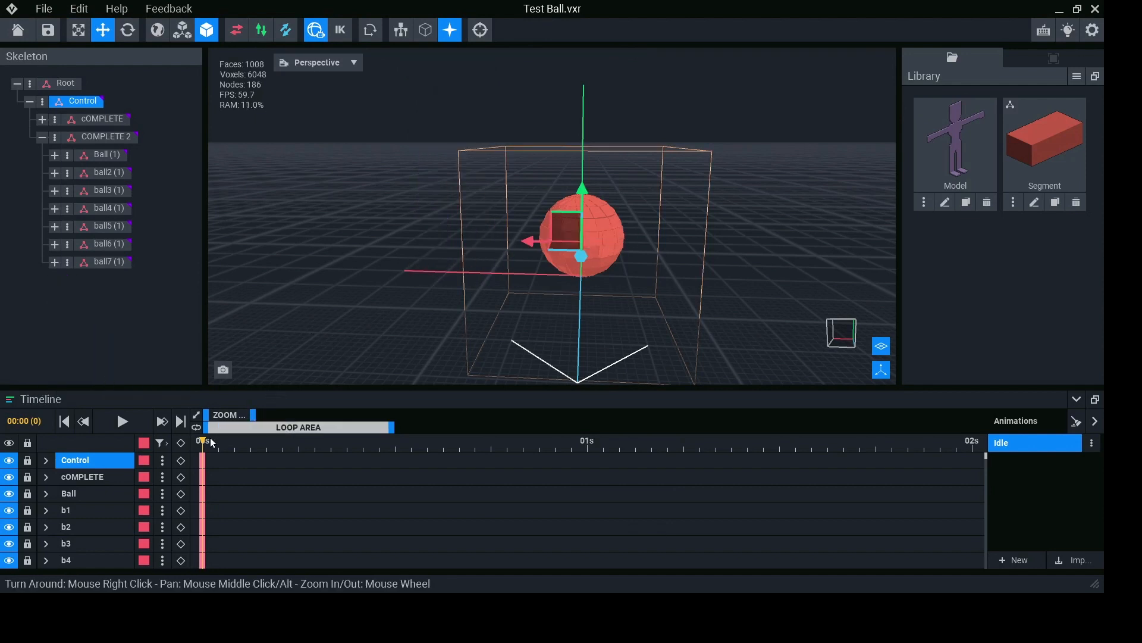
Step: Keyframe the Control node's vertical position, raising the ball at frame 6 and lowering it at frame 12
left_click_drag(256, 441, 294, 441)
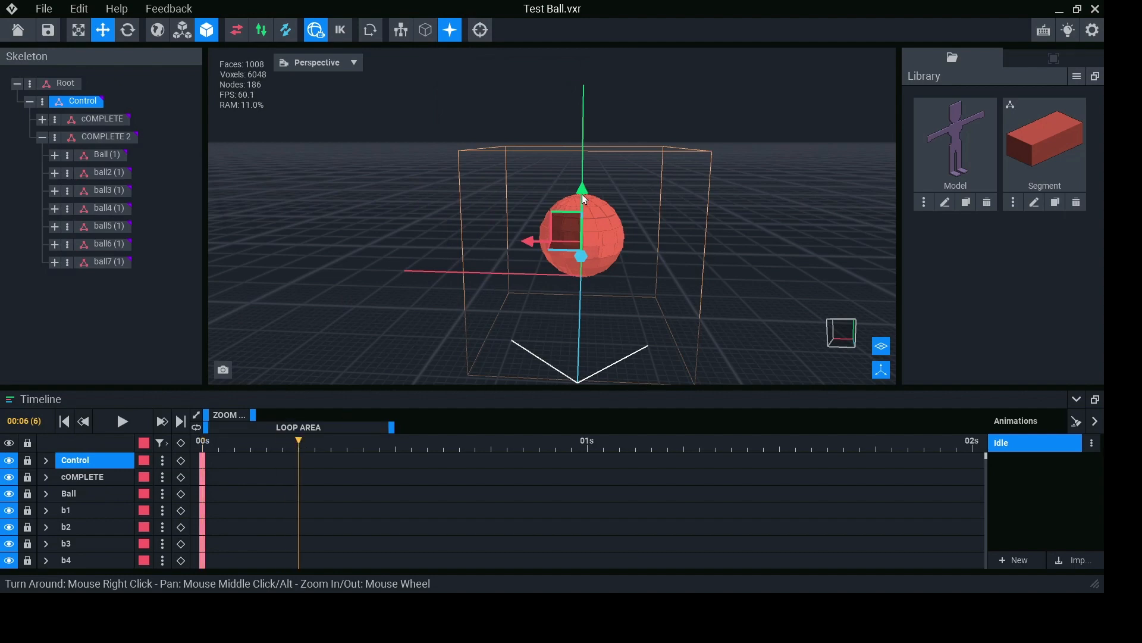
left_click_drag(585, 196, 585, 172)
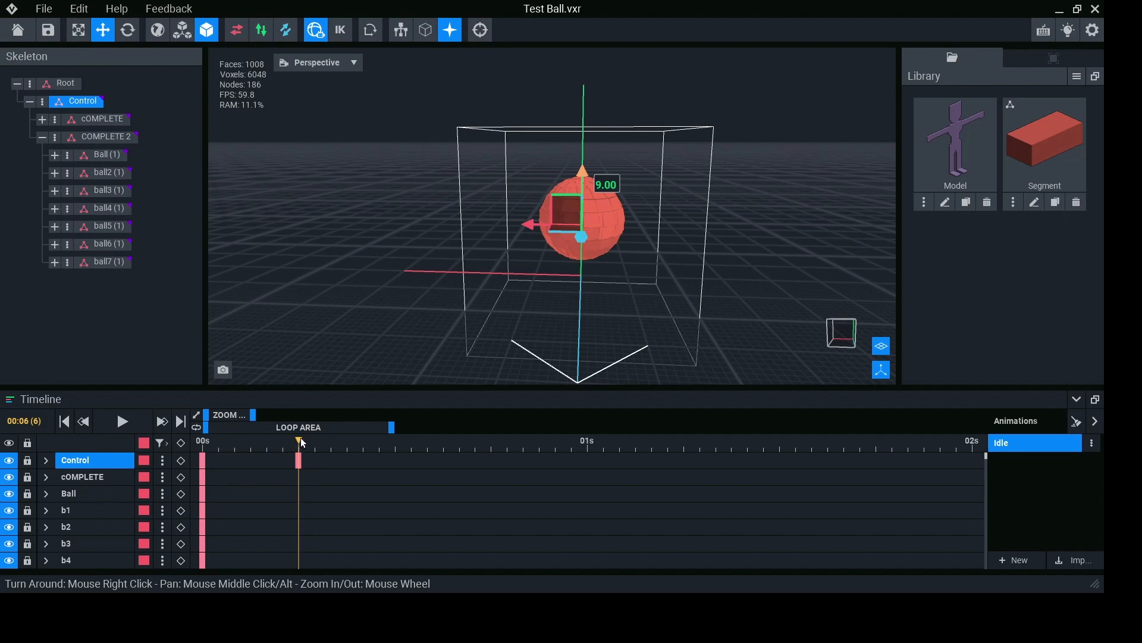
left_click_drag(301, 441, 393, 442)
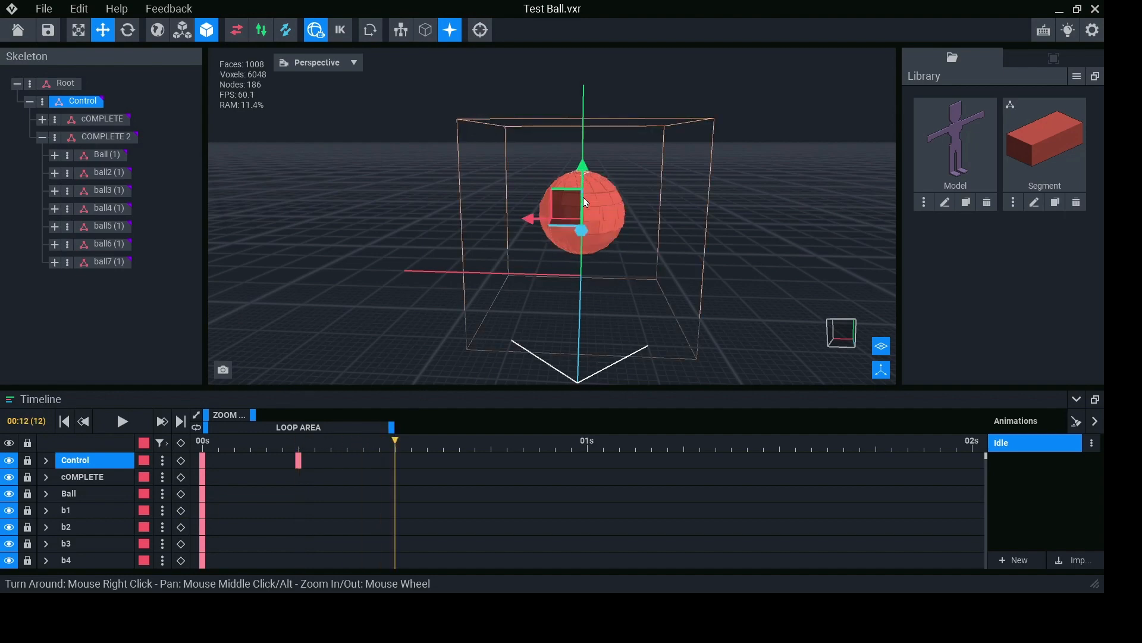
left_click_drag(583, 210, 588, 239)
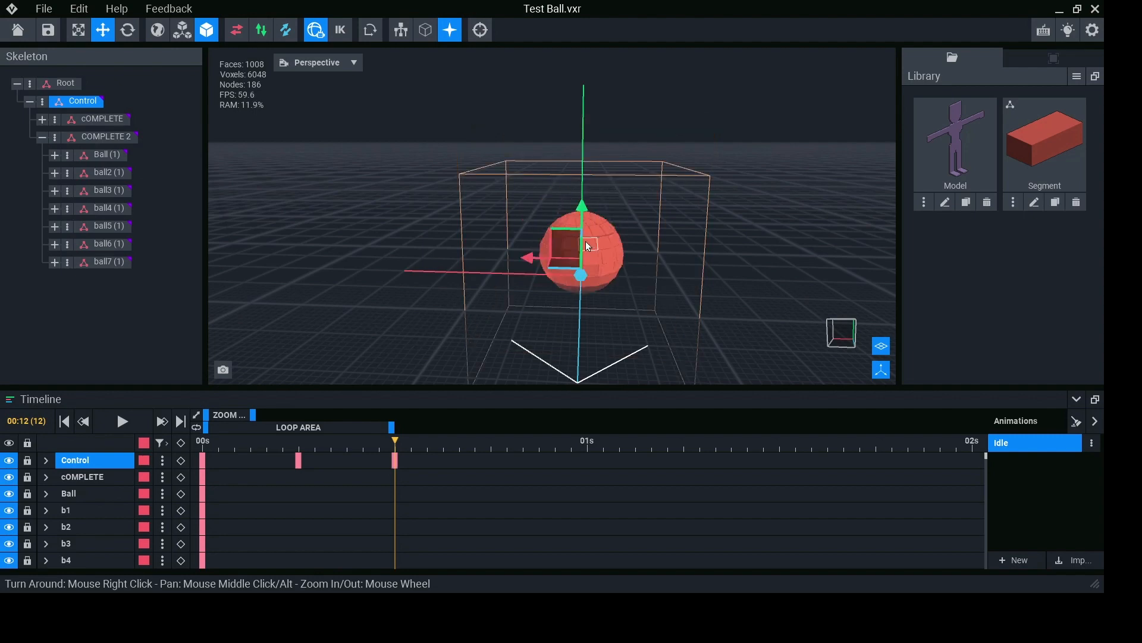
Step: Copy the Control node's first keyframe onto frame 12, then play back the bounce loop and stop it
right_click(203, 457)
left_click(249, 348)
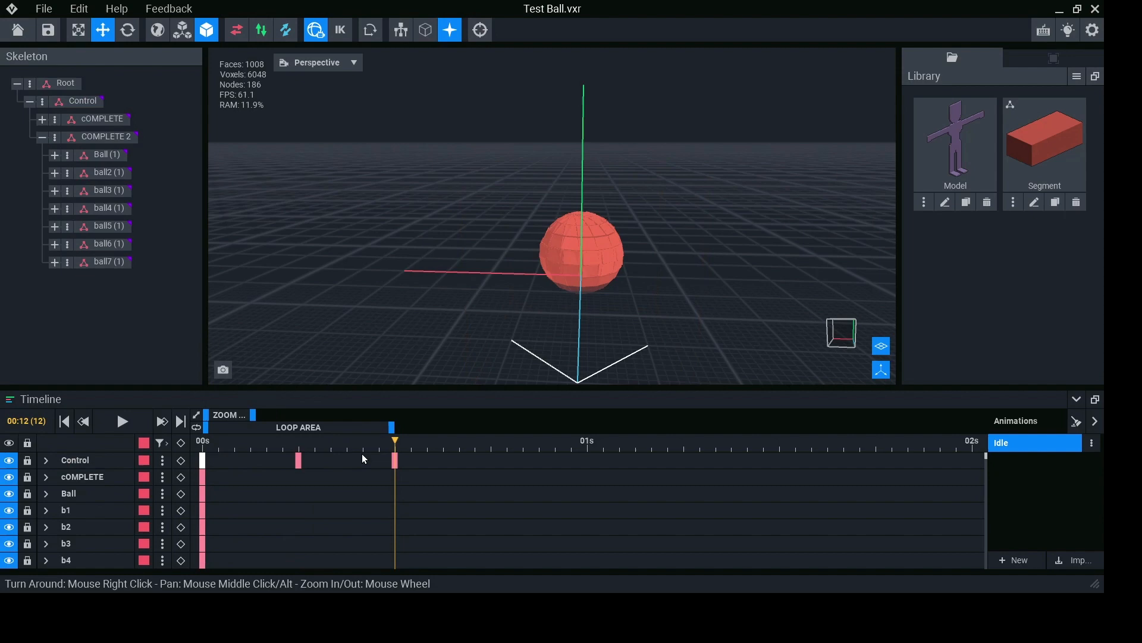
right_click(395, 461)
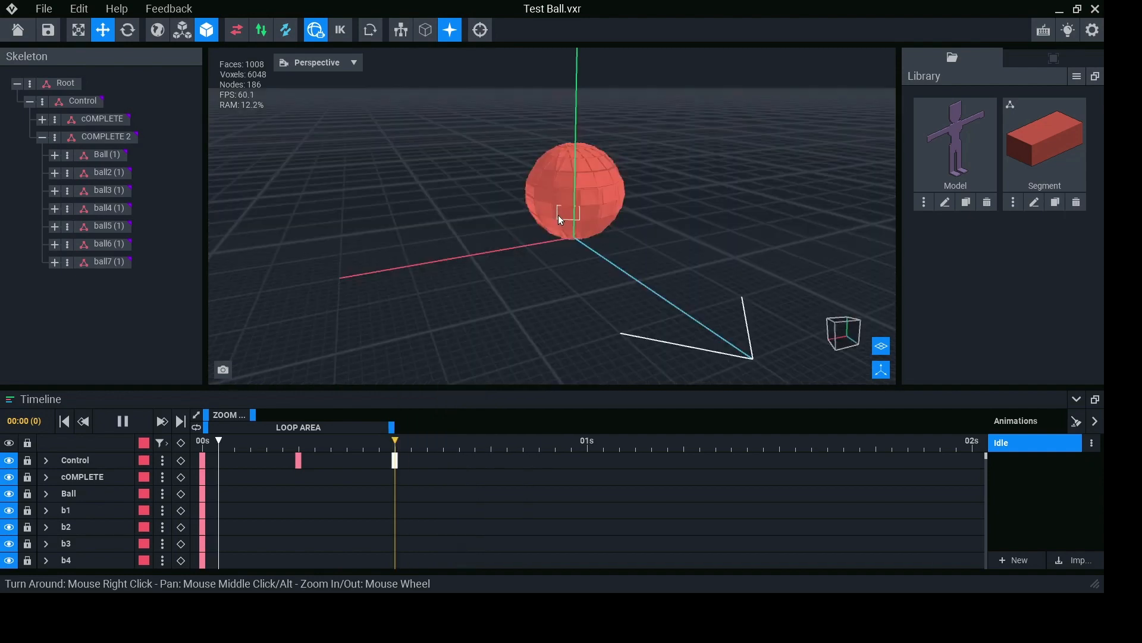
scroll(560, 216, "up", 3)
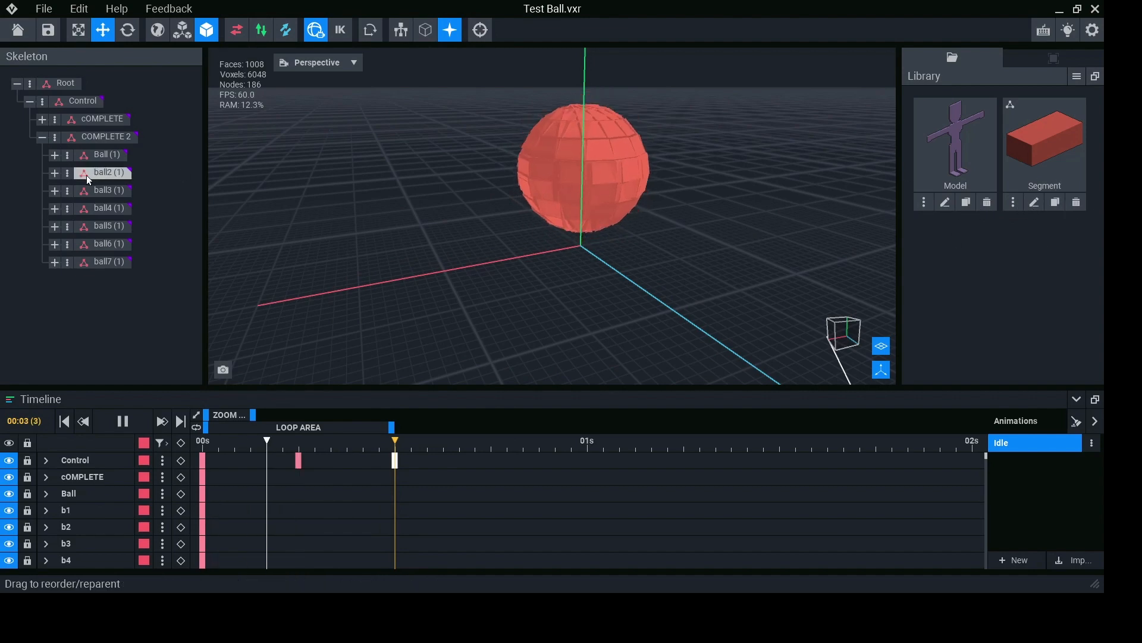
key("space")
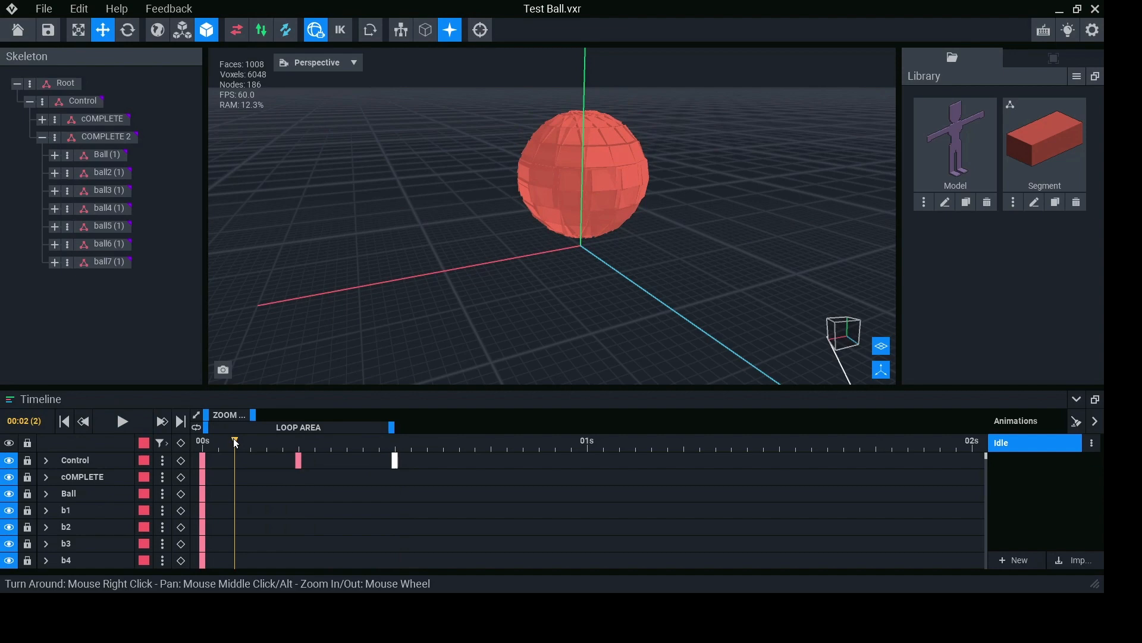
Step: Return the playhead to frame 0 and turn off Collides for the cOMPLETE and COMPLETE 2 nodes
left_click_drag(235, 442, 203, 441)
right_click_drag(580, 189, 578, 188)
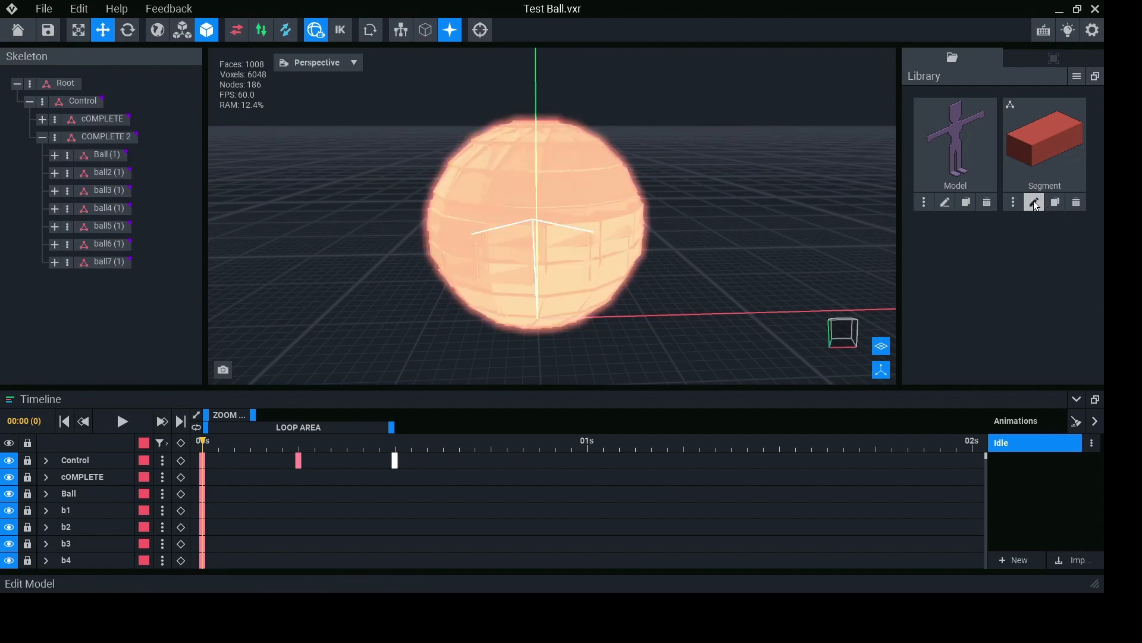
left_click(1057, 60)
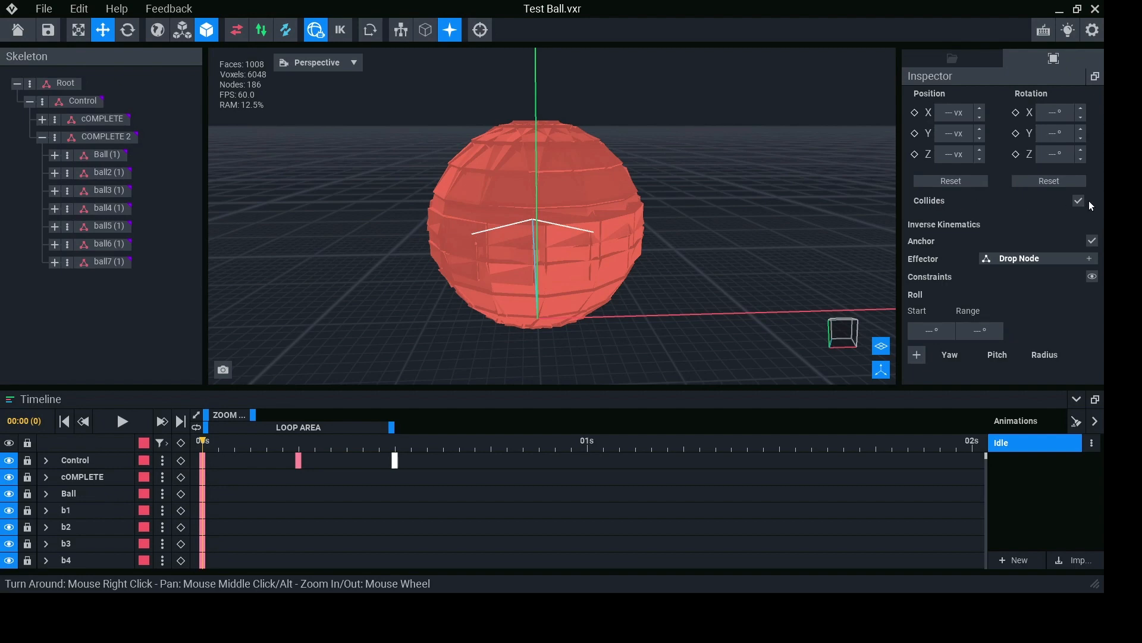
left_click(101, 119)
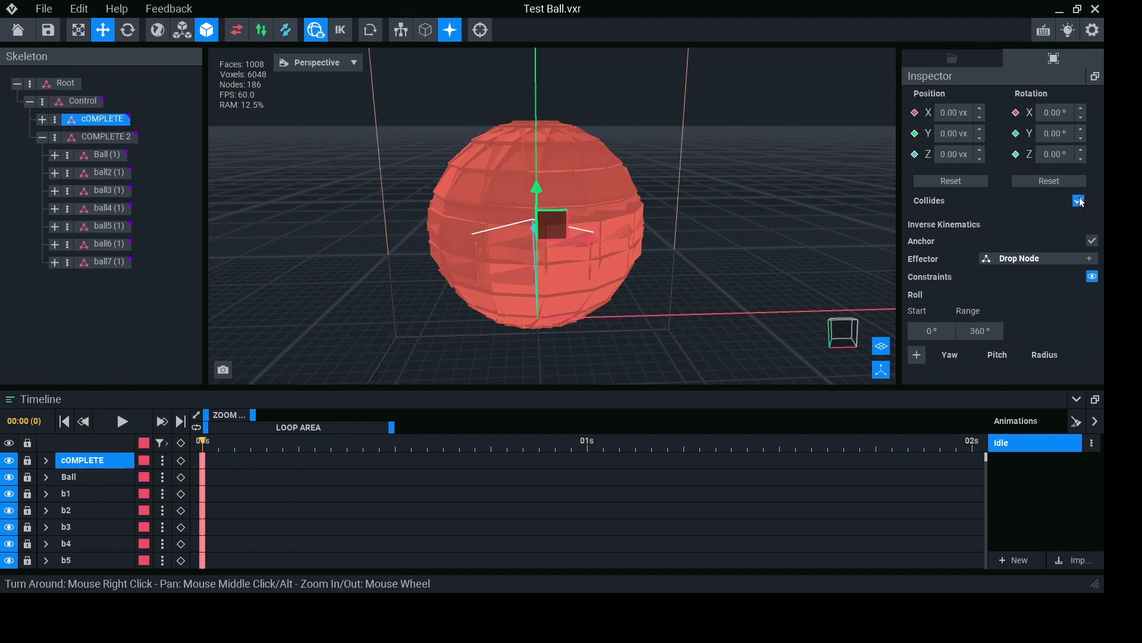
left_click(96, 136)
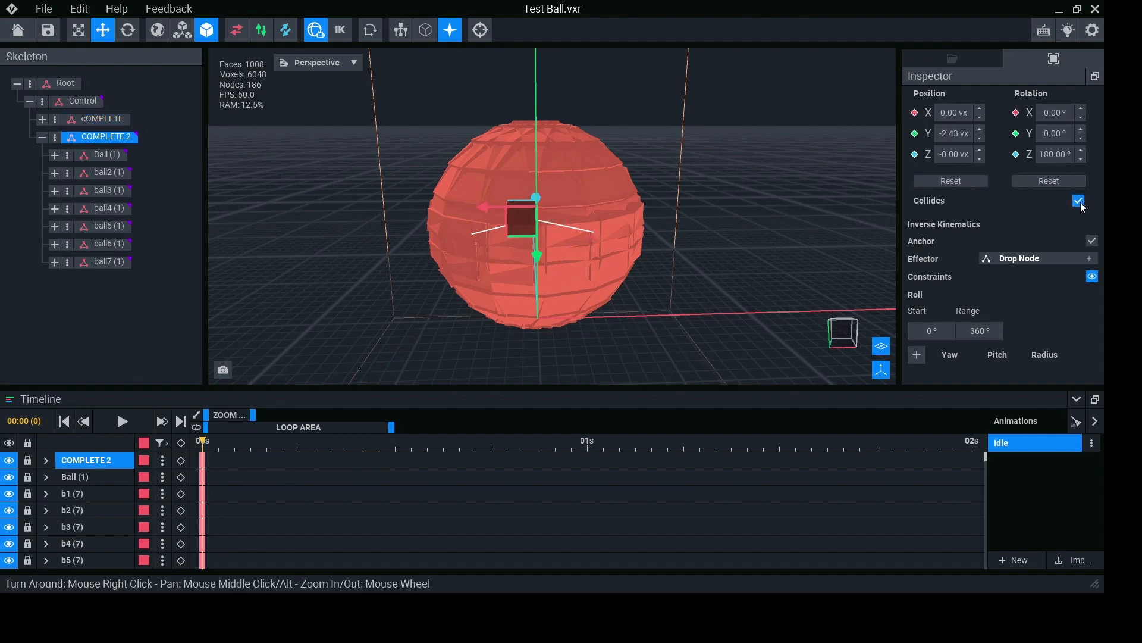
left_click(90, 119)
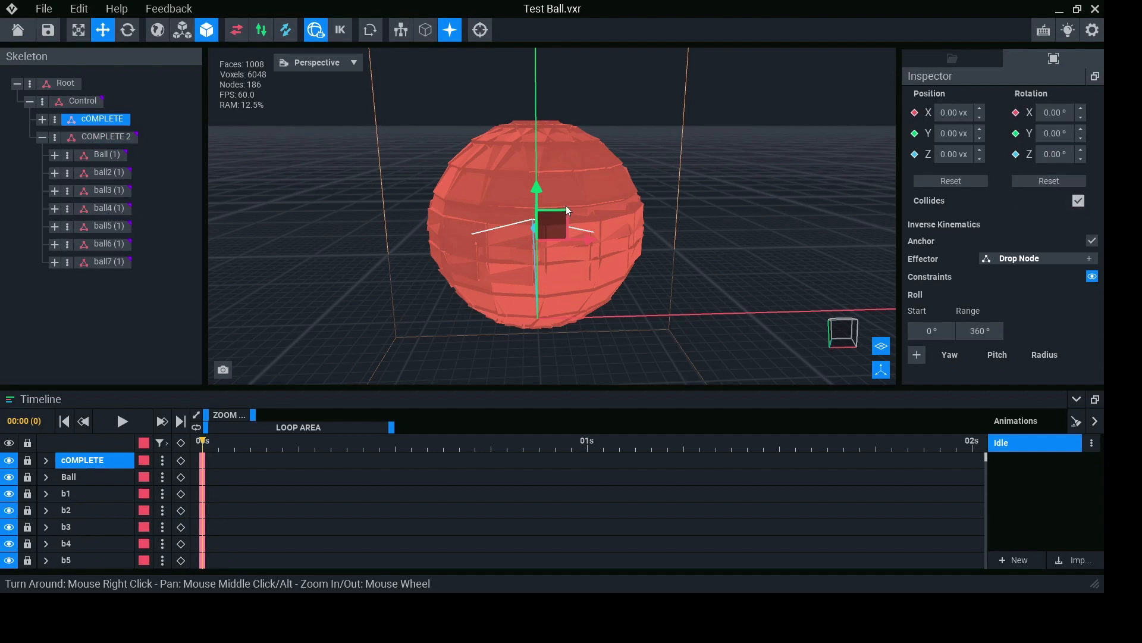
Step: Inspect the ball from several sides, expand the cOMPLETE half, and open one of its Segment models for editing
right_click_drag(565, 190, 708, 315)
scroll(482, 204, "down", 3)
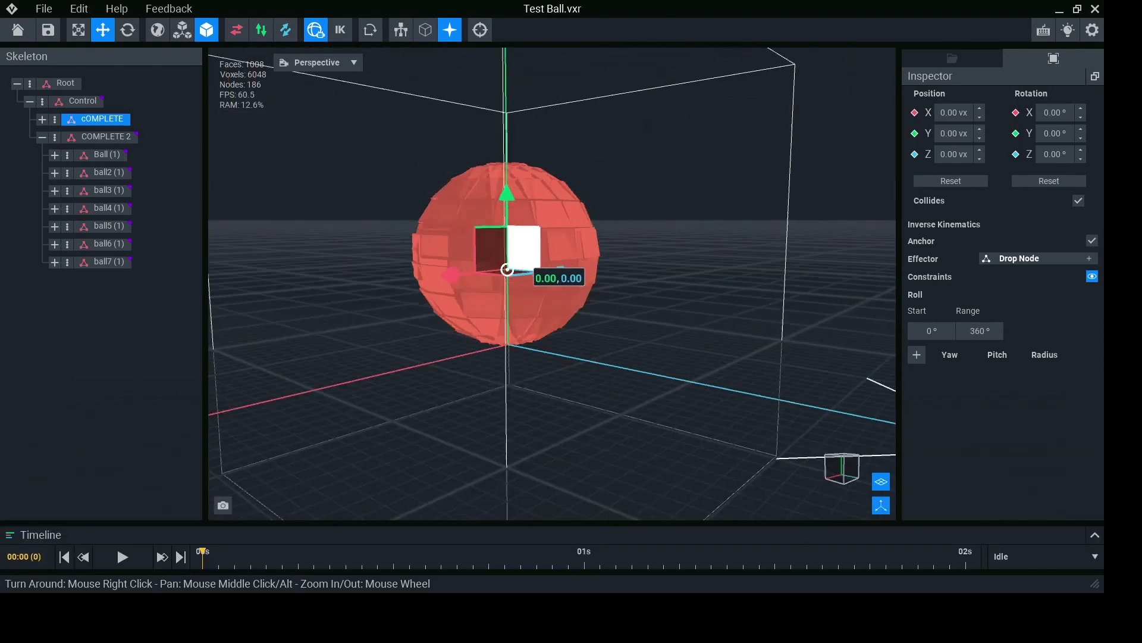
right_click_drag(522, 262, 529, 263)
middle_click_drag(529, 263, 519, 287)
right_click_drag(528, 263, 497, 293)
scroll(533, 263, "up", 4)
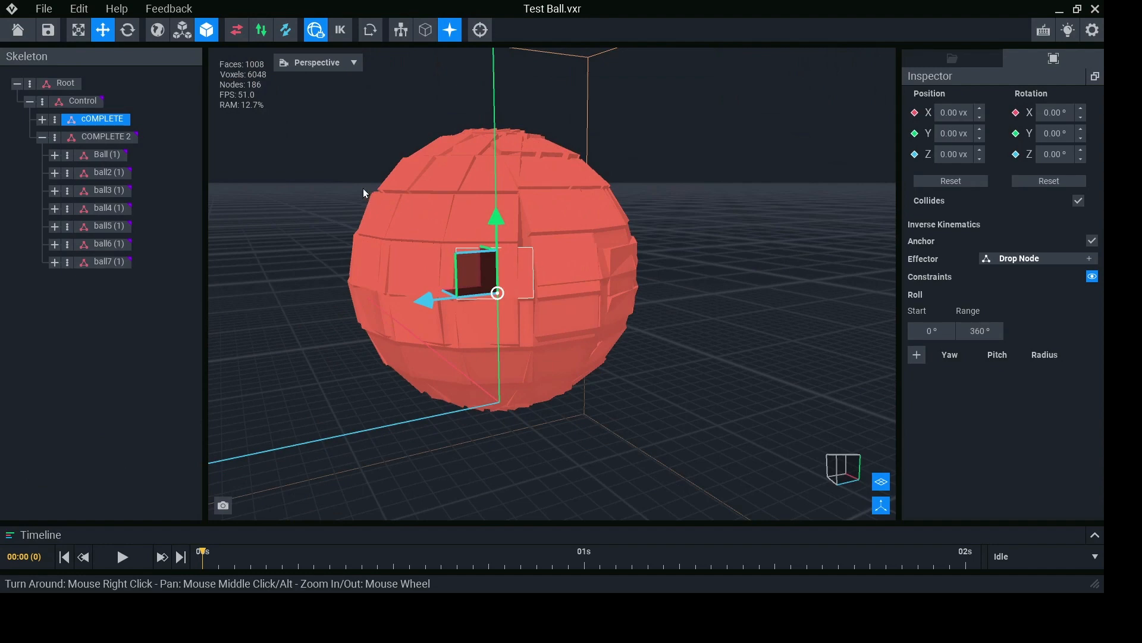
left_click(41, 120)
left_click(79, 203)
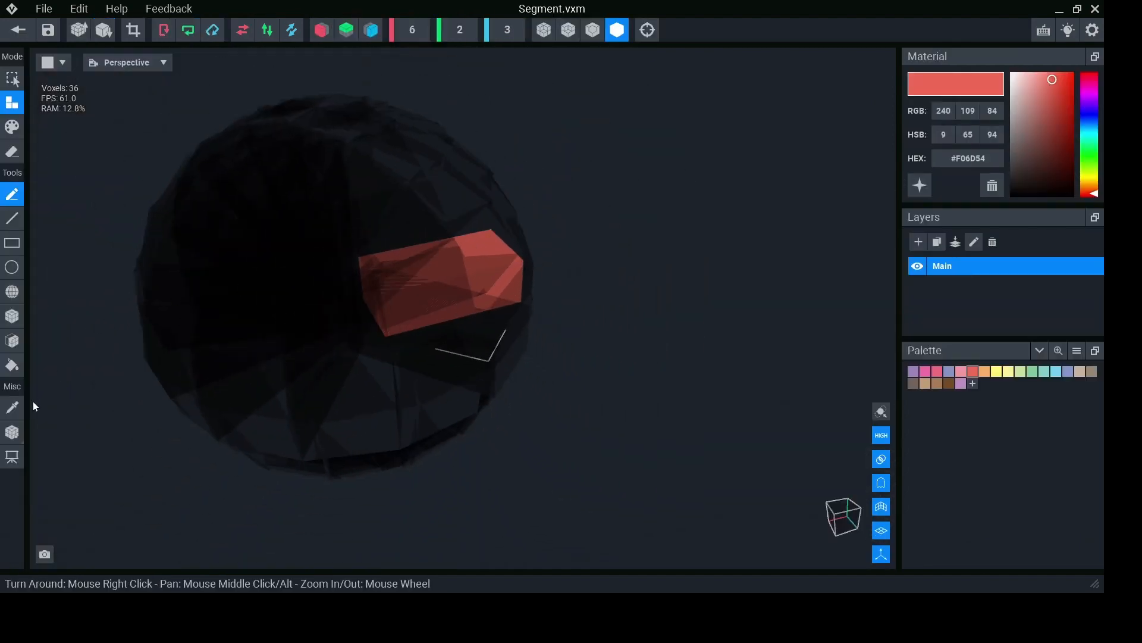
Step: Move the Segment's pivot along the X axis farther away from the block, then save and return to the project
left_click(12, 432)
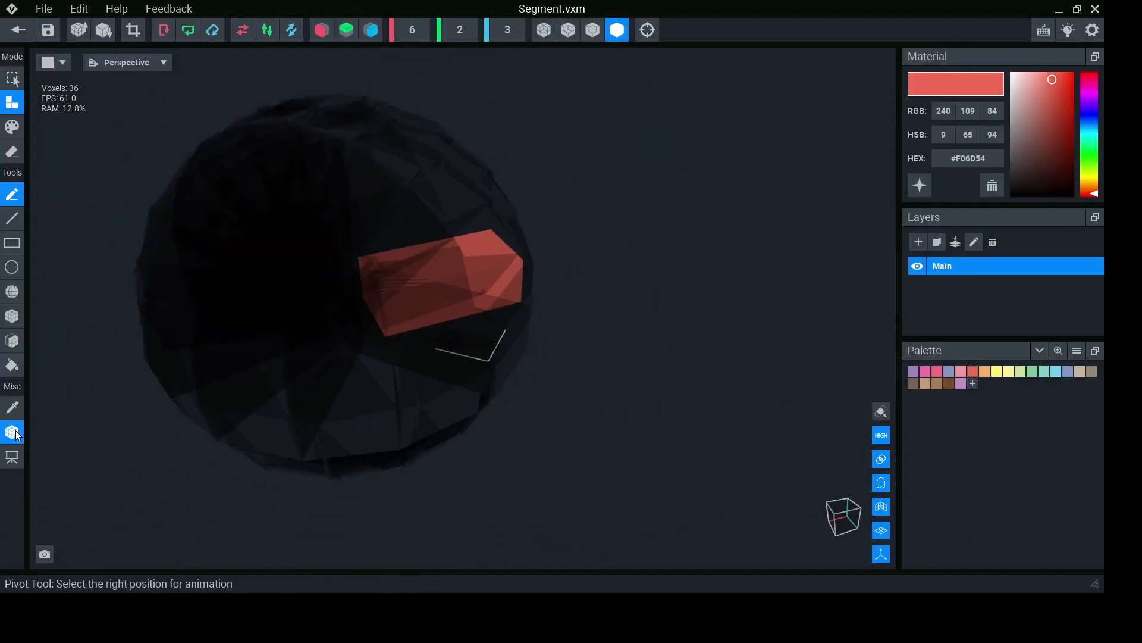
left_click(333, 286)
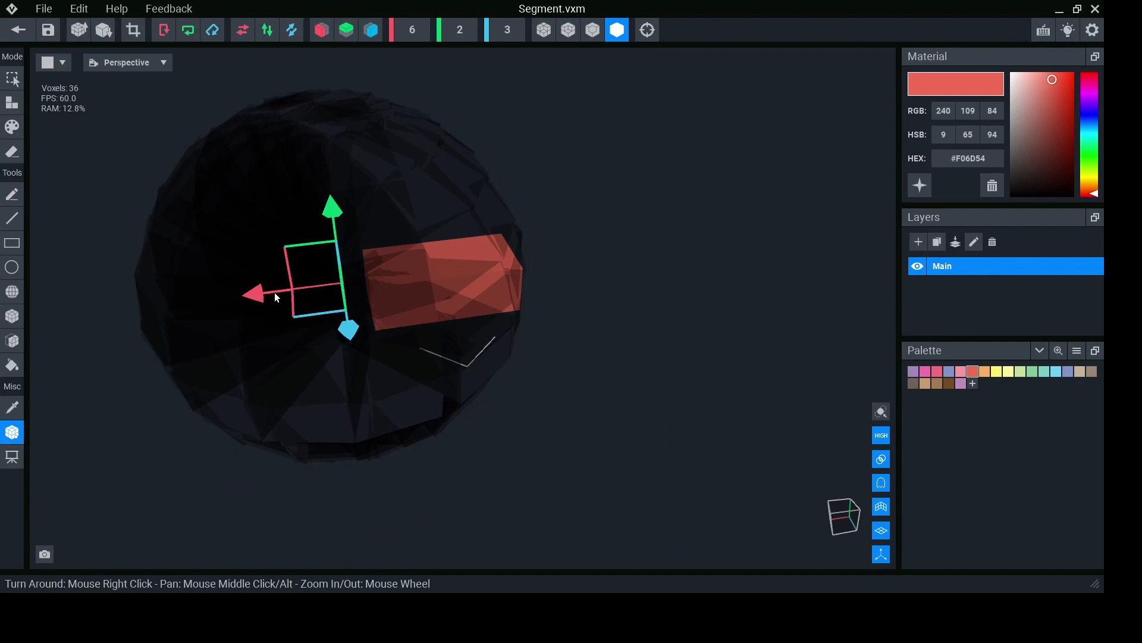
left_click_drag(305, 290, 218, 301)
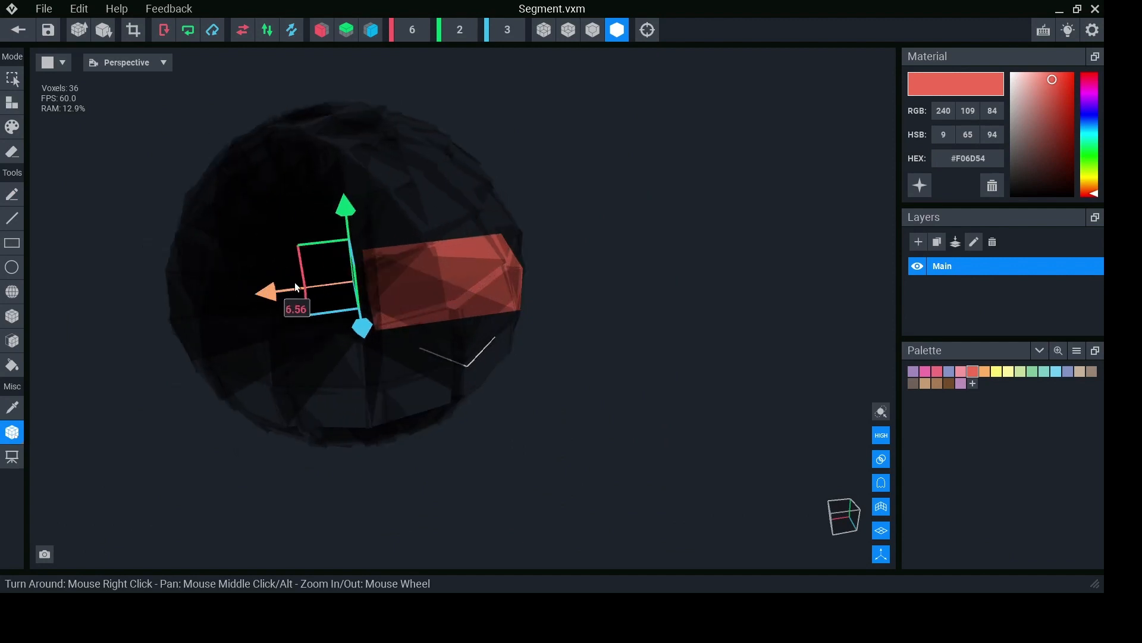
left_click_drag(328, 269, 341, 279)
scroll(342, 278, "down", 3)
right_click_drag(341, 278, 417, 262)
left_click(24, 31)
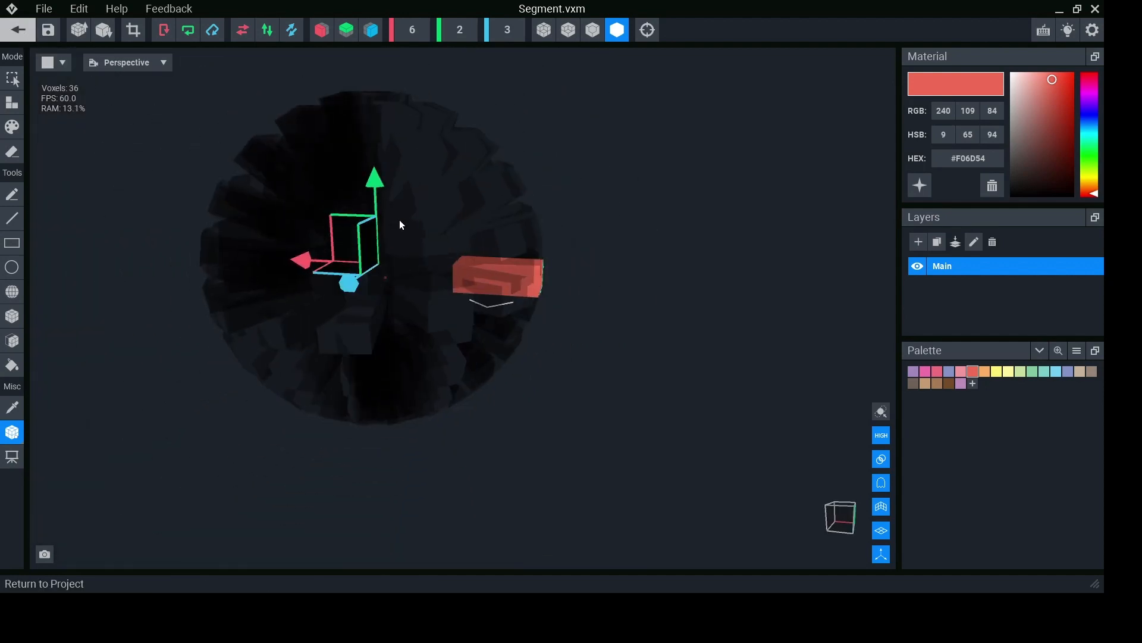
left_click(426, 230)
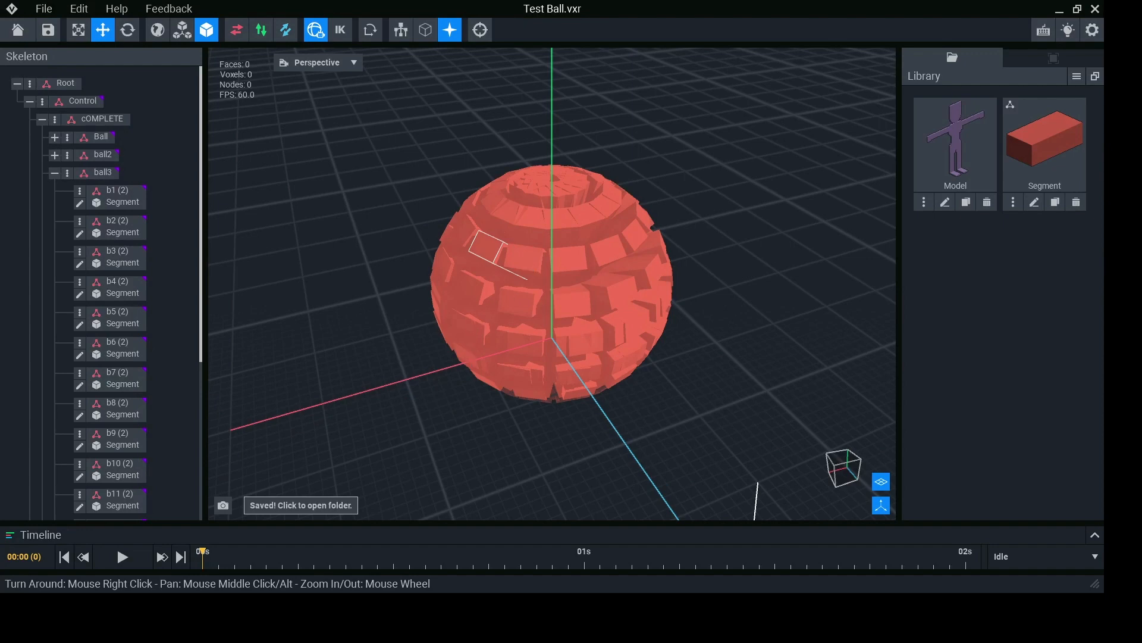
Step: Collapse ball3 and adjust the vertical position of COMPLETE 2 so the two halves of the ball meet evenly
left_click(58, 173)
left_click(103, 262)
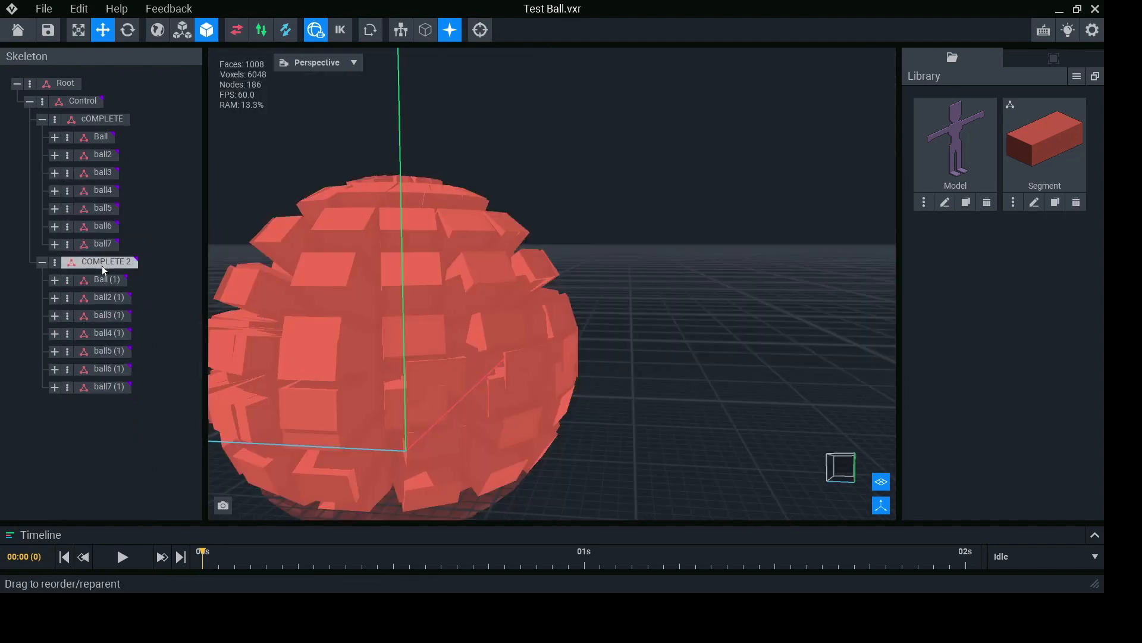
left_click_drag(392, 357, 414, 471)
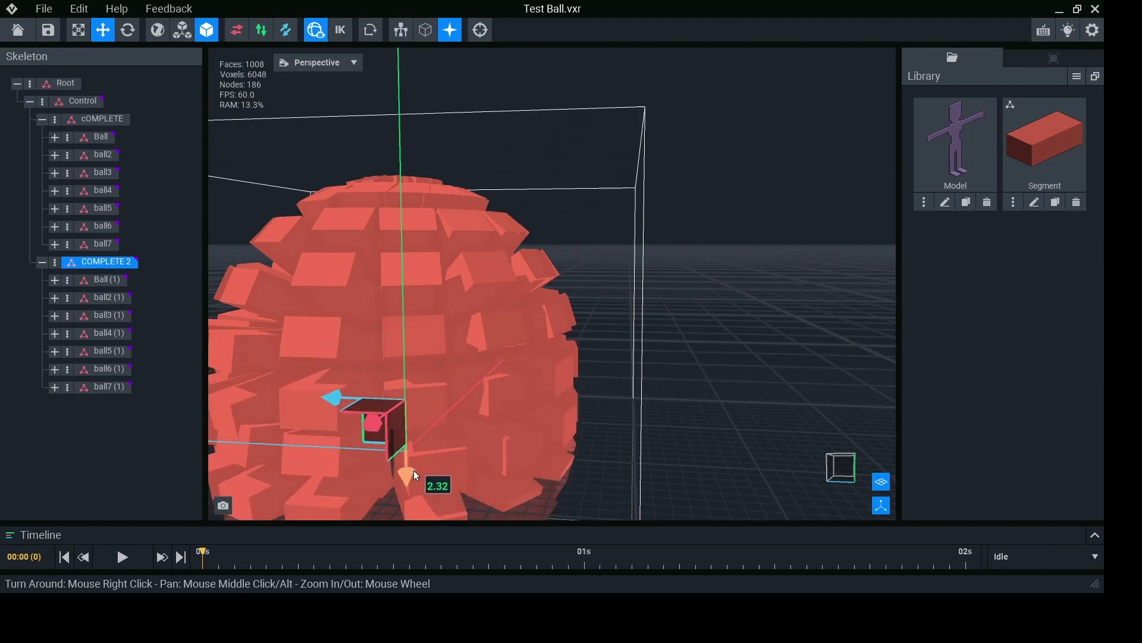
left_click(420, 445)
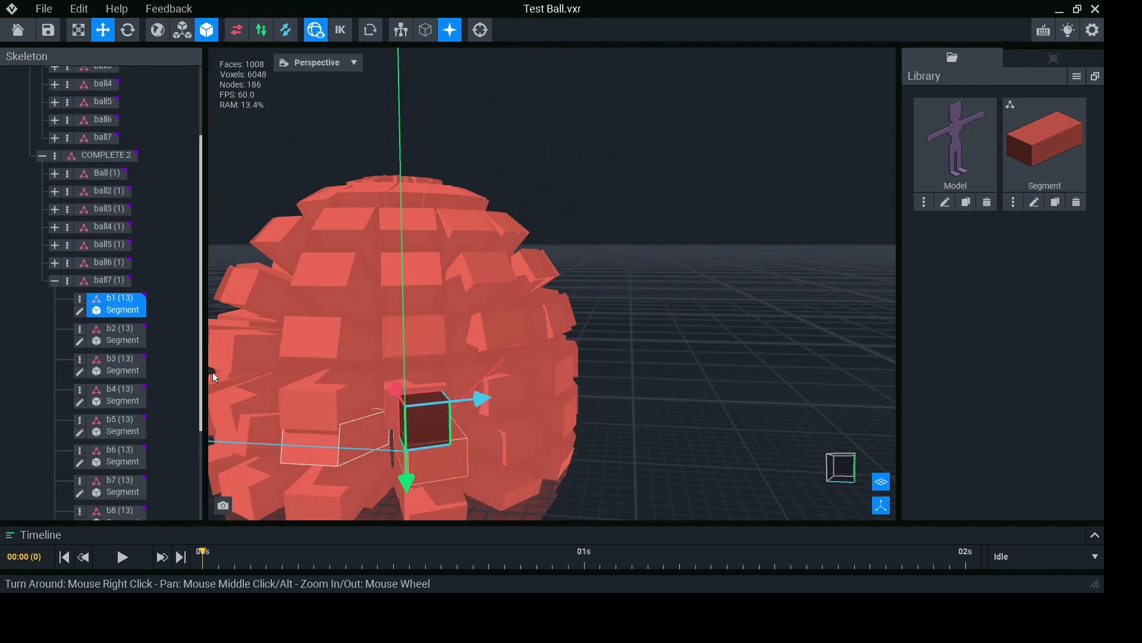
left_click(104, 155)
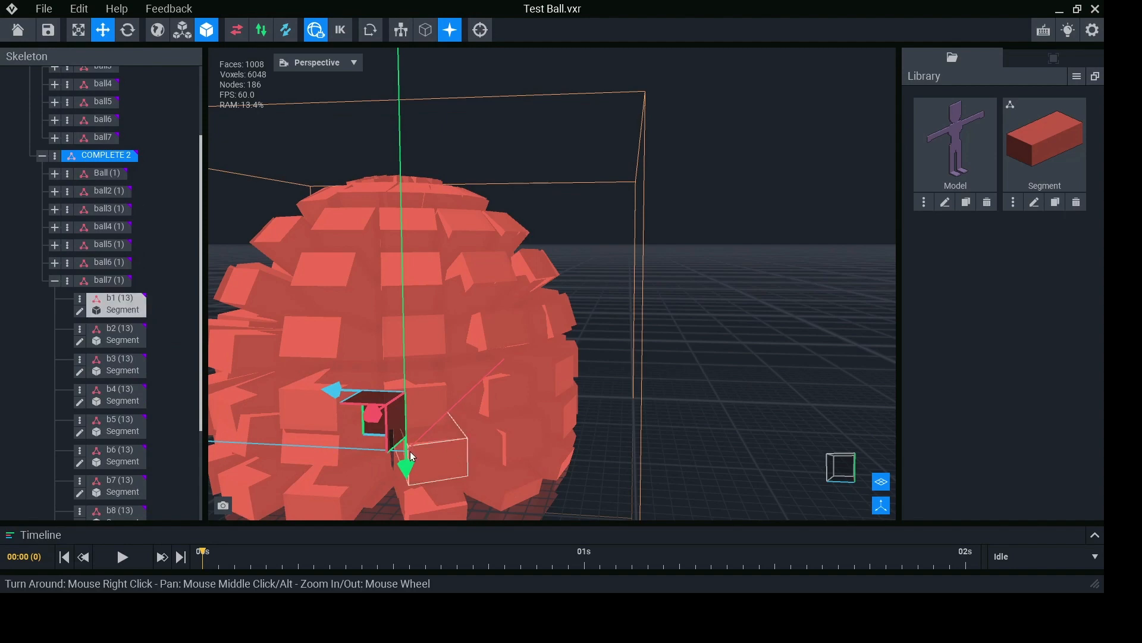
mouse_move(409, 470)
left_mouse_down()
mouse_move(412, 441)
mouse_move(416, 449)
left_mouse_up()
right_click_drag(412, 408, 418, 405)
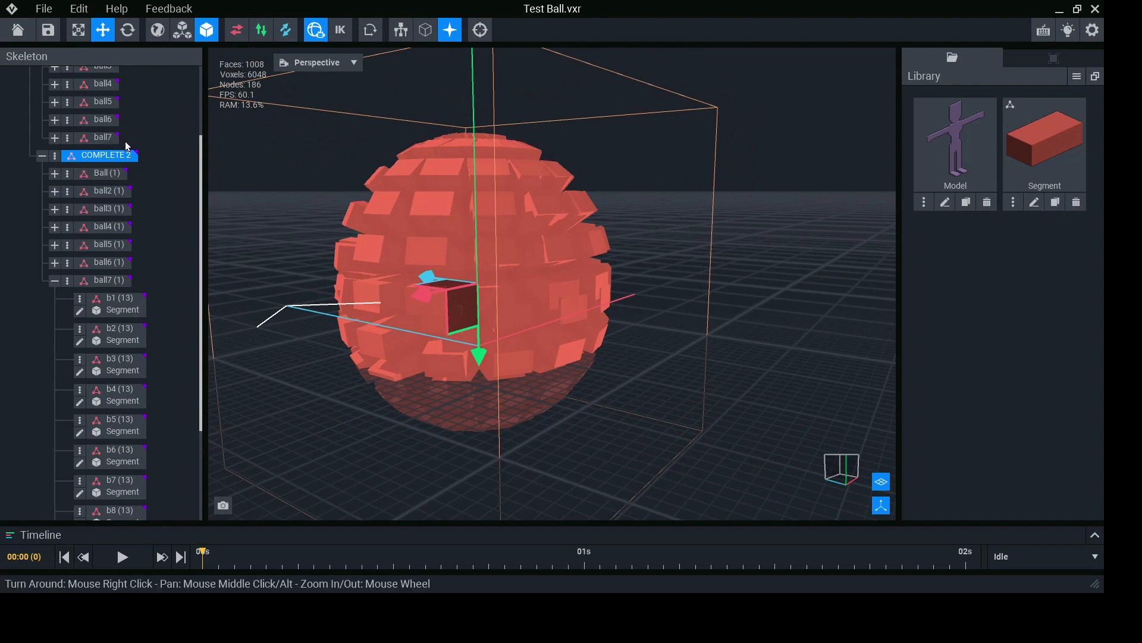
Step: Raise the Control node vertically until the enlarged ball clears the ground grid, and check it from other sides
scroll(92, 106, "up", 3)
left_click(93, 102)
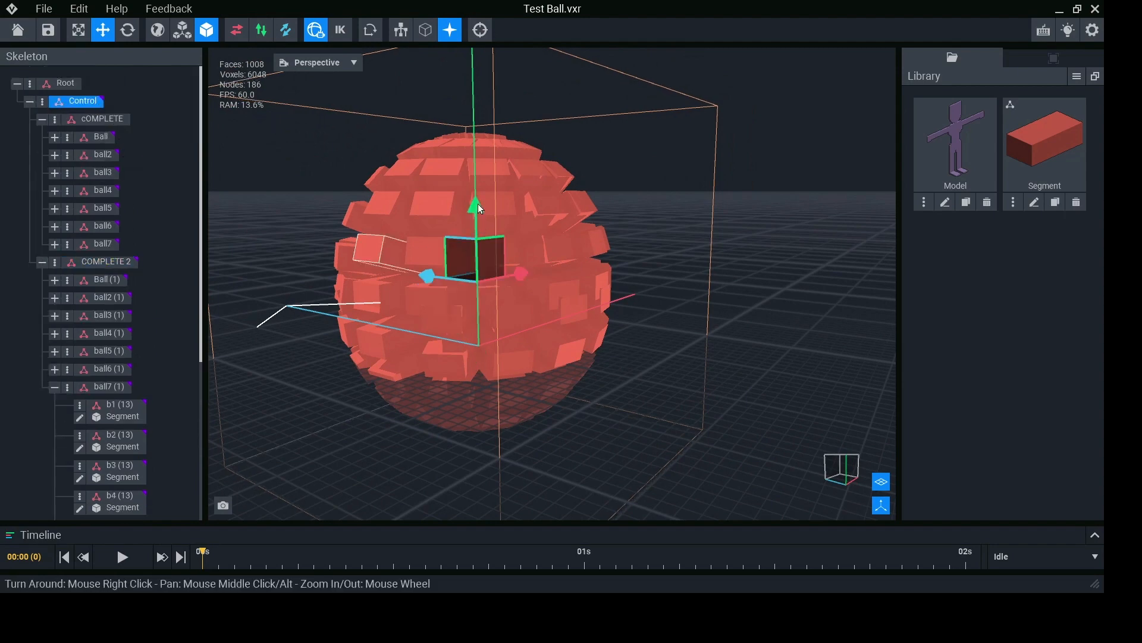
left_click_drag(477, 205, 503, 205)
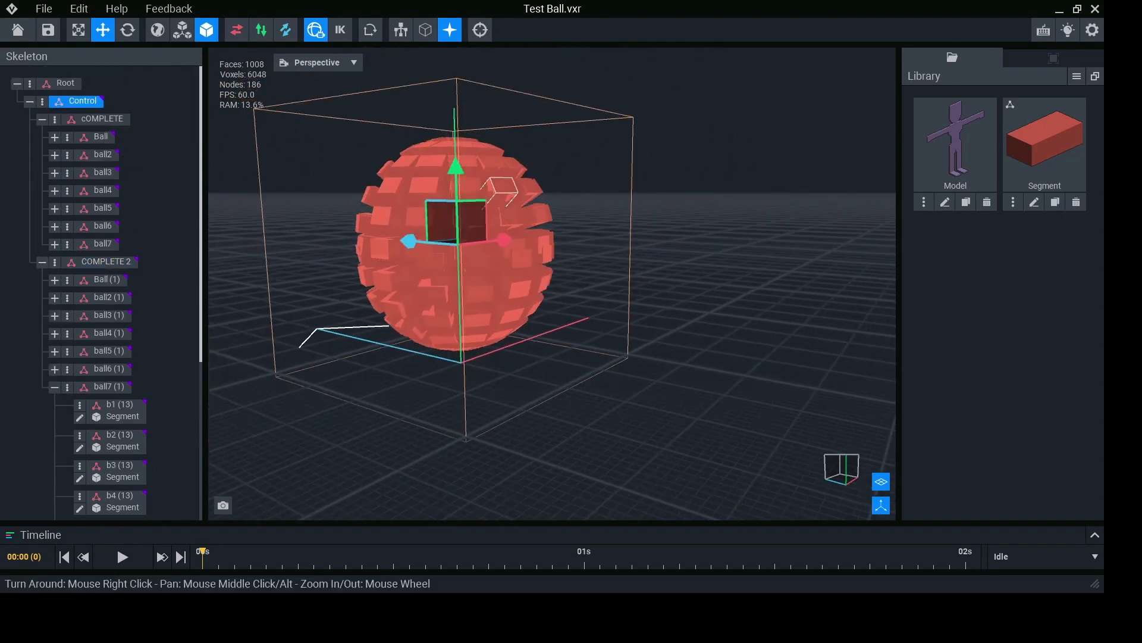
right_click_drag(501, 230, 418, 403)
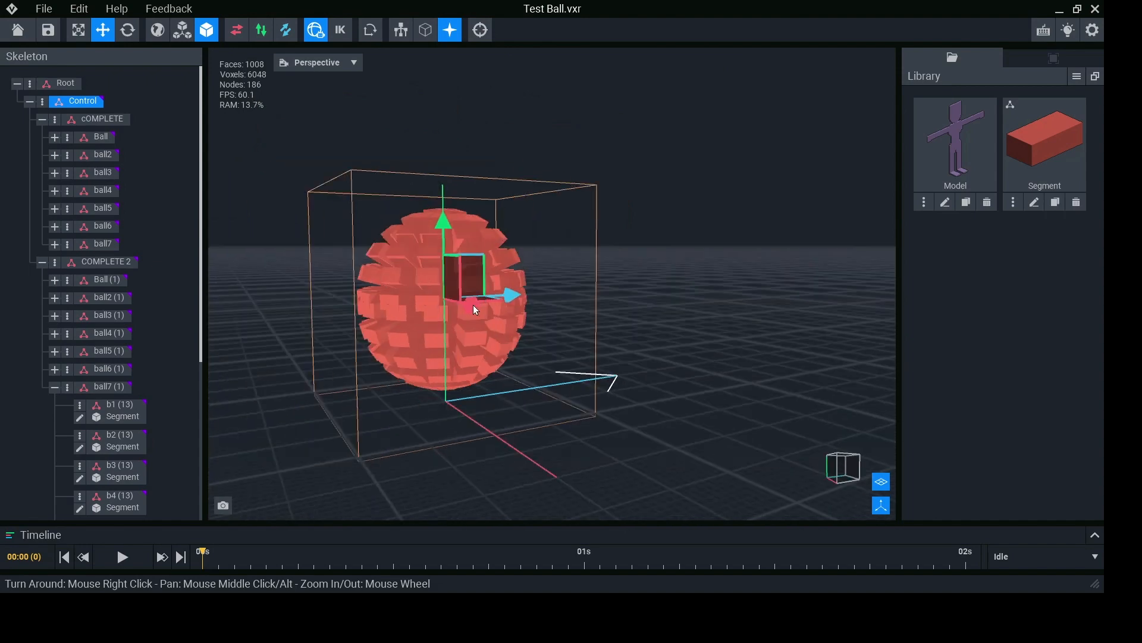
scroll(391, 260, "up", 2)
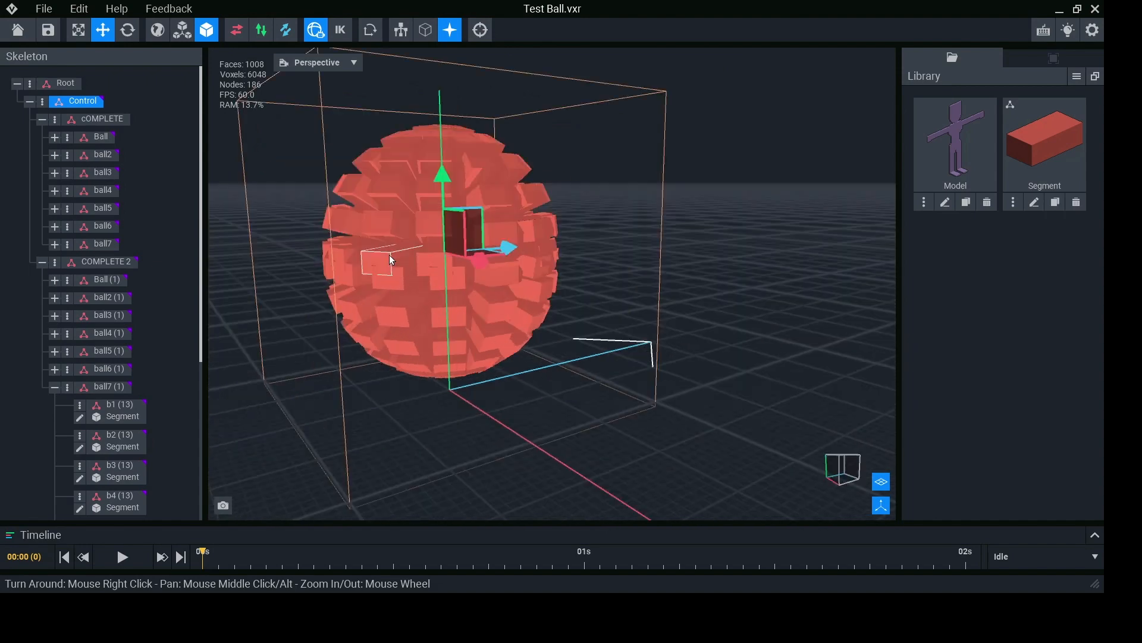
Step: Rotate the cOMPLETE half slightly about its vertical axis to line up its segments with the other half
left_click(119, 122)
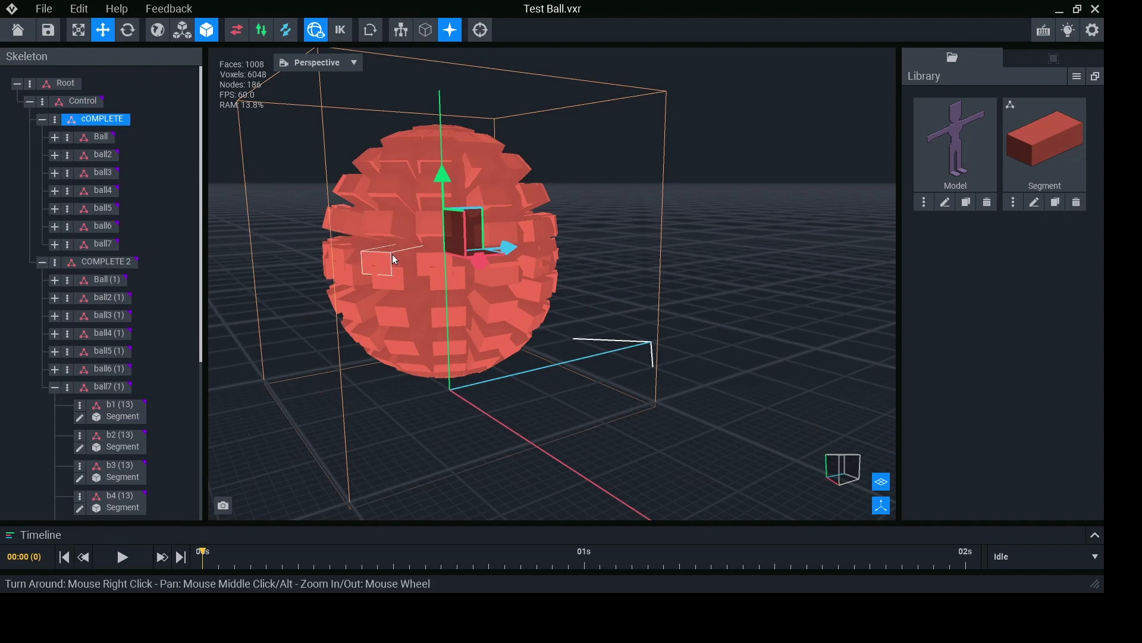
key("e")
left_click_drag(435, 262, 476, 276)
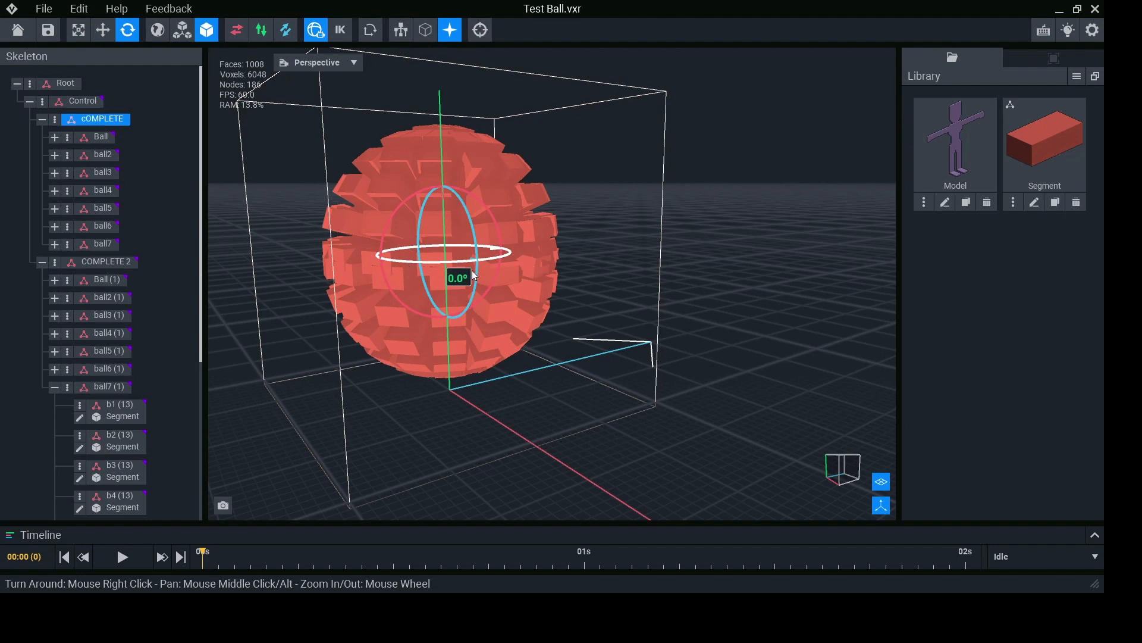
left_click(411, 274)
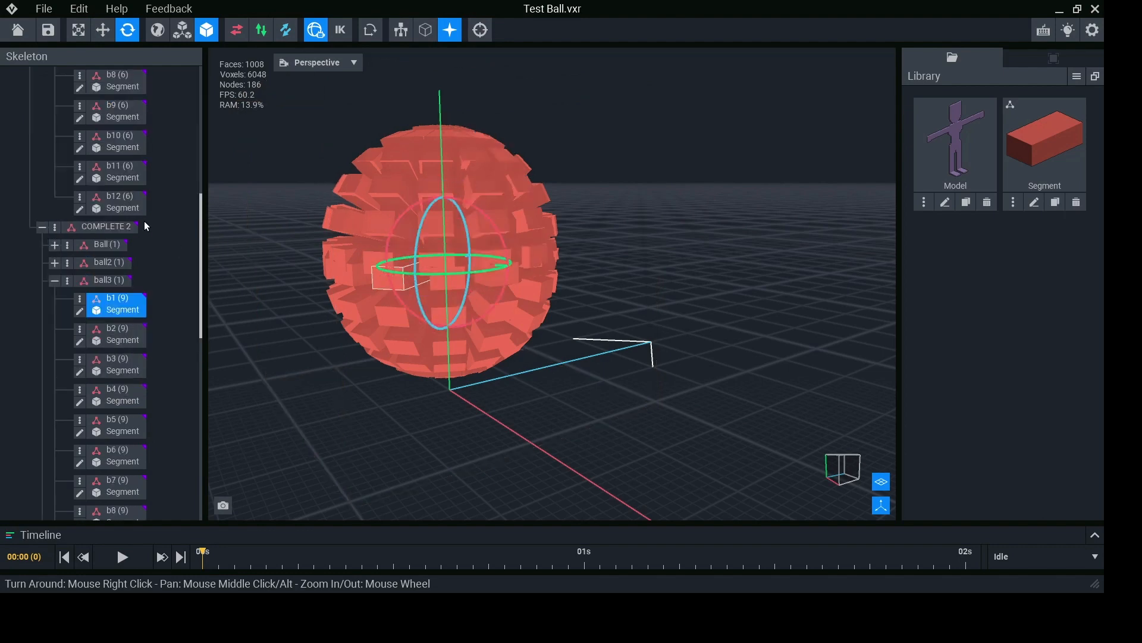
left_click(426, 266)
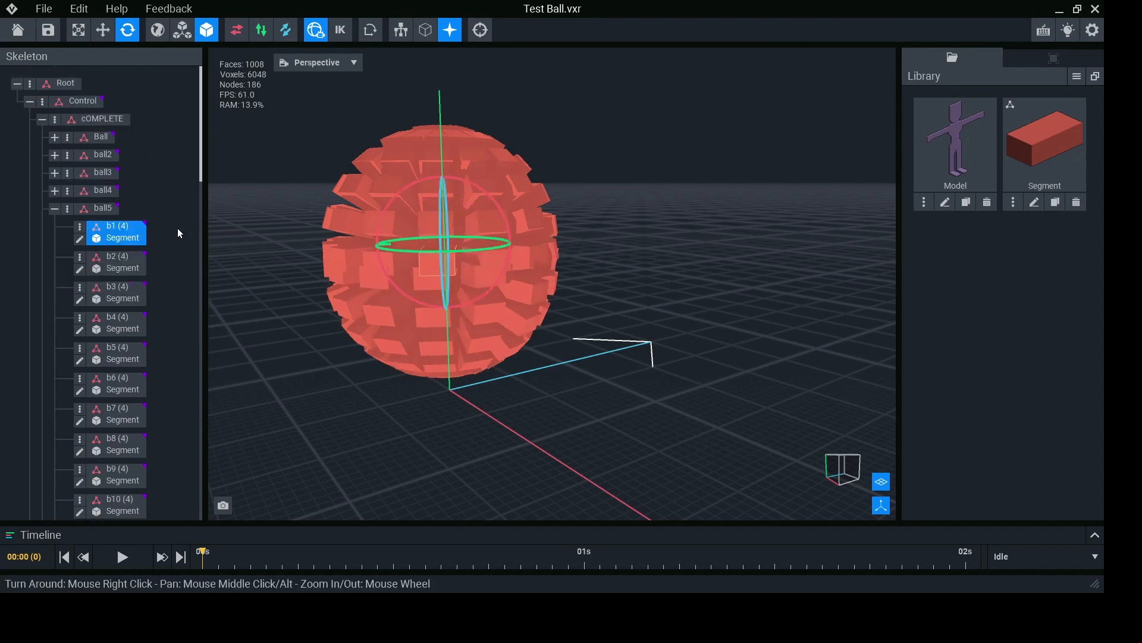
left_click(110, 123)
right_click_drag(441, 264, 442, 267)
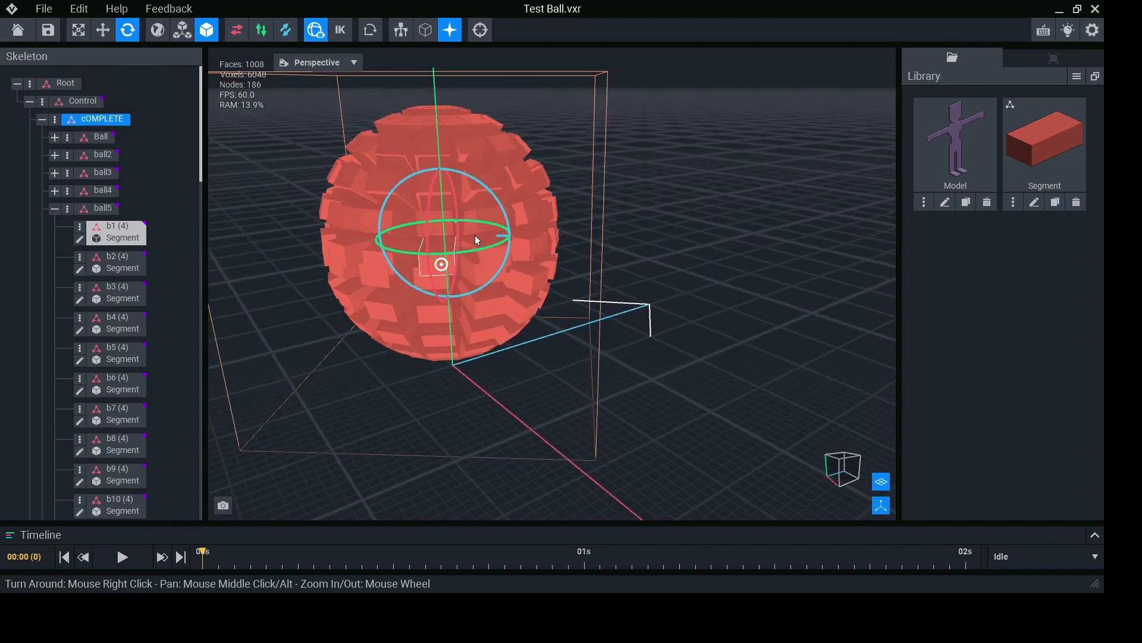
left_click_drag(476, 238, 477, 238)
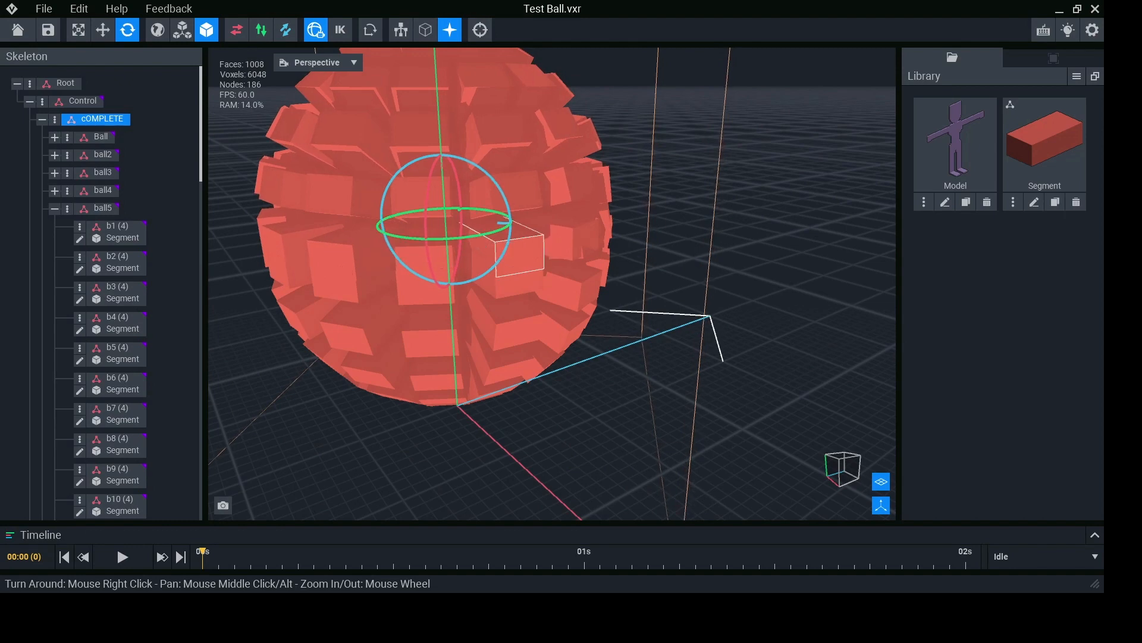
scroll(478, 238, "down", 3)
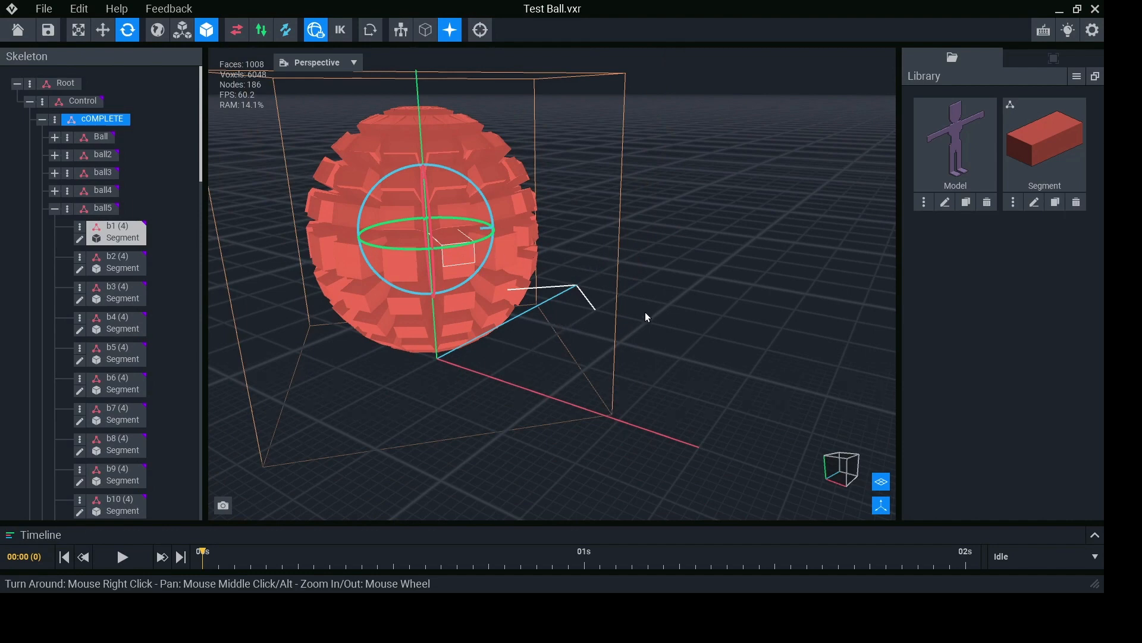
right_click_drag(645, 313, 713, 461)
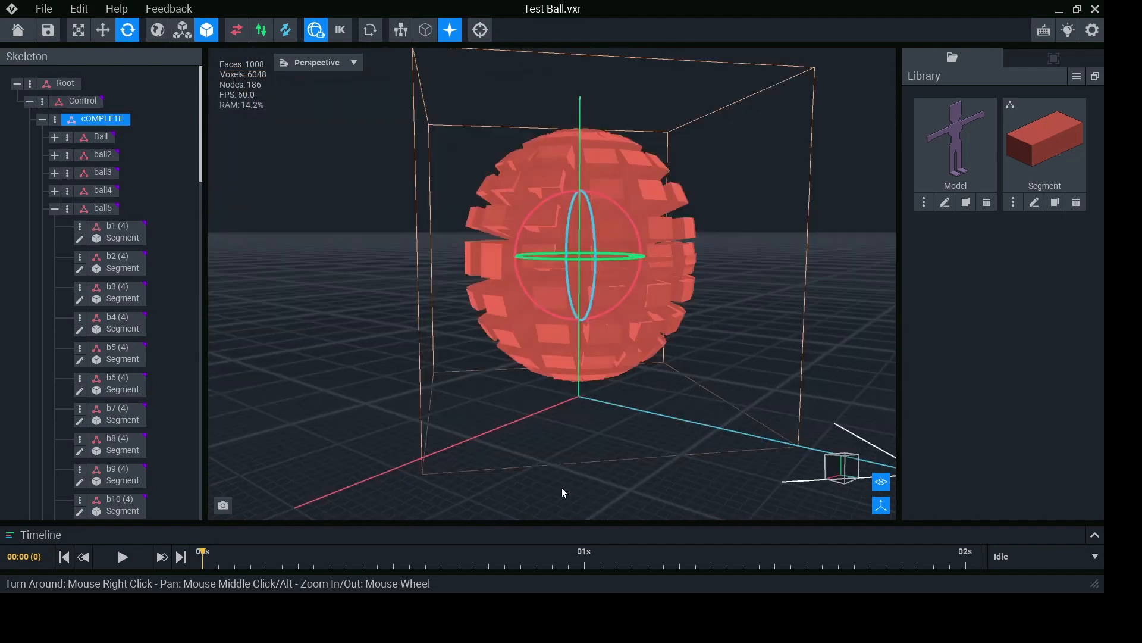